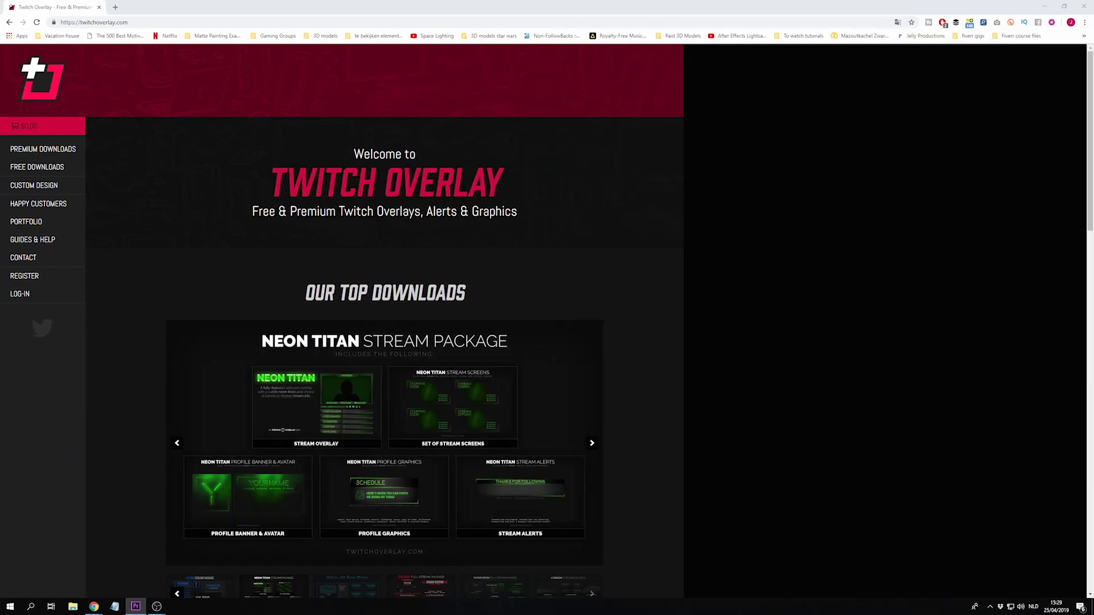
- Find the Starter – Free Red Overlay among the site's free downloads and download it
{"action": "left_click", "coordinate": [32, 169]}
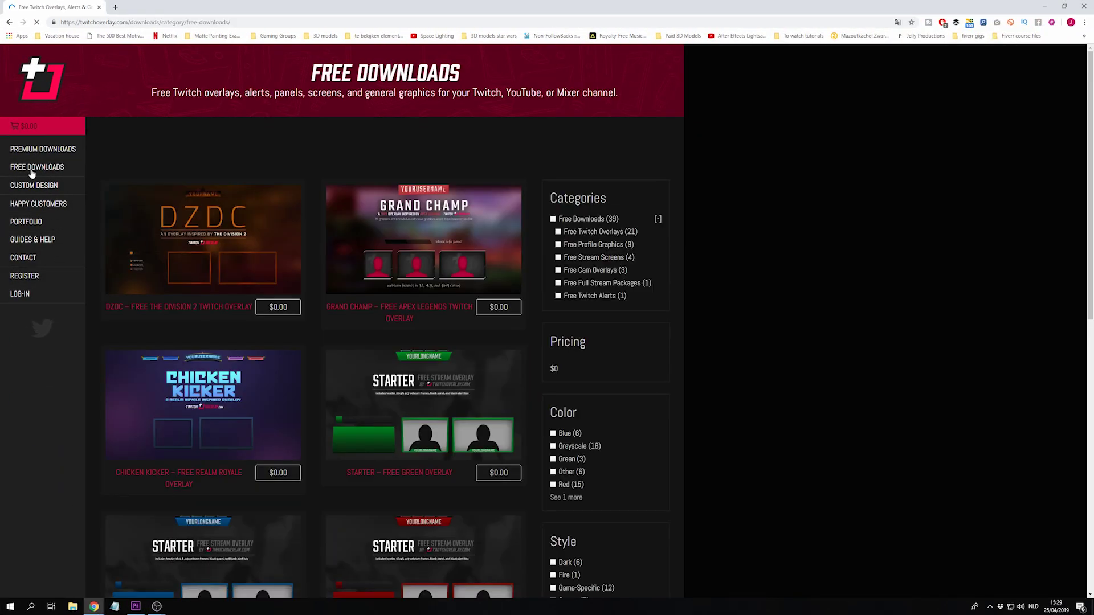
{"action": "scroll", "coordinate": [193, 197], "scroll_direction": "down", "scroll_amount": 7}
{"action": "scroll", "coordinate": [404, 149], "scroll_direction": "up", "scroll_amount": 2}
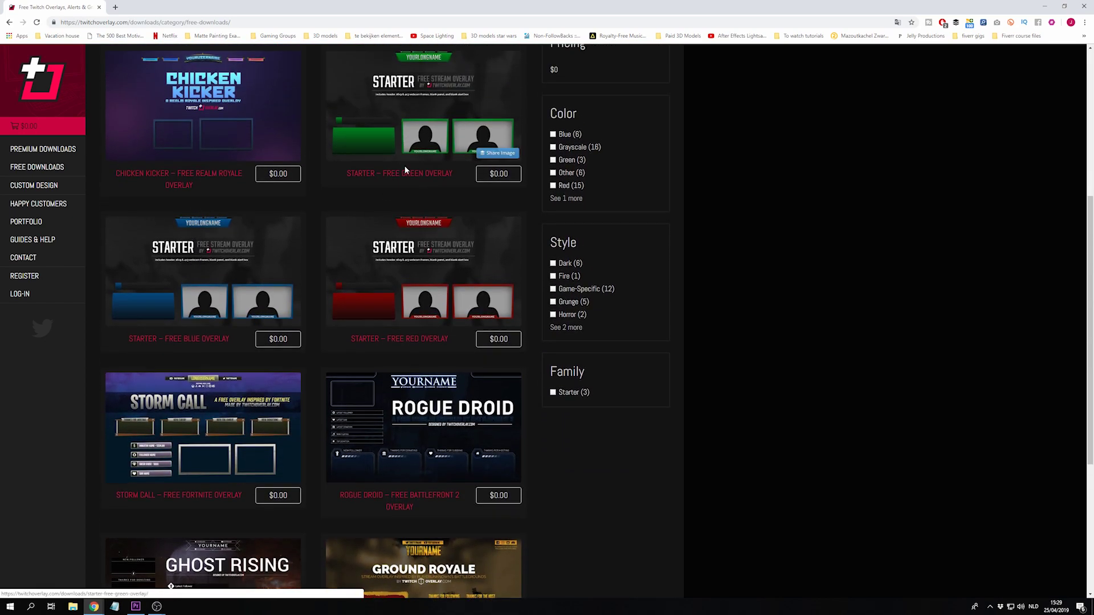
{"action": "scroll", "coordinate": [337, 282], "scroll_direction": "up", "scroll_amount": 2}
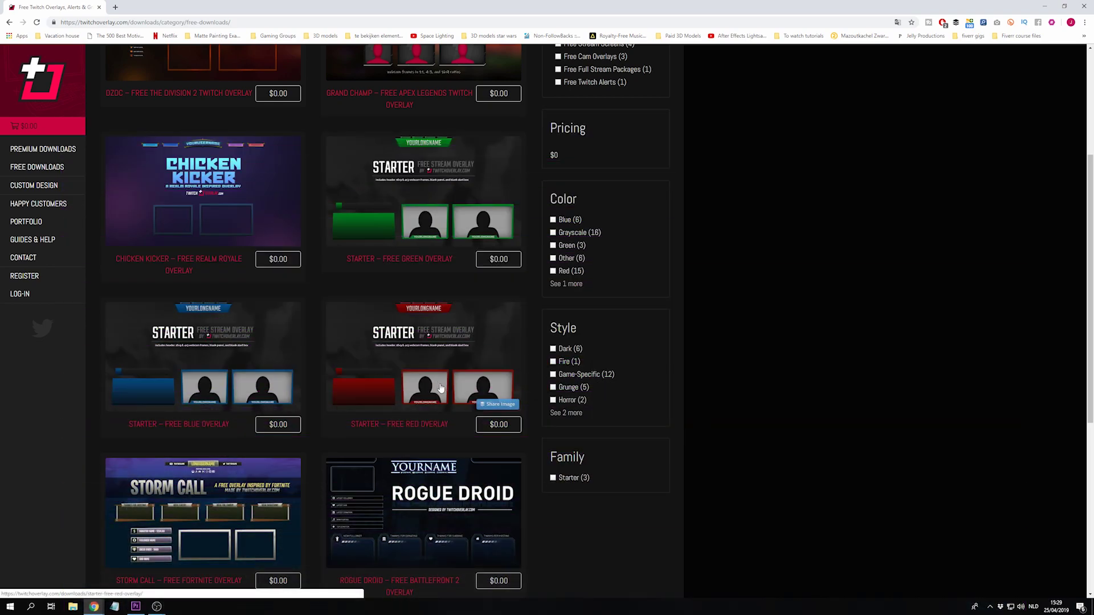
{"action": "left_click", "coordinate": [420, 367]}
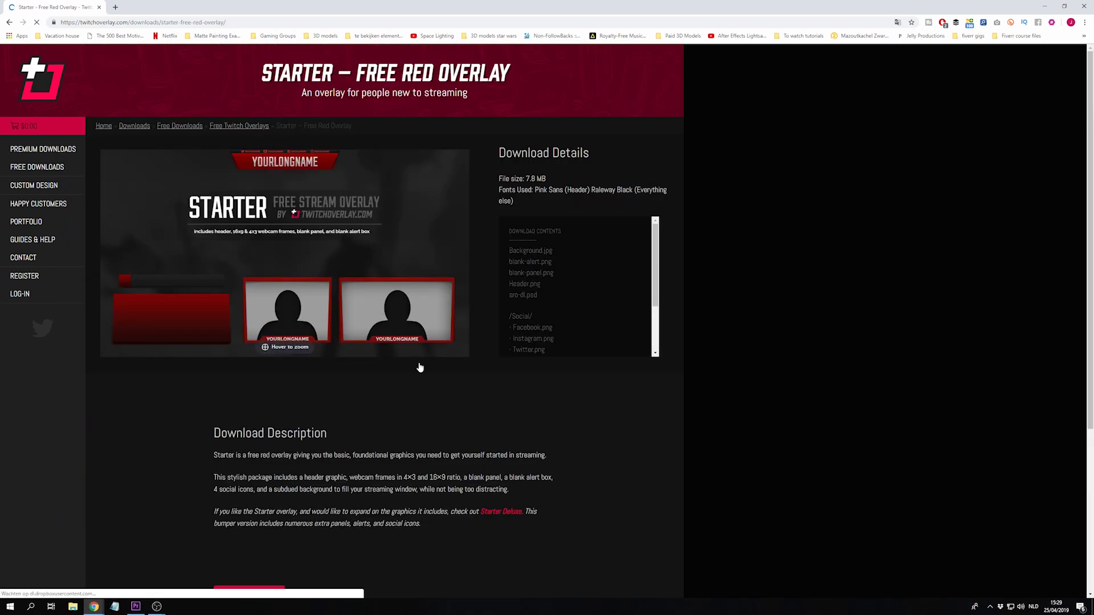
{"action": "scroll", "coordinate": [373, 382], "scroll_direction": "down", "scroll_amount": 4}
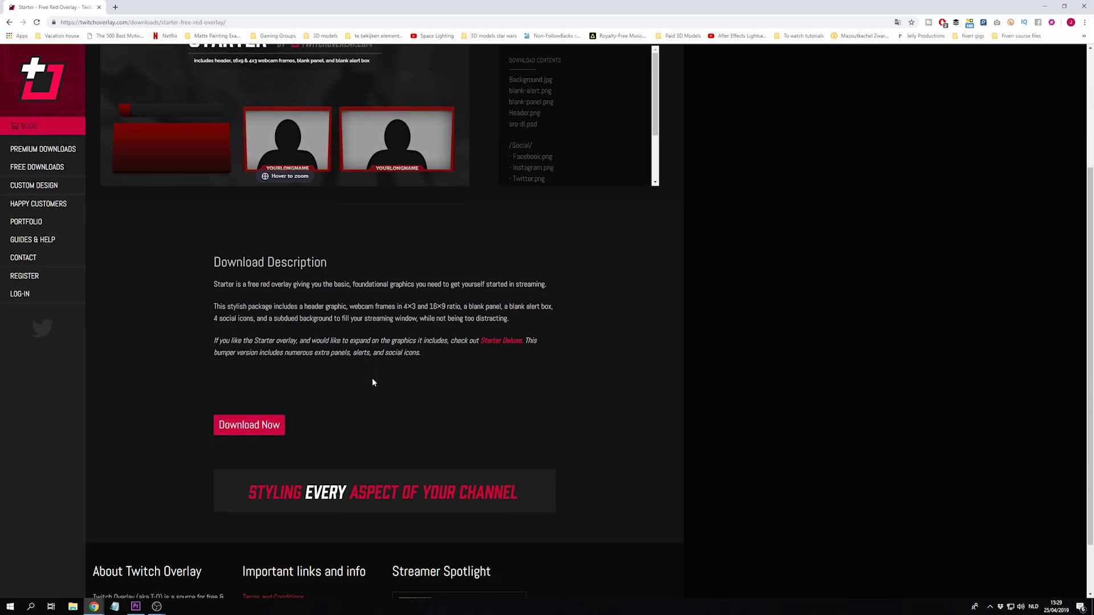
{"action": "left_click", "coordinate": [257, 383]}
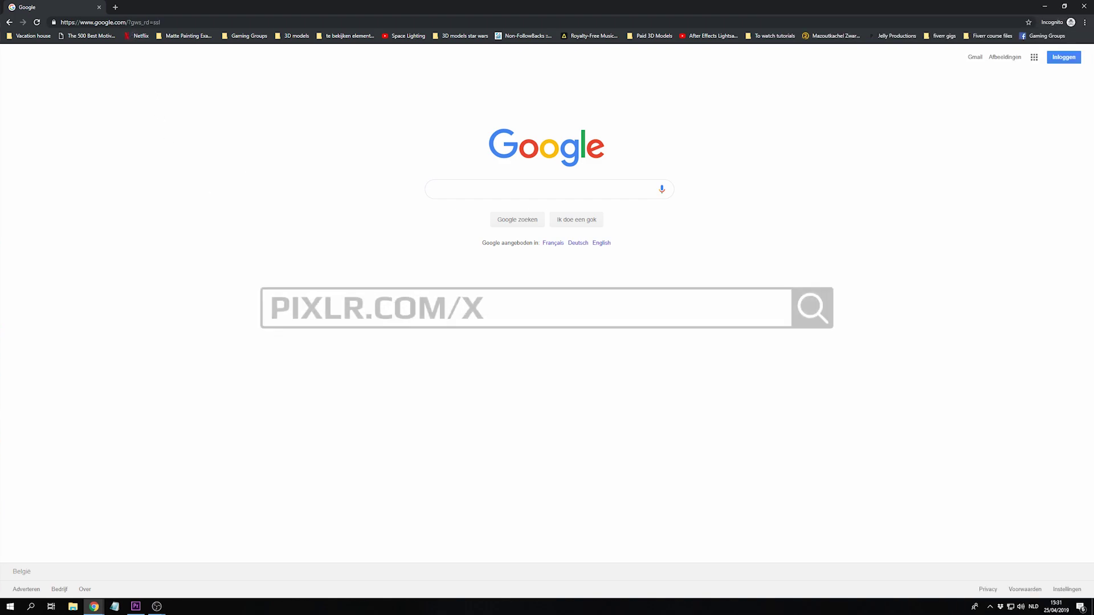
- Go to pixlr.com/x and open the Header image from the downloaded overlay files
{"action": "left_click", "coordinate": [127, 21]}
{"action": "type", "text": "pixlr.com/x"}
{"action": "key", "text": "Return"}
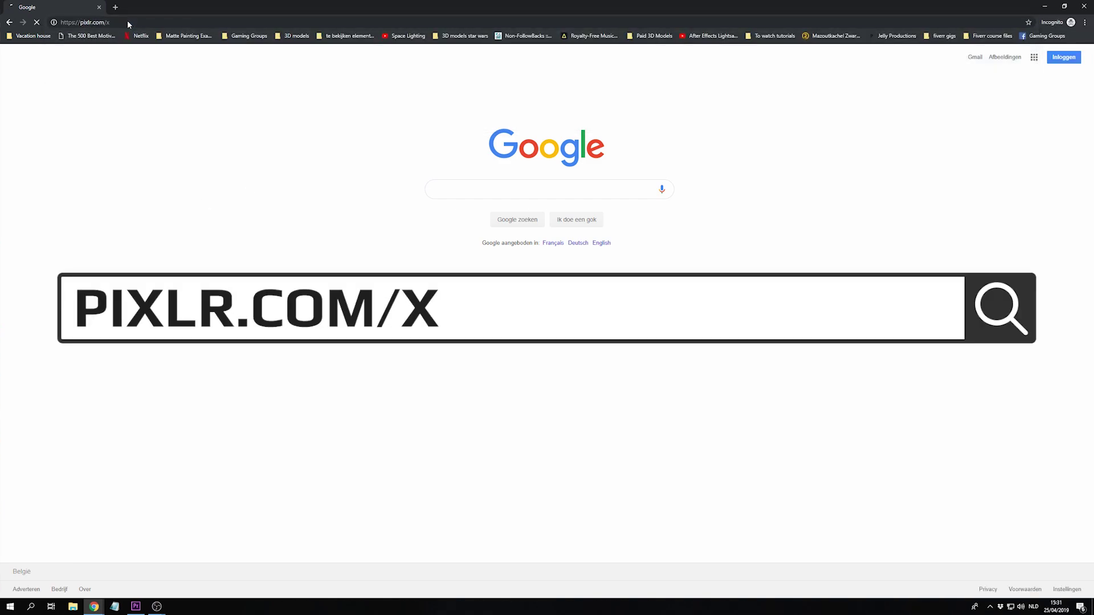
{"action": "left_click", "coordinate": [541, 289]}
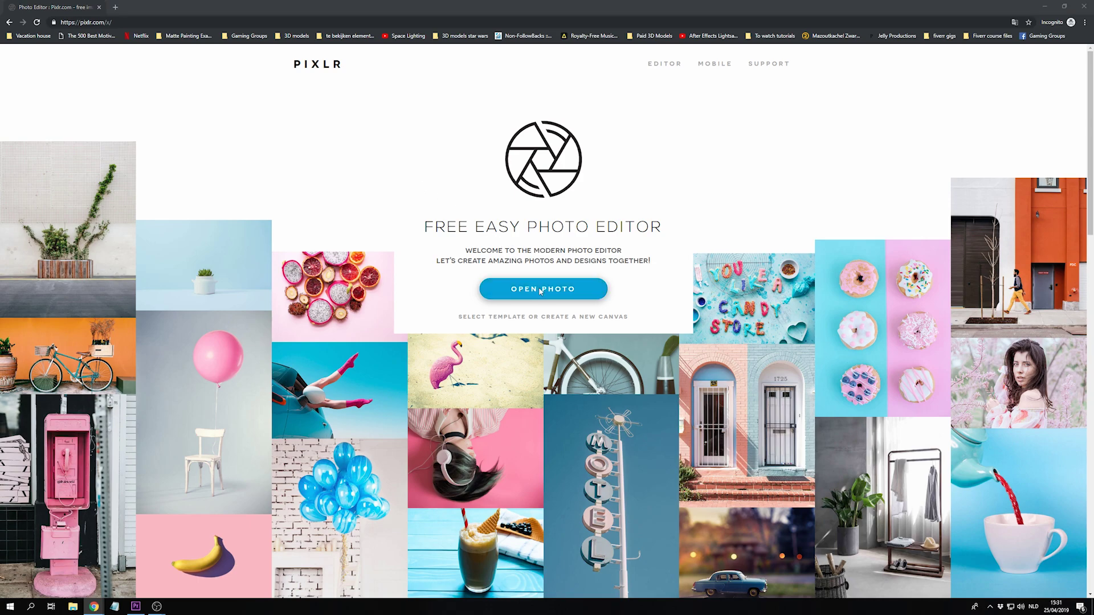
{"action": "double_click", "coordinate": [140, 104]}
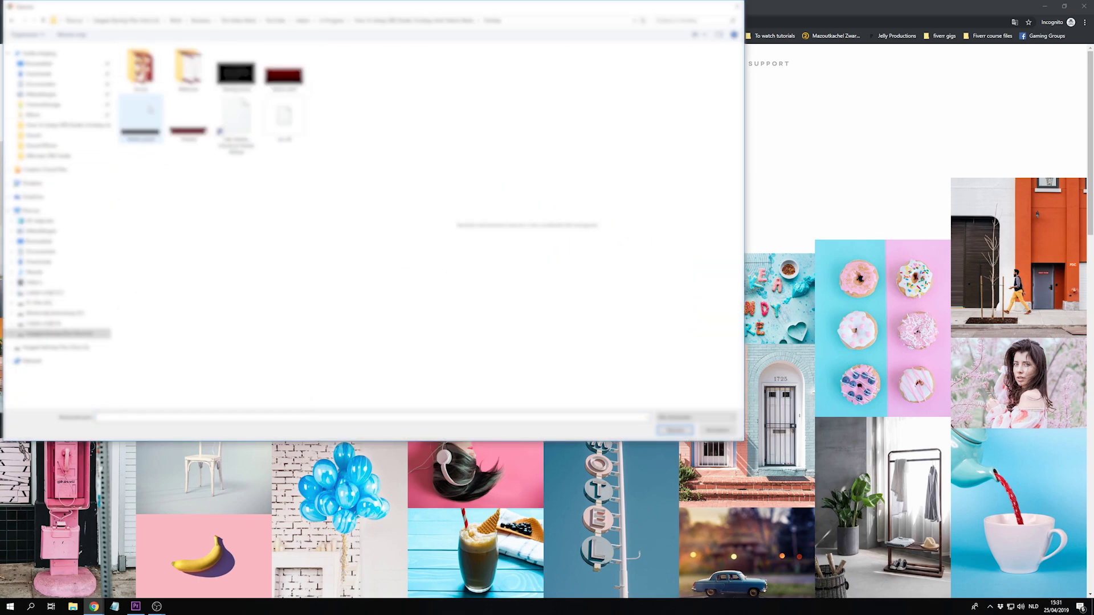
{"action": "left_click", "coordinate": [190, 141]}
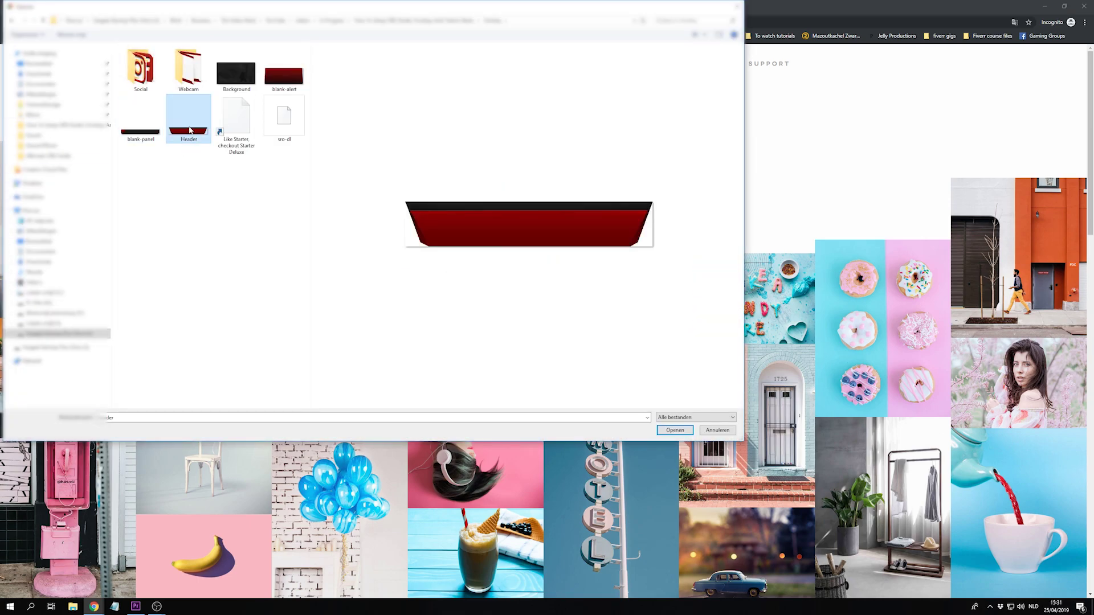
{"action": "double_click", "coordinate": [190, 132]}
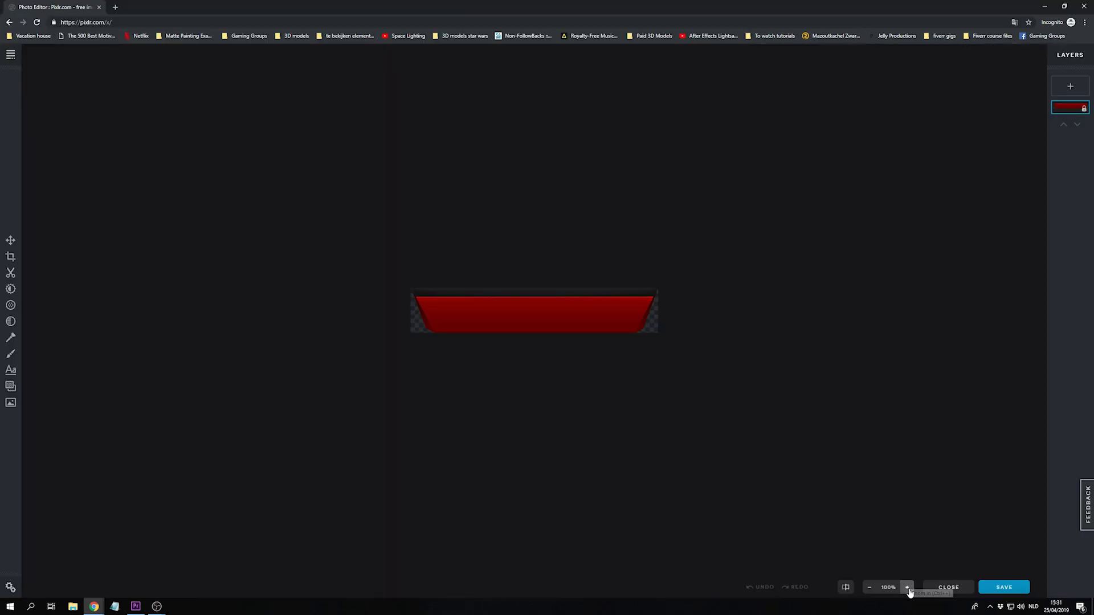
- Add the Twitter icon from the overlay's Social folder as a new image layer on the header
{"action": "left_click", "coordinate": [907, 588]}
{"action": "left_click", "coordinate": [907, 587]}
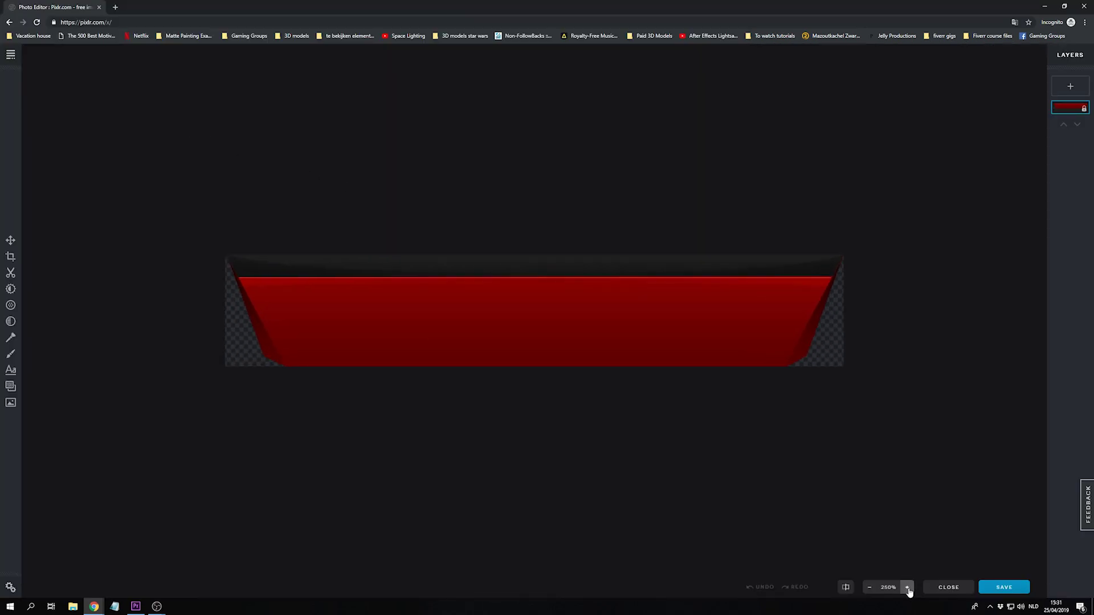
{"action": "left_click", "coordinate": [907, 588]}
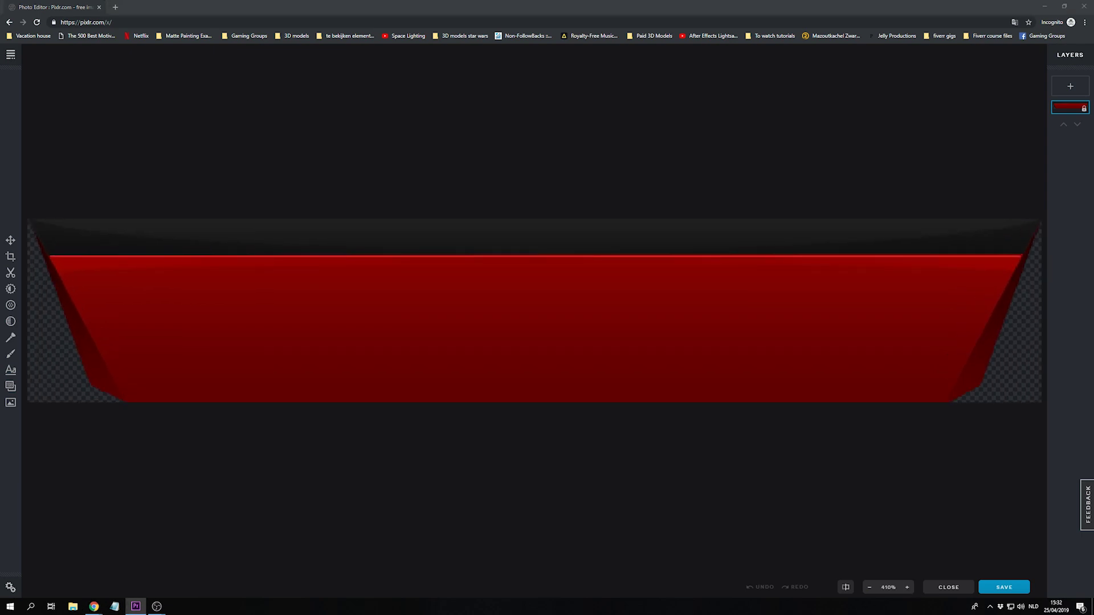
{"action": "left_click", "coordinate": [1071, 90]}
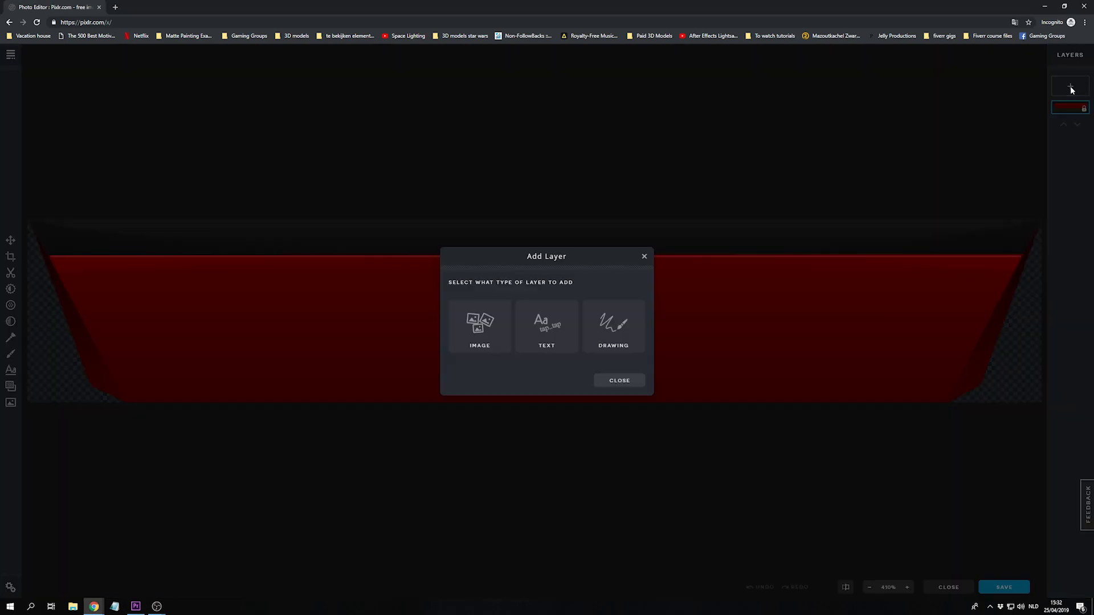
{"action": "left_click", "coordinate": [480, 326]}
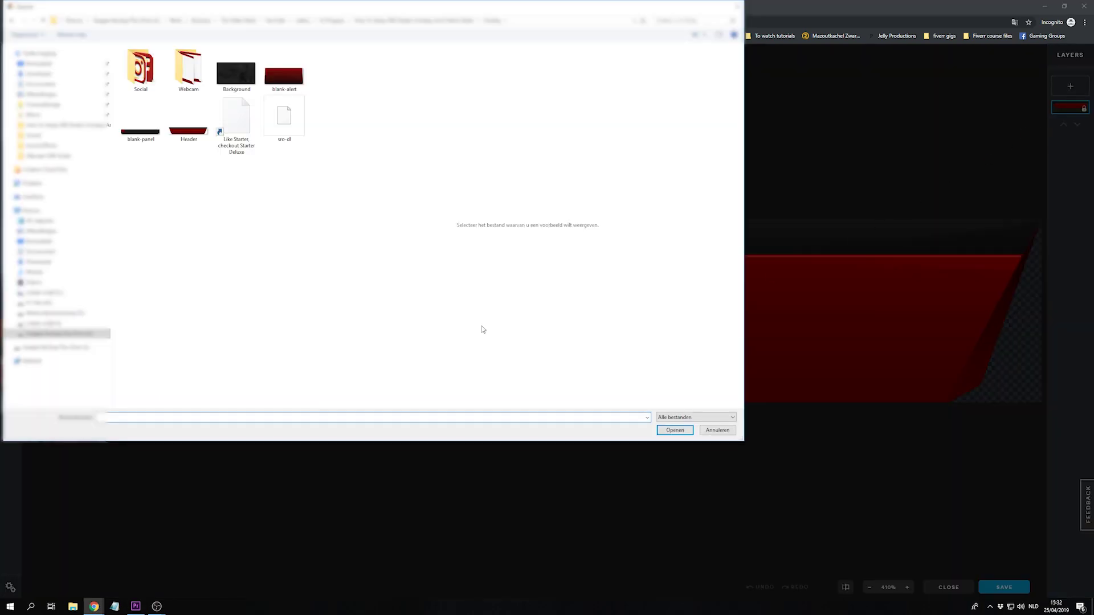
{"action": "double_click", "coordinate": [140, 80]}
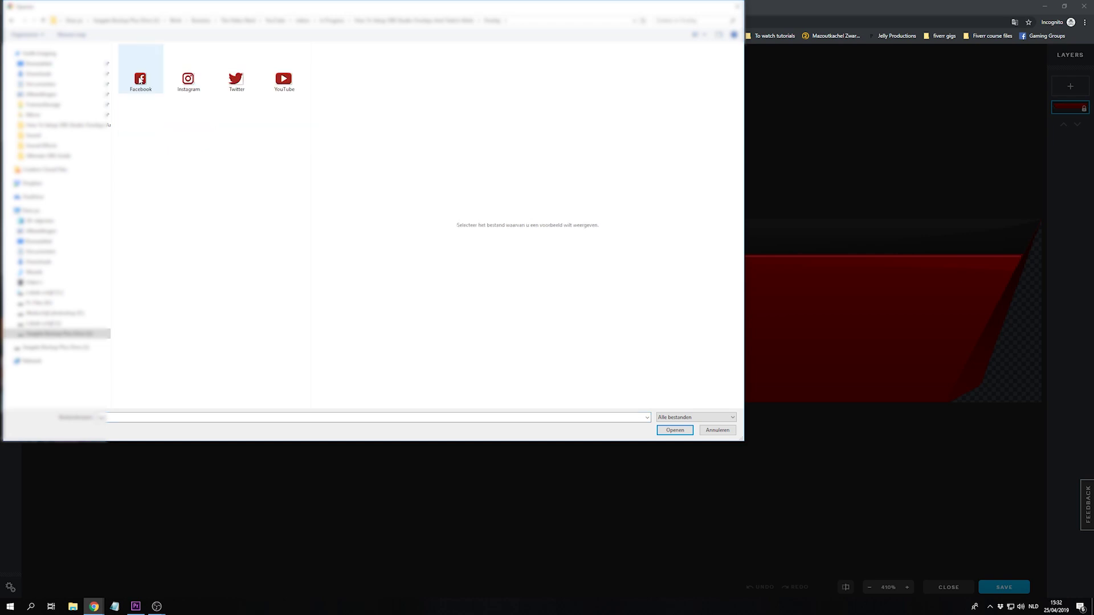
{"action": "double_click", "coordinate": [235, 78]}
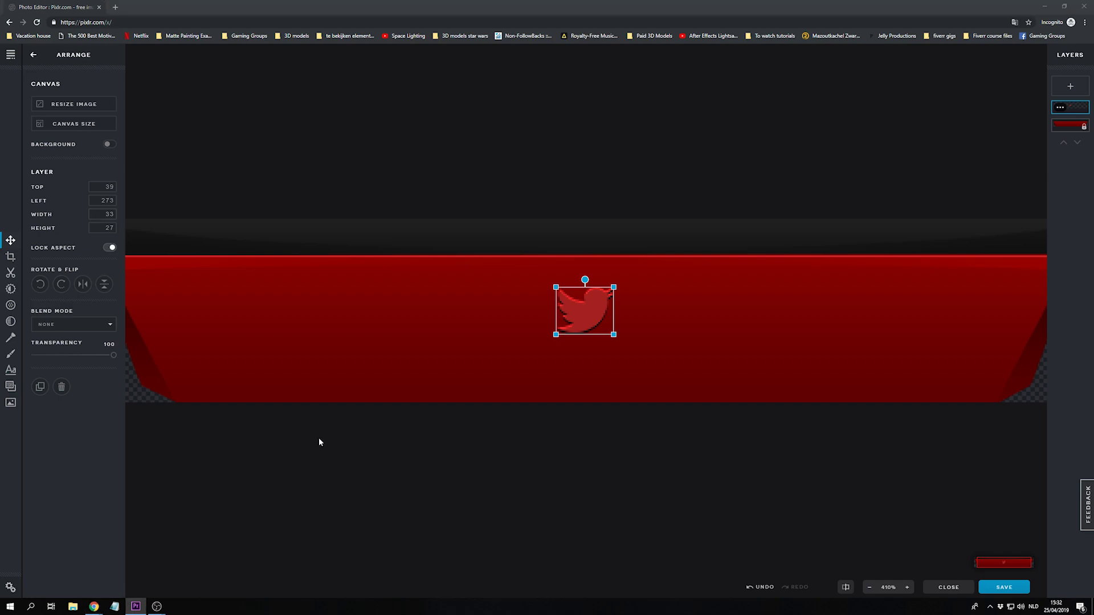
- Move the Twitter icon onto the left end of the header's black strip and deselect it
{"action": "left_click", "coordinate": [870, 587]}
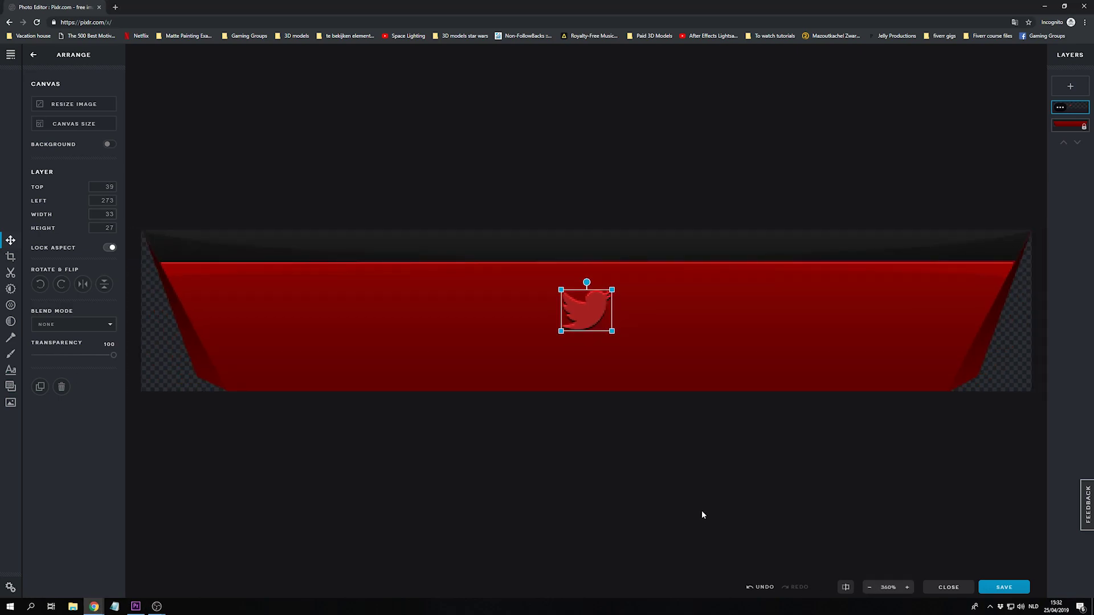
{"action": "left_click_drag", "start_coordinate": [587, 310], "coordinate": [239, 246]}
{"action": "left_click", "coordinate": [278, 304]}
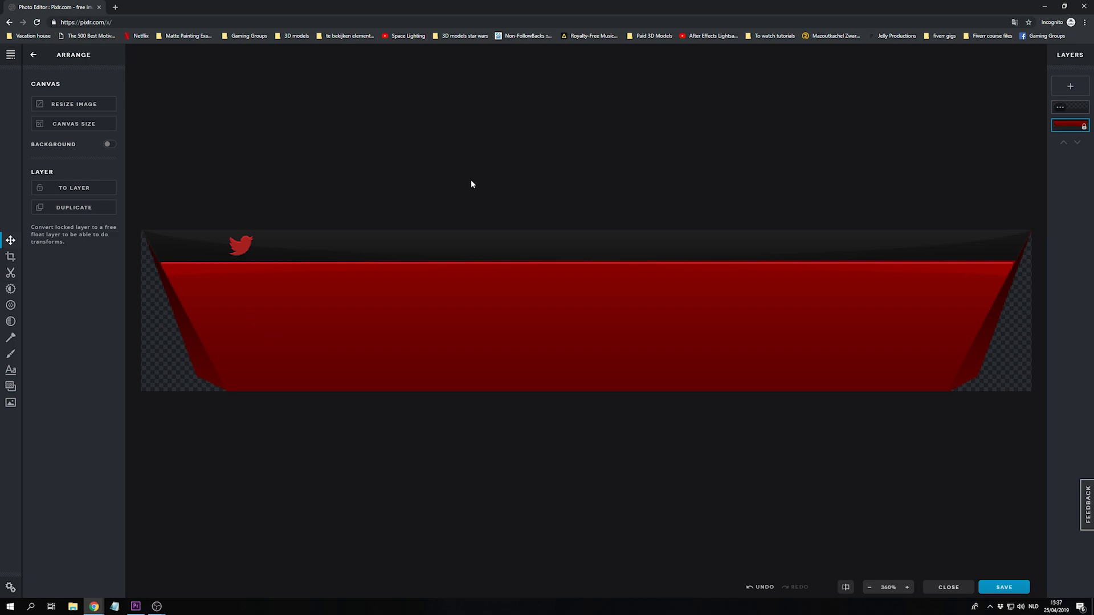
{"action": "left_click", "coordinate": [11, 371]}
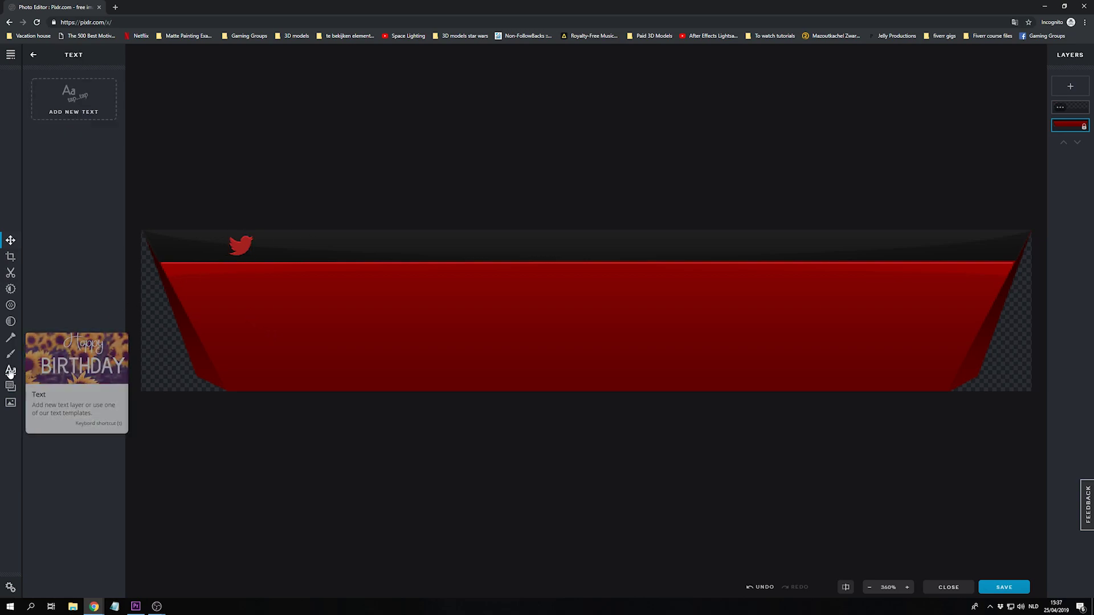
{"action": "left_click", "coordinate": [74, 100]}
{"action": "double_click", "coordinate": [476, 304]}
{"action": "type", "text": "@TheVideoNerdYT"}
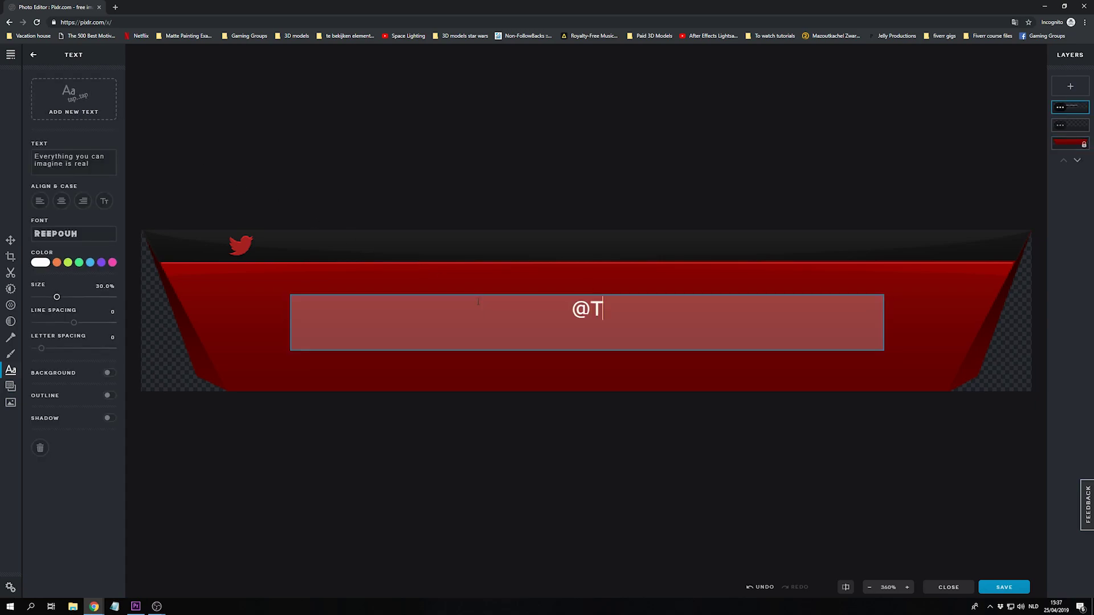
{"action": "left_click", "coordinate": [59, 235]}
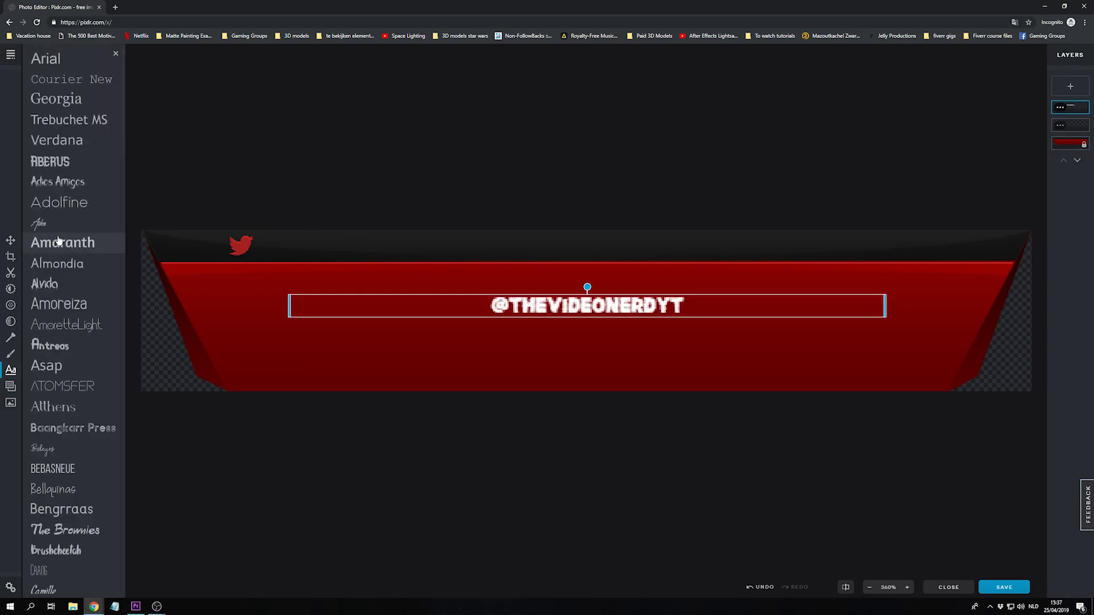
{"action": "left_click", "coordinate": [51, 58]}
{"action": "left_click", "coordinate": [114, 55]}
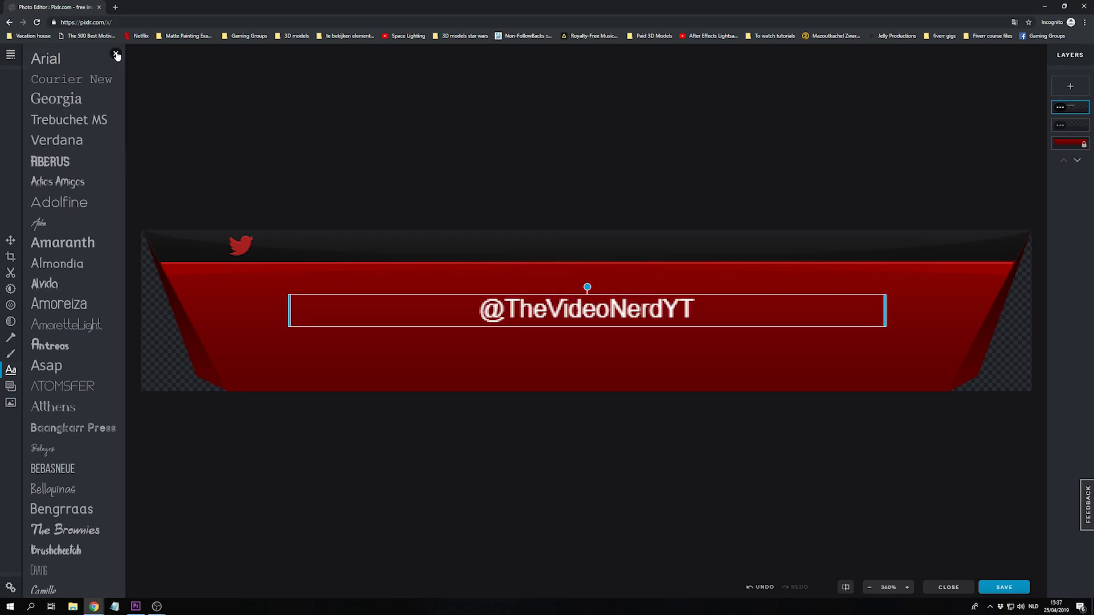
- Place the handle text beside the Twitter icon in the black strip and reduce its size slightly
{"action": "left_click_drag", "start_coordinate": [565, 315], "coordinate": [351, 246]}
{"action": "double_click", "coordinate": [349, 246]}
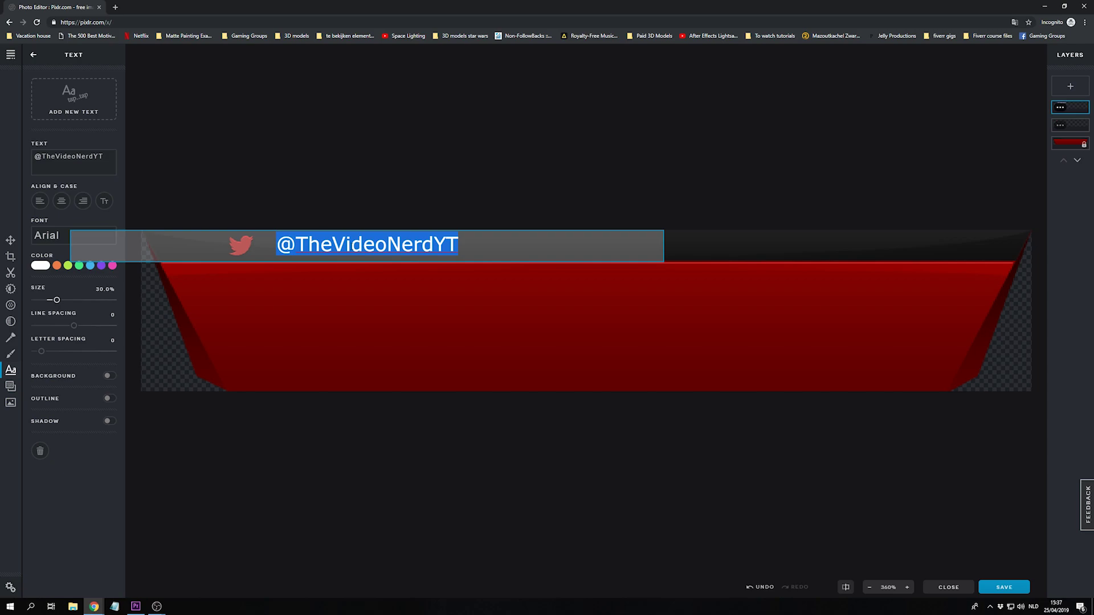
{"action": "left_click", "coordinate": [57, 301]}
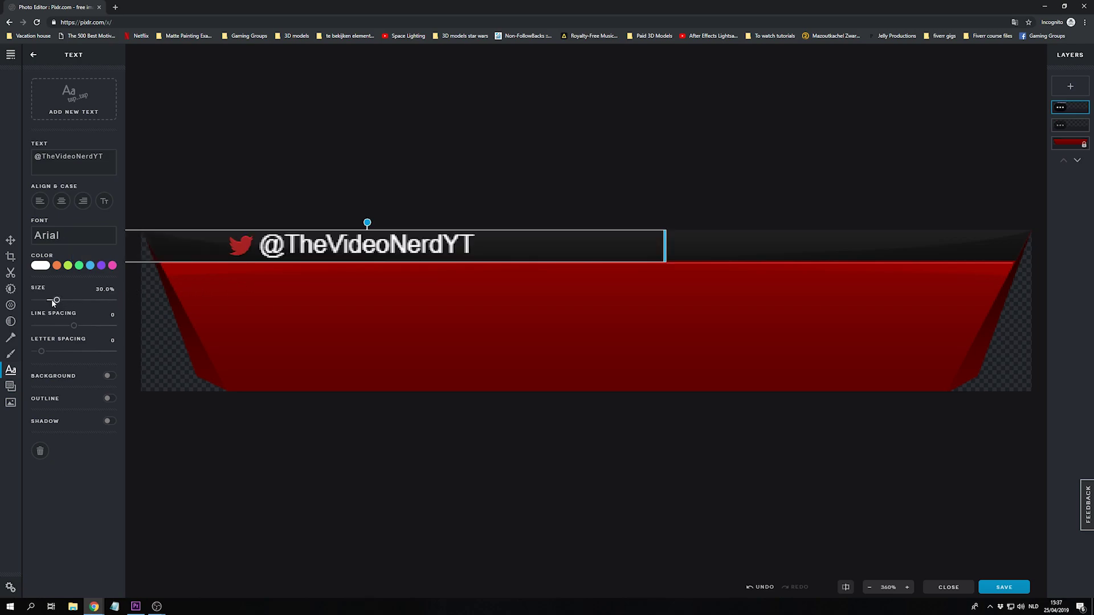
{"action": "left_click_drag", "start_coordinate": [57, 300], "coordinate": [54, 301]}
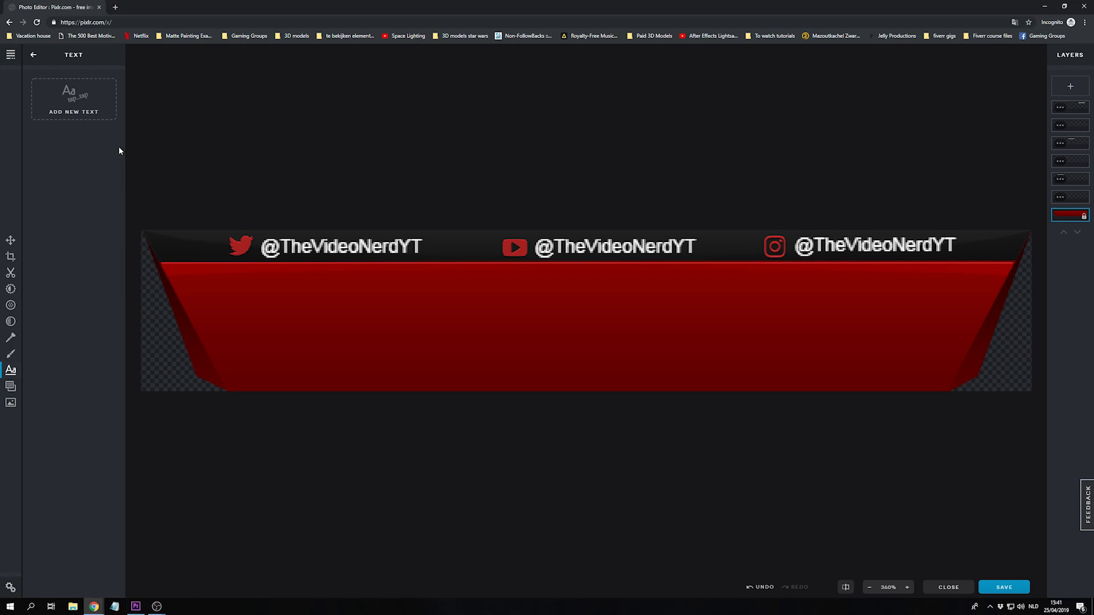
- Add a text layer reading "THE VIDEO NERD" in the header's red area and enlarge it to fill the space
{"action": "left_click", "coordinate": [73, 98]}
{"action": "type", "text": "THE VIDEO NERD"}
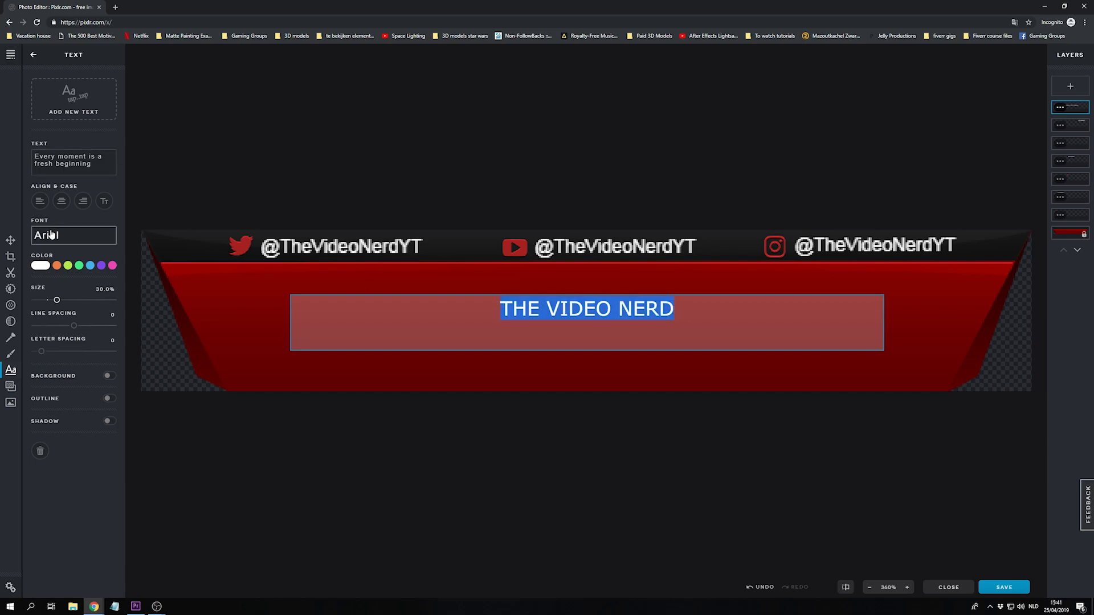
{"action": "left_click_drag", "start_coordinate": [56, 299], "coordinate": [100, 302]}
{"action": "left_click", "coordinate": [596, 428]}
- Check the design at 100% zoom and download it as a PNG file named Header
{"action": "left_click", "coordinate": [888, 587]}
{"action": "left_click", "coordinate": [892, 442]}
{"action": "left_click", "coordinate": [604, 316]}
{"action": "left_click", "coordinate": [531, 389]}
{"action": "left_click", "coordinate": [627, 392]}
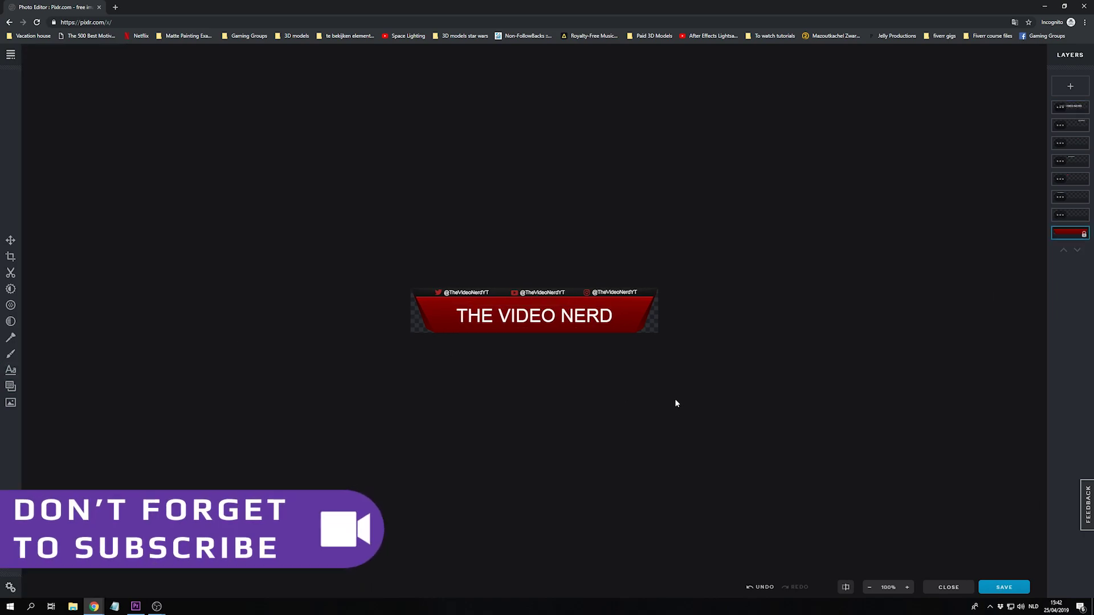
{"action": "left_click", "coordinate": [1016, 586]}
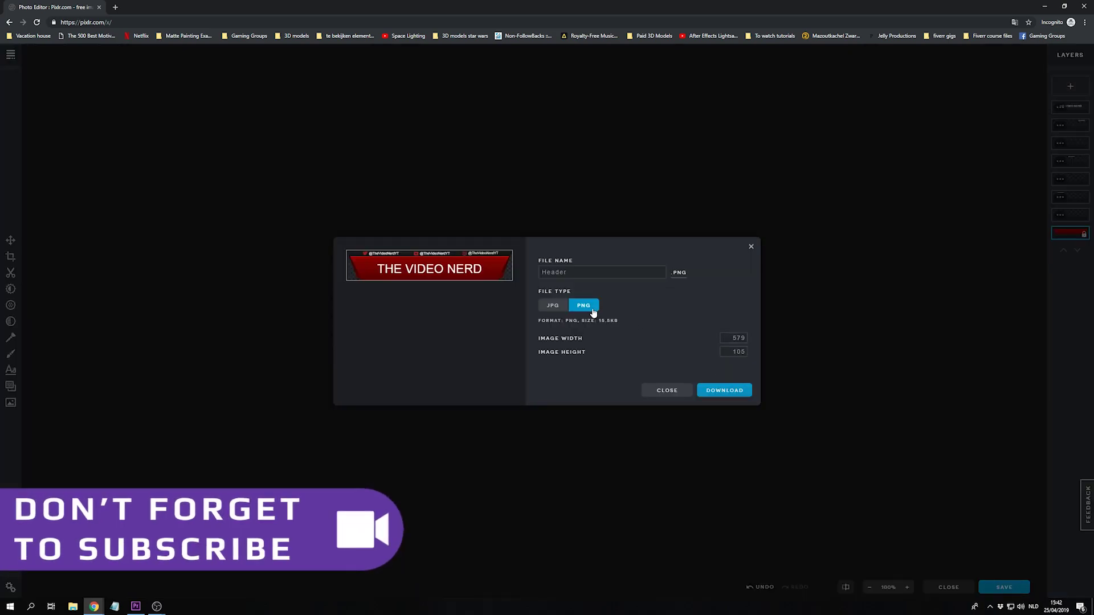
{"action": "left_click", "coordinate": [730, 390]}
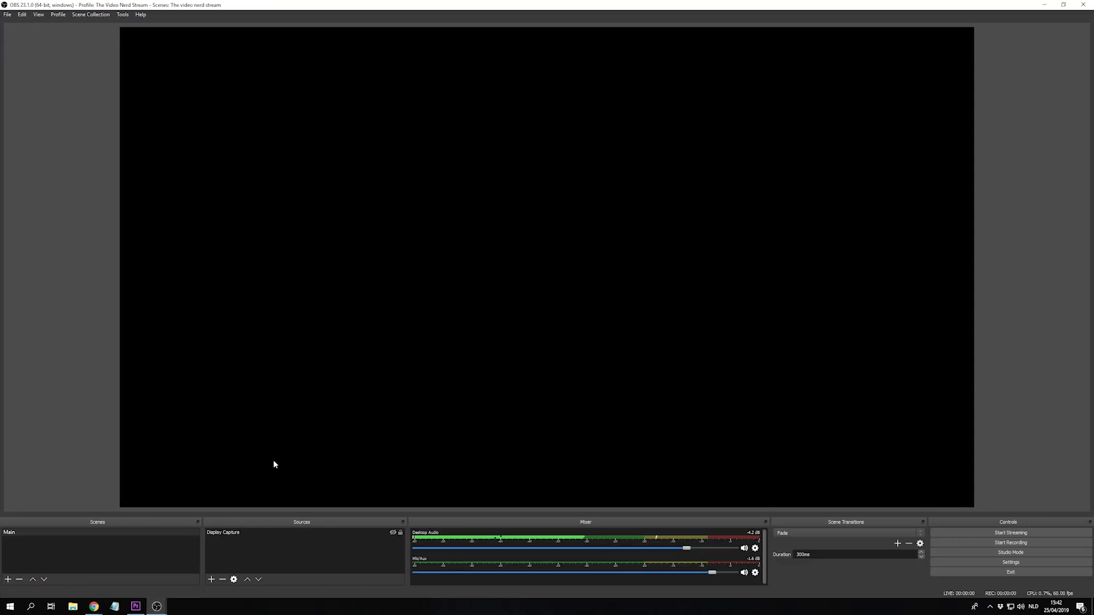
- In OBS Studio, add an image source named "Header" to the Main scene
{"action": "left_click", "coordinate": [211, 580]}
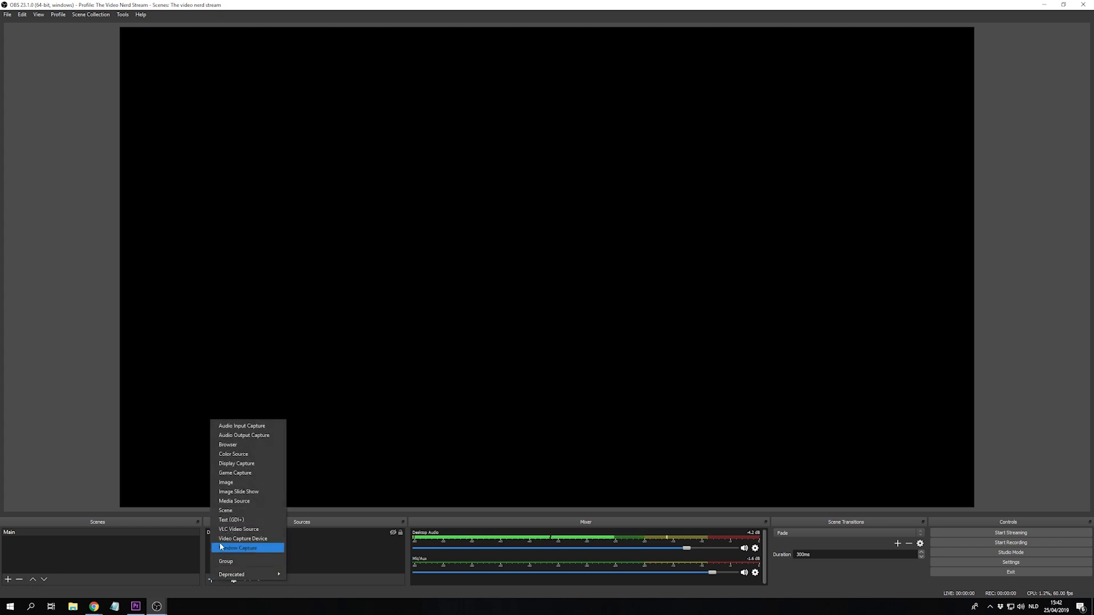
{"action": "left_click", "coordinate": [262, 482]}
{"action": "type", "text": "Header"}
{"action": "left_click", "coordinate": [572, 362]}
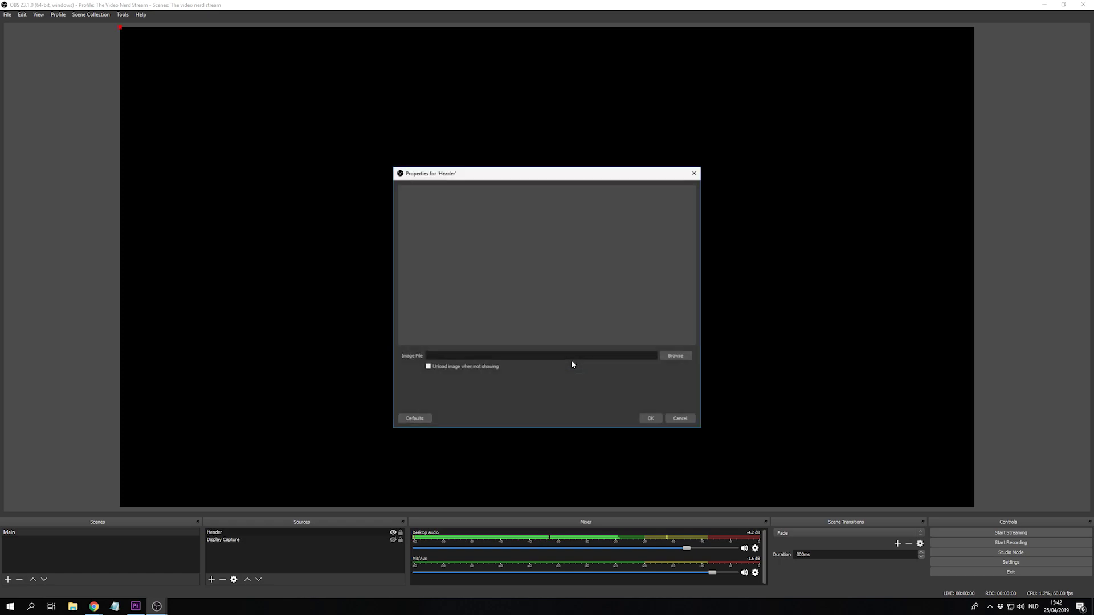
- Load the edited header image into the Header source and place it in the upper-left area of the canvas
{"action": "left_click", "coordinate": [678, 355]}
{"action": "double_click", "coordinate": [533, 239]}
{"action": "double_click", "coordinate": [536, 239]}
{"action": "left_click", "coordinate": [650, 418]}
{"action": "left_click_drag", "start_coordinate": [265, 50], "coordinate": [379, 210]}
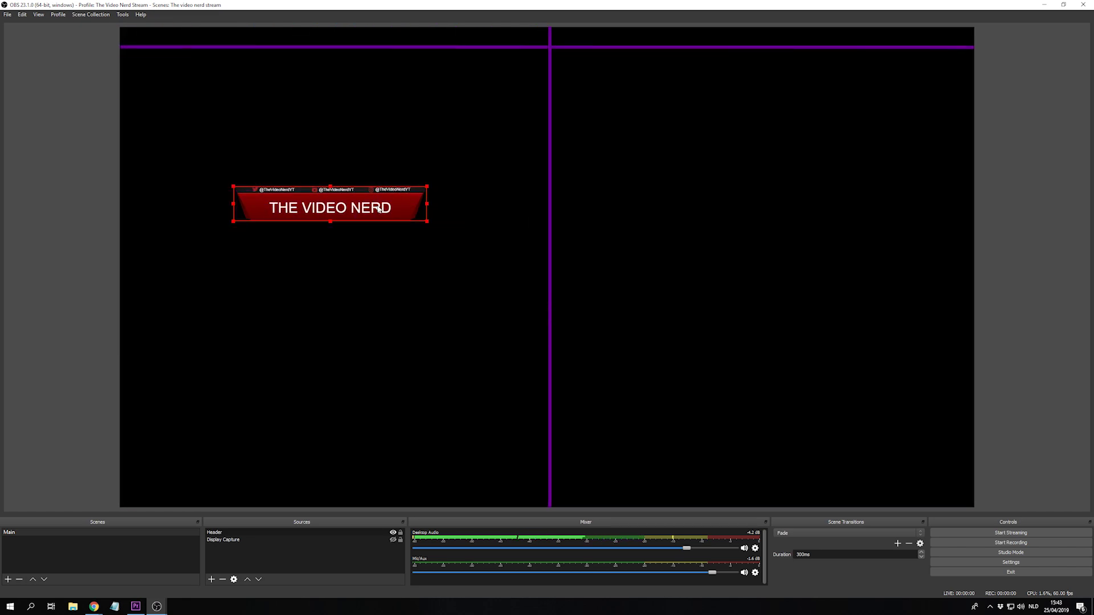
{"action": "left_click_drag", "start_coordinate": [379, 210], "coordinate": [379, 210]}
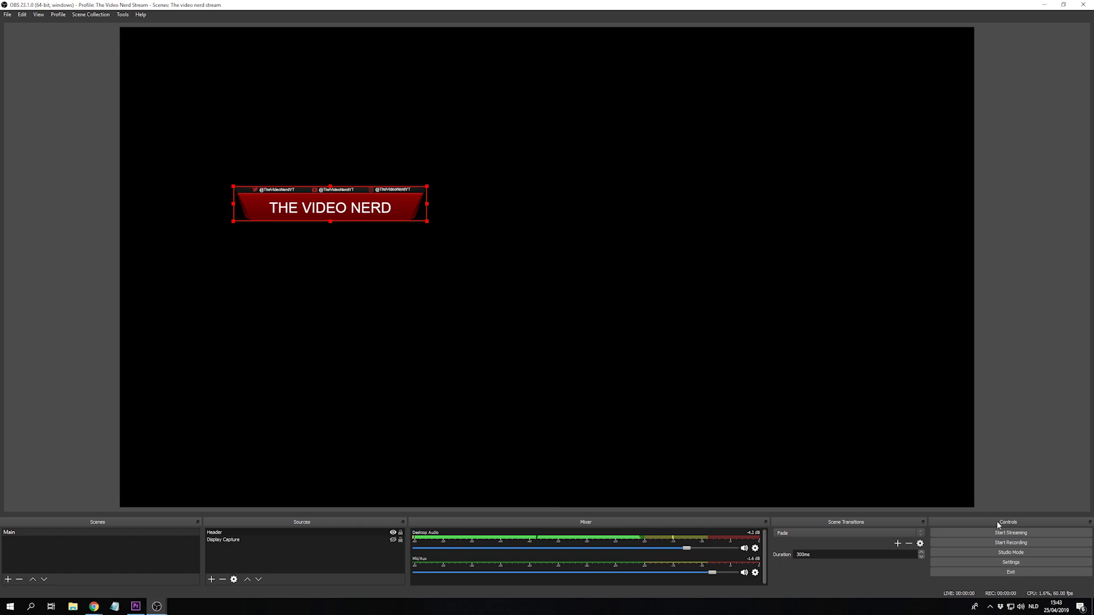
- Keep source alignment snapping enabled in the general settings and snap the header, slightly enlarged, to the top centre of the canvas
{"action": "left_click", "coordinate": [1008, 562]}
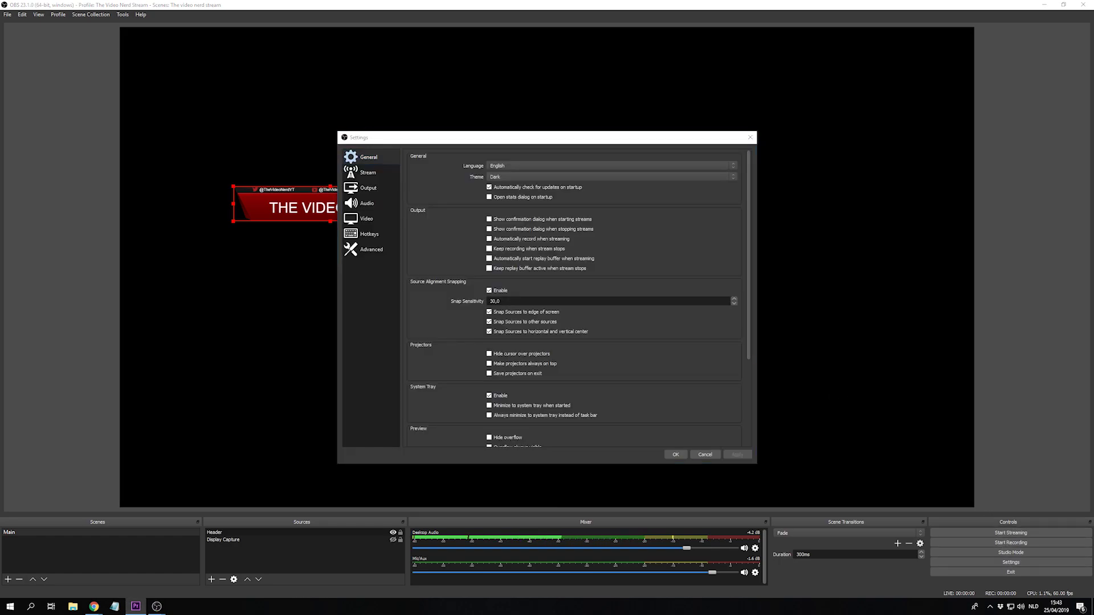
{"action": "left_click", "coordinate": [501, 292]}
{"action": "left_click", "coordinate": [489, 292]}
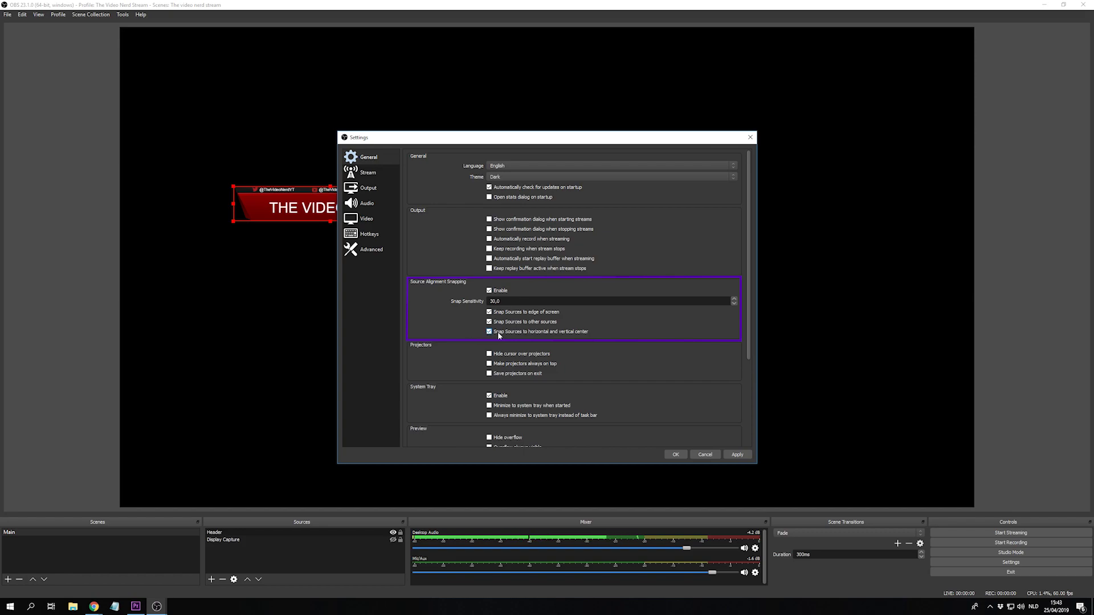
{"action": "left_click", "coordinate": [676, 455]}
{"action": "left_click_drag", "start_coordinate": [349, 206], "coordinate": [561, 66]}
{"action": "left_click", "coordinate": [489, 294]}
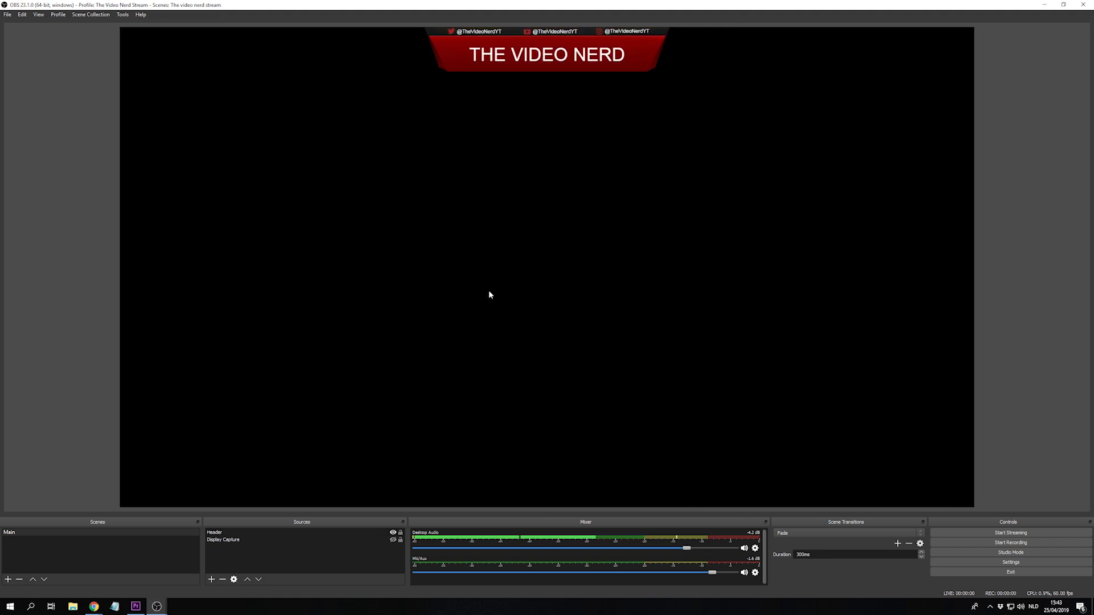
- Add a video capture device source named "Webcam" to the Main scene
{"action": "left_click", "coordinate": [211, 579]}
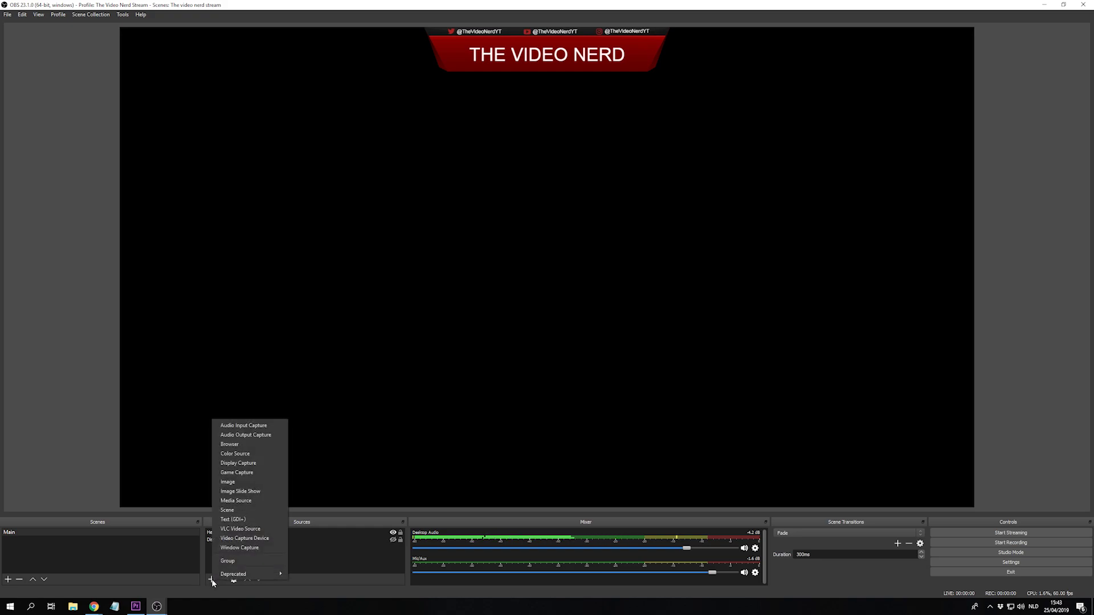
{"action": "left_click", "coordinate": [227, 538]}
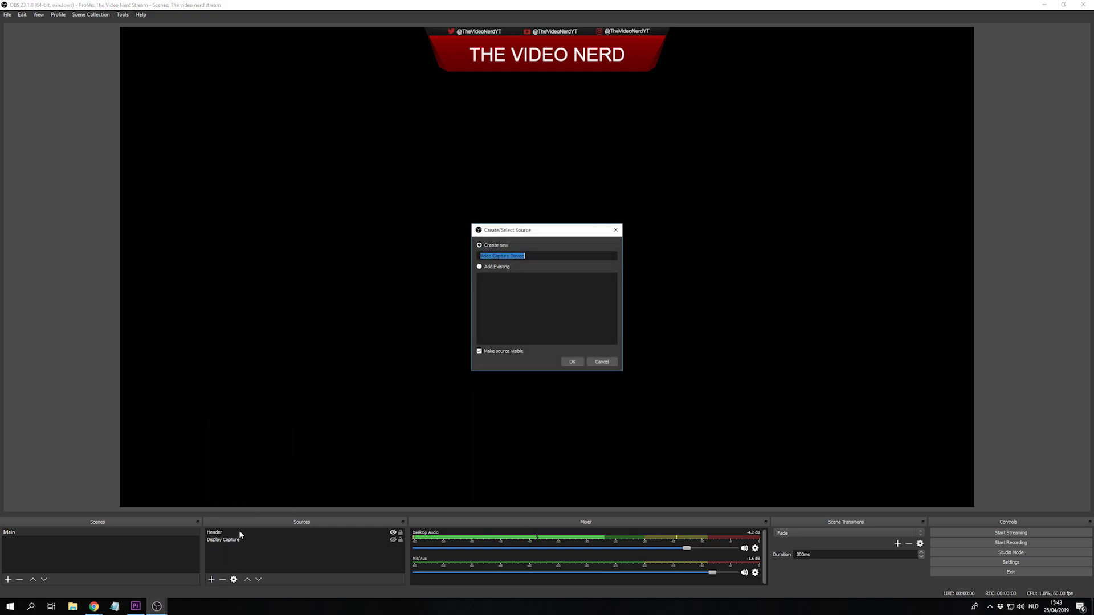
{"action": "type", "text": "Webcam"}
{"action": "left_click", "coordinate": [574, 361]}
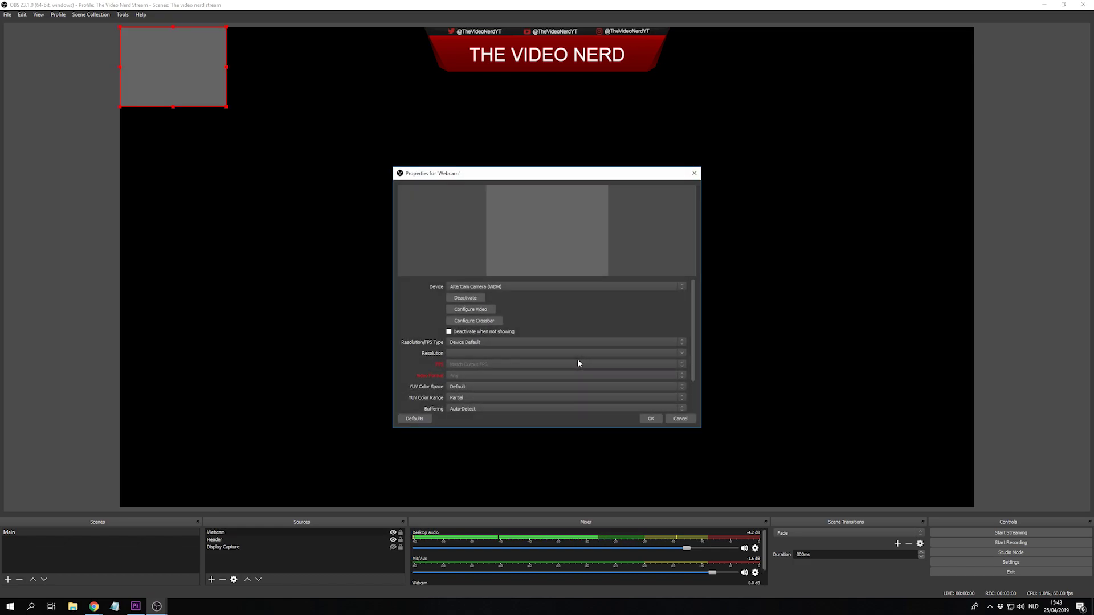
- Configure the Webcam source to use AlterCam Camera (WDM) with a custom resolution of 640x480
{"action": "left_click", "coordinate": [682, 286]}
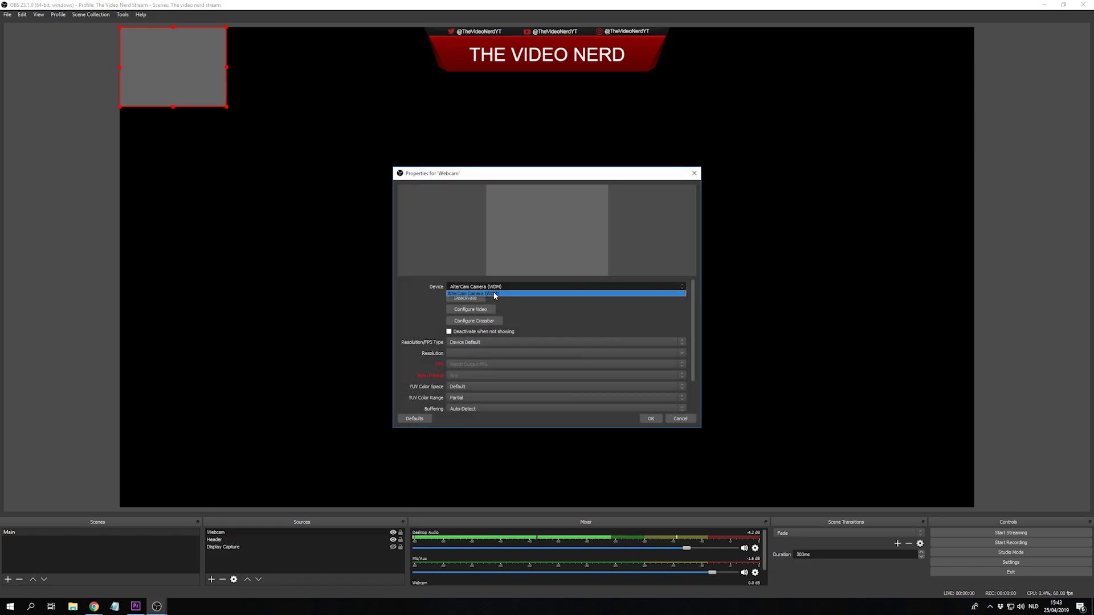
{"action": "left_click", "coordinate": [505, 293]}
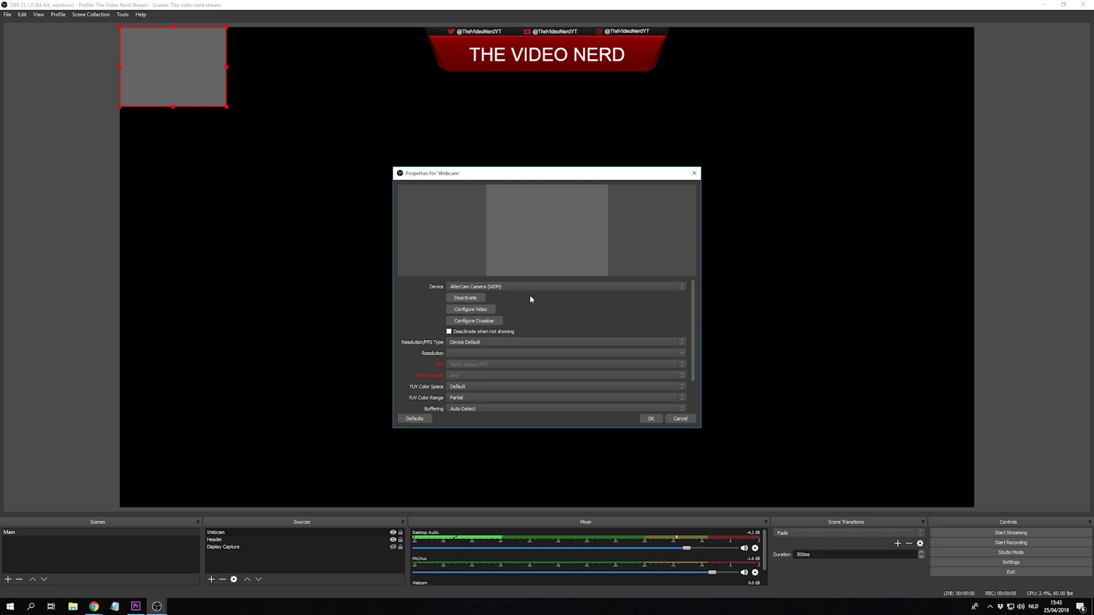
{"action": "left_click", "coordinate": [463, 343]}
{"action": "left_click", "coordinate": [460, 355]}
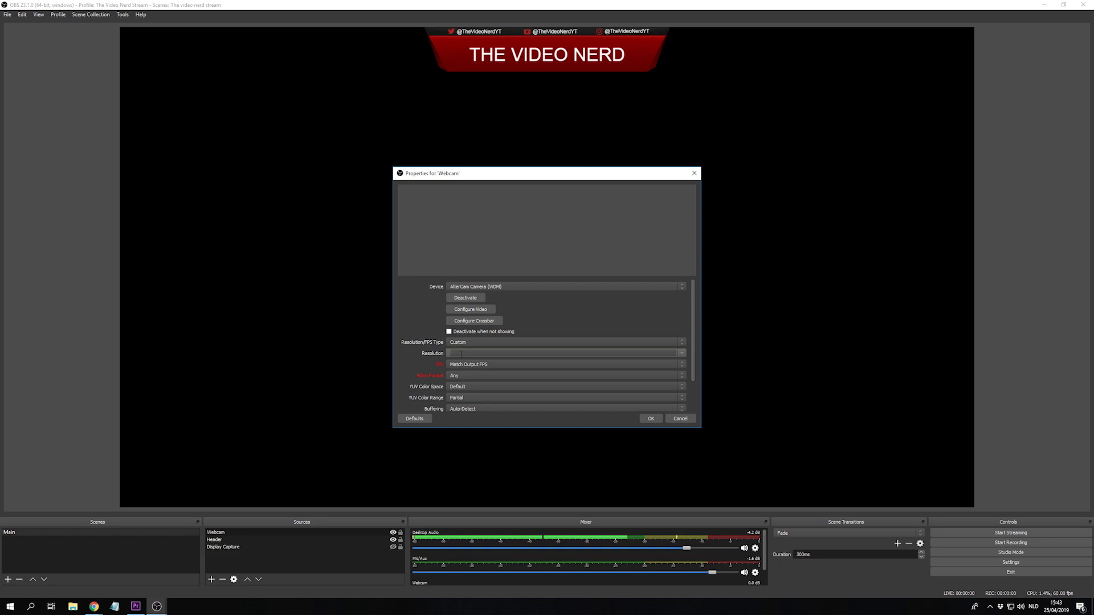
{"action": "left_click", "coordinate": [683, 354]}
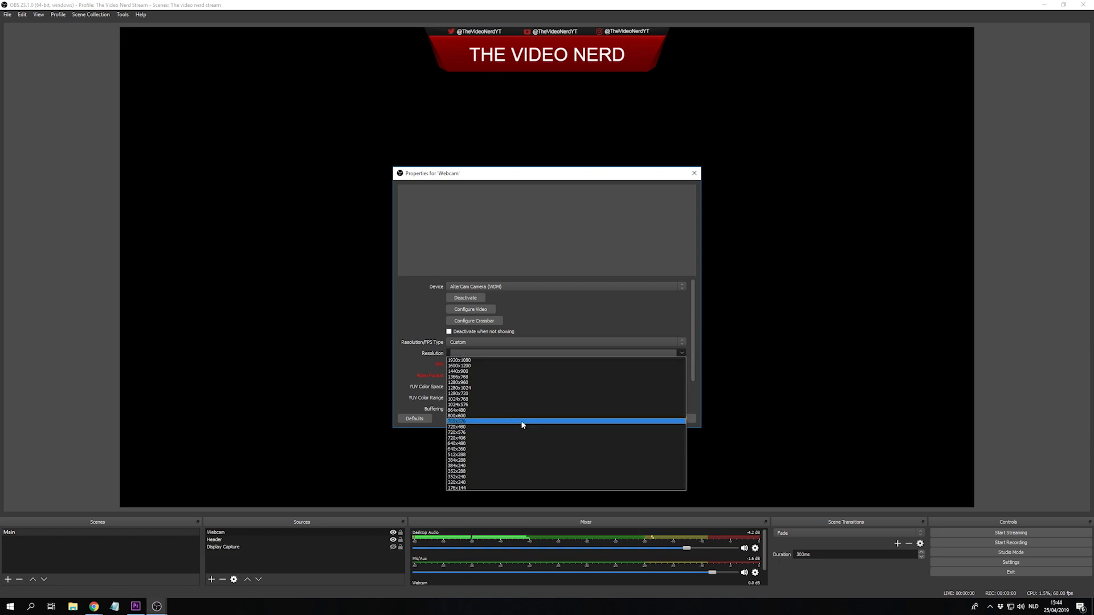
{"action": "left_click", "coordinate": [518, 438]}
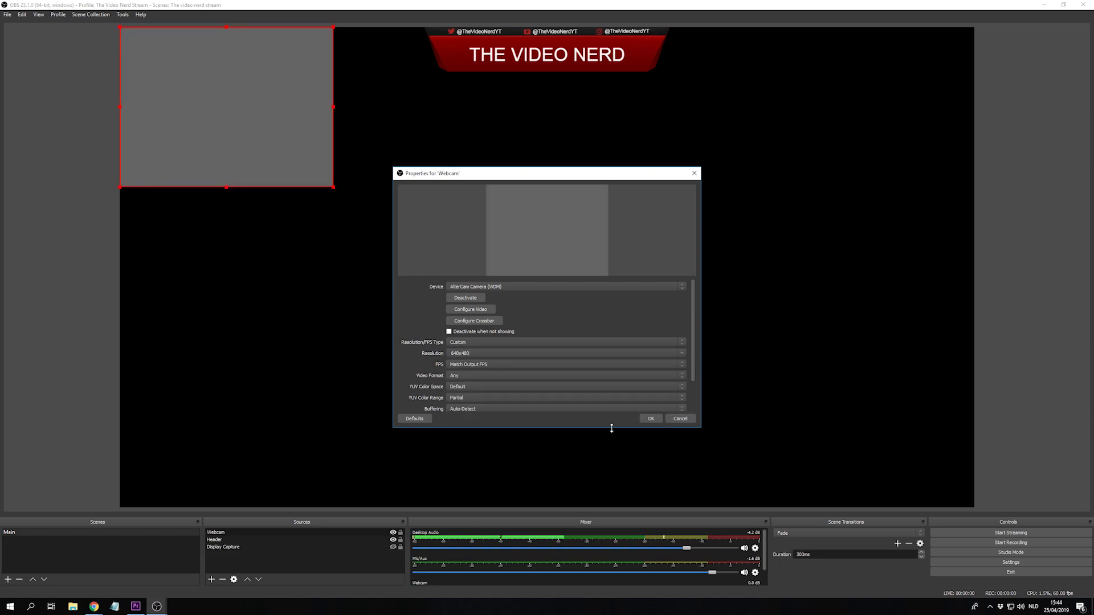
{"action": "left_click", "coordinate": [648, 420]}
- Shrink the webcam picture and place it in the lower-left area of the canvas
{"action": "left_click_drag", "start_coordinate": [334, 186], "coordinate": [264, 122]}
{"action": "left_click_drag", "start_coordinate": [194, 85], "coordinate": [221, 372]}
{"action": "left_click", "coordinate": [218, 451]}
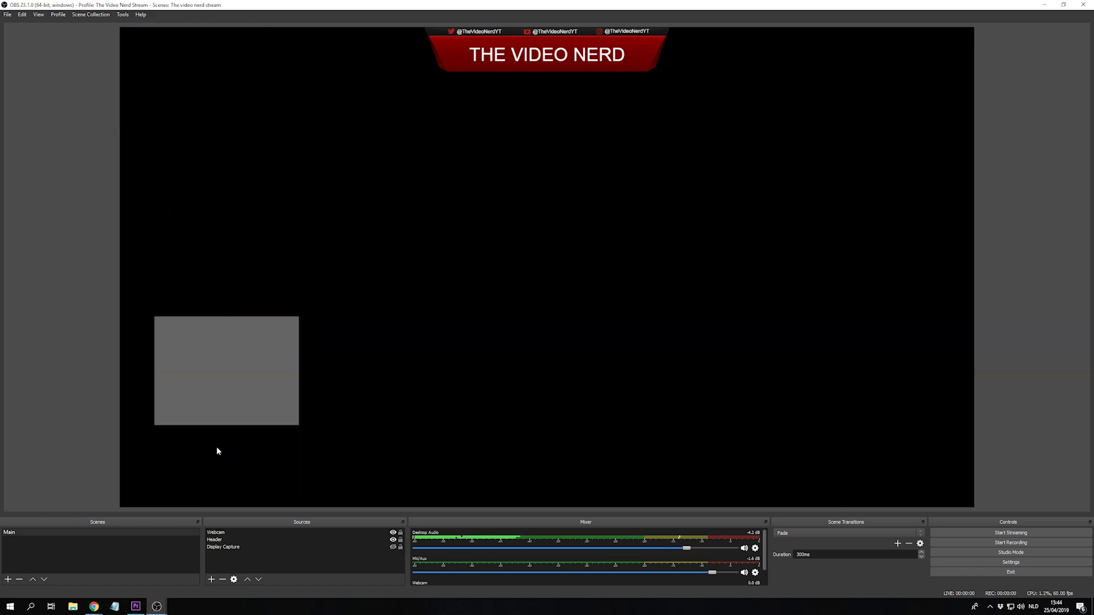
- Add an image source named "Webcam Border" to the Main scene
{"action": "left_click", "coordinate": [212, 580]}
{"action": "left_click", "coordinate": [230, 481]}
{"action": "type", "text": "Webcam Border"}
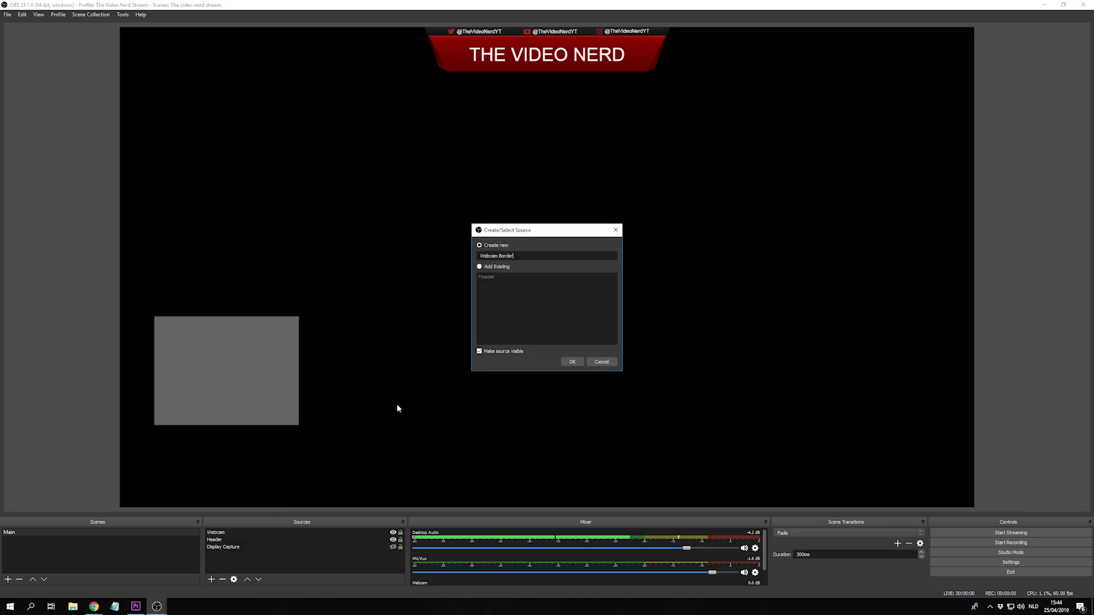
{"action": "left_click", "coordinate": [574, 362]}
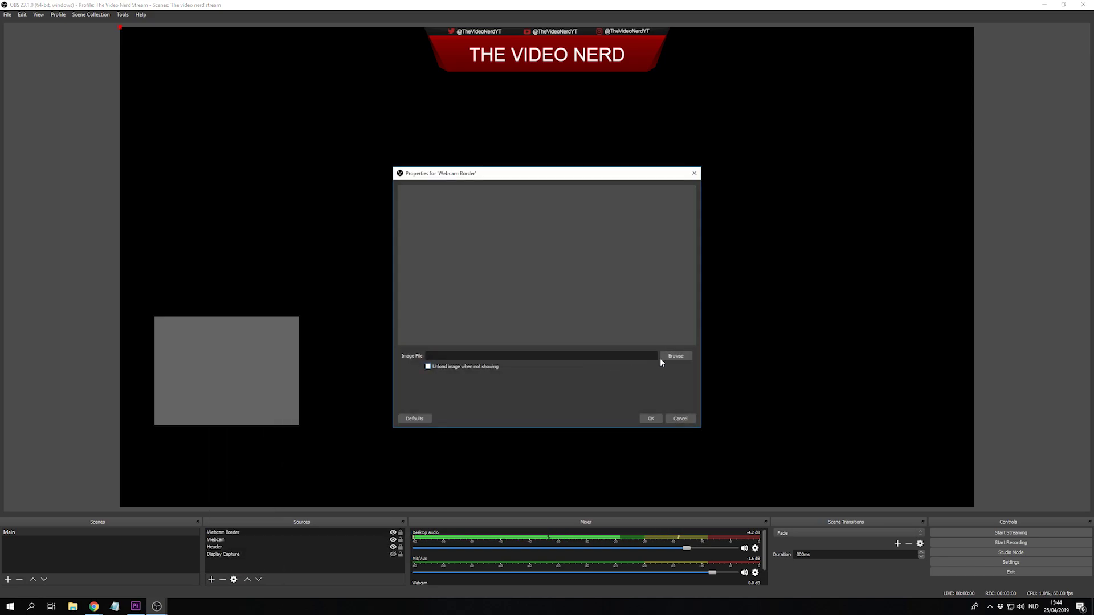
- Choose the 4x3 border image for the Webcam Border source and, in Pixlr X, position its "THE VIDEO NERD" text on the frame's lower plate
{"action": "left_click", "coordinate": [676, 357]}
{"action": "left_click", "coordinate": [446, 337]}
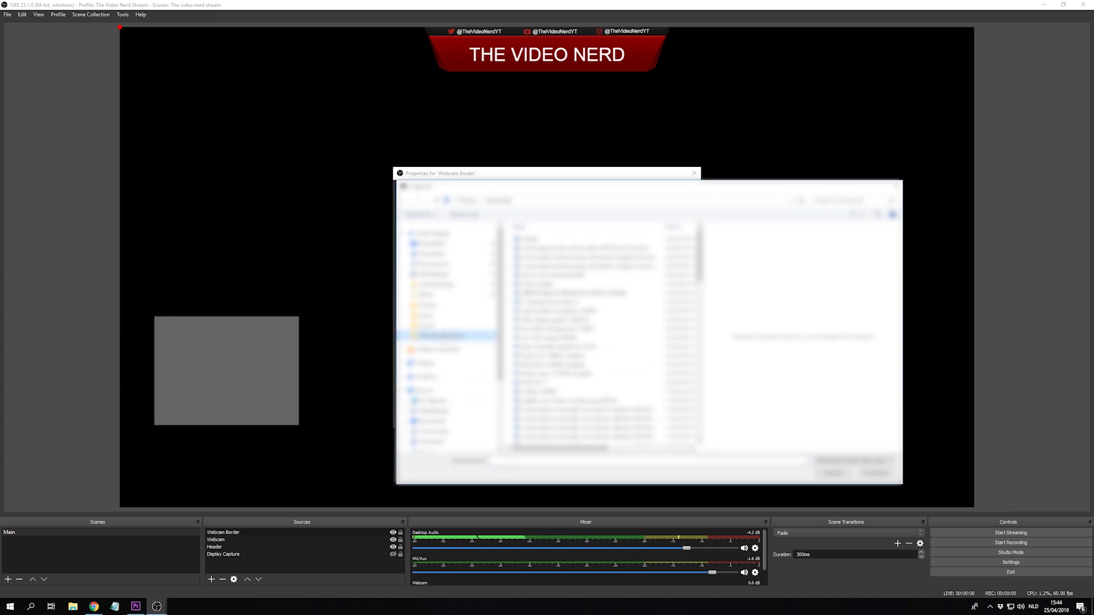
{"action": "double_click", "coordinate": [549, 248]}
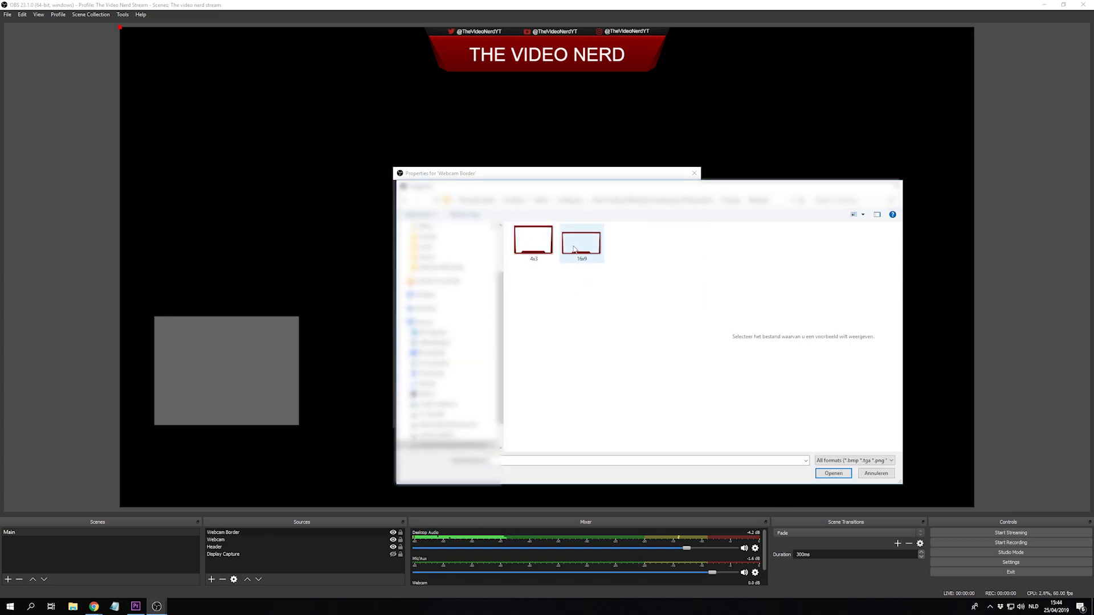
{"action": "left_click", "coordinate": [532, 242]}
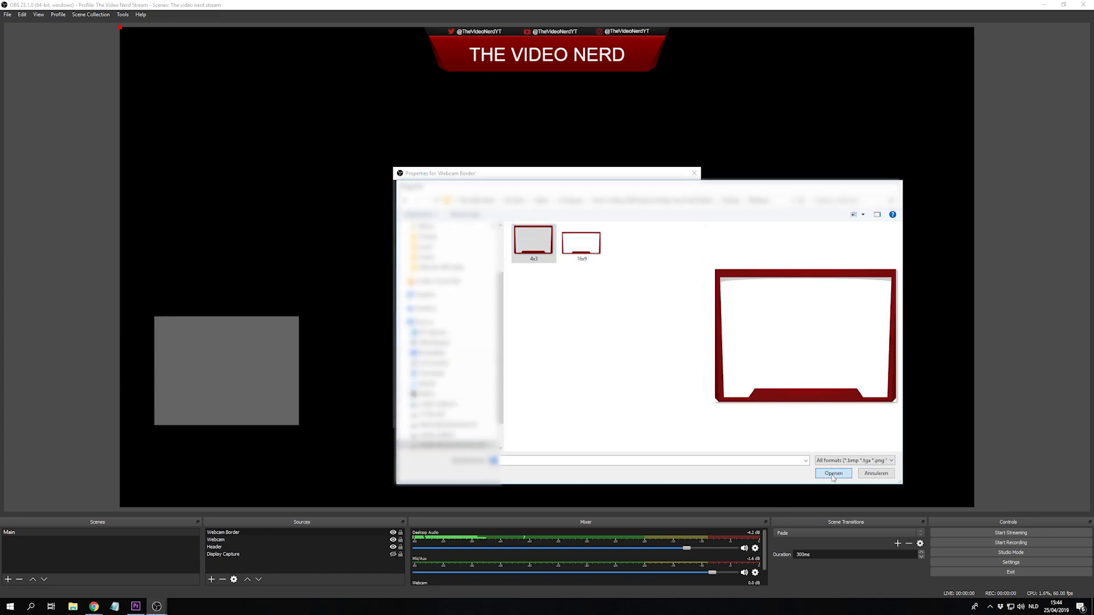
{"action": "left_click", "coordinate": [833, 473]}
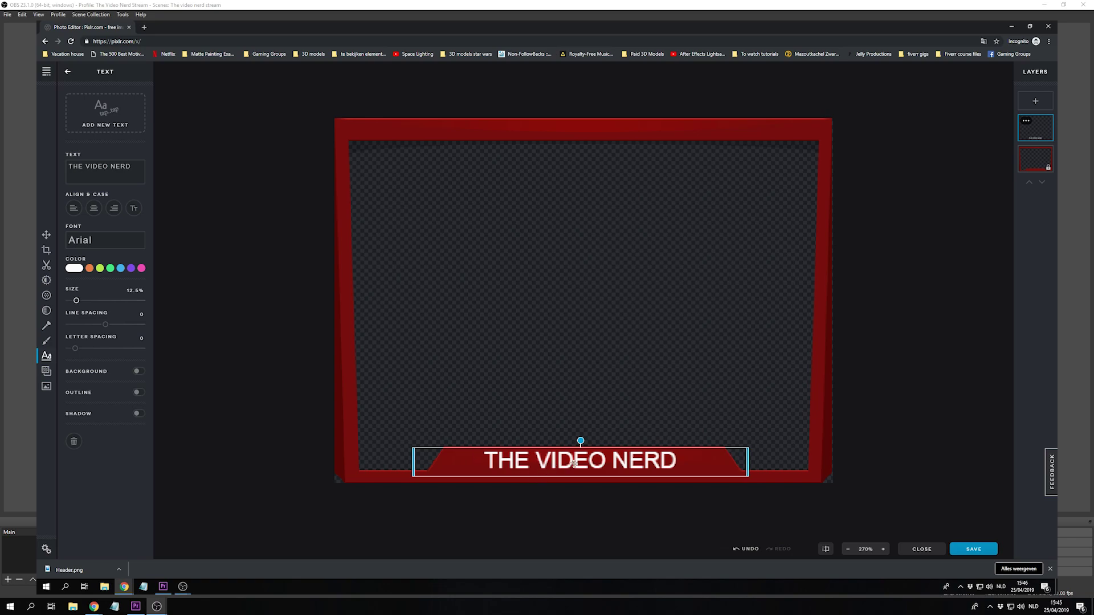
{"action": "mouse_move", "coordinate": [574, 462]}
{"action": "left_mouse_down"}
{"action": "mouse_move", "coordinate": [564, 463]}
{"action": "mouse_move", "coordinate": [577, 466]}
{"action": "left_mouse_up"}
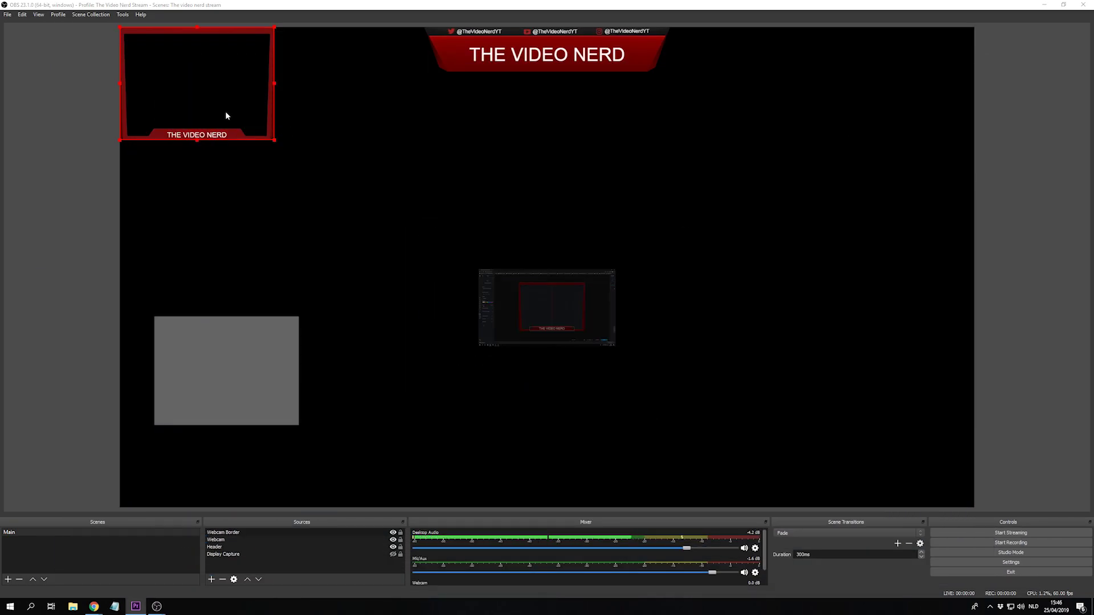
- Move the webcam border over the webcam picture and scale it slightly so that it frames the picture
{"action": "left_click_drag", "start_coordinate": [225, 114], "coordinate": [276, 351]}
{"action": "left_click_drag", "start_coordinate": [233, 535], "coordinate": [228, 528]}
{"action": "left_click_drag", "start_coordinate": [267, 343], "coordinate": [246, 385]}
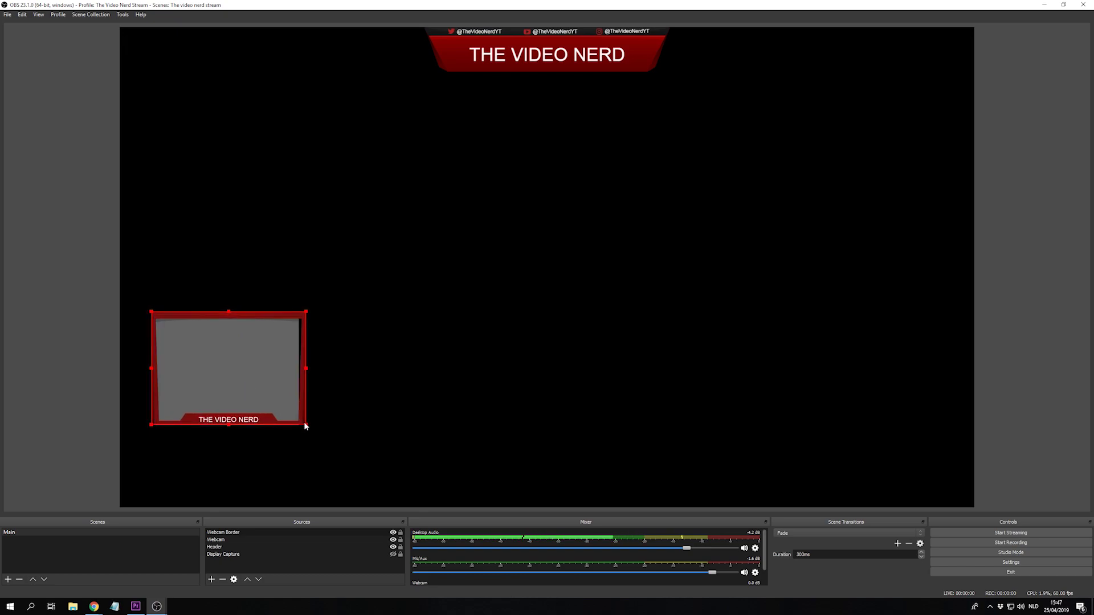
{"action": "mouse_move", "coordinate": [306, 425]}
{"action": "left_mouse_down"}
{"action": "mouse_move", "coordinate": [308, 444]}
{"action": "mouse_move", "coordinate": [322, 451]}
{"action": "mouse_move", "coordinate": [302, 426]}
{"action": "left_mouse_up"}
{"action": "left_click", "coordinate": [334, 433]}
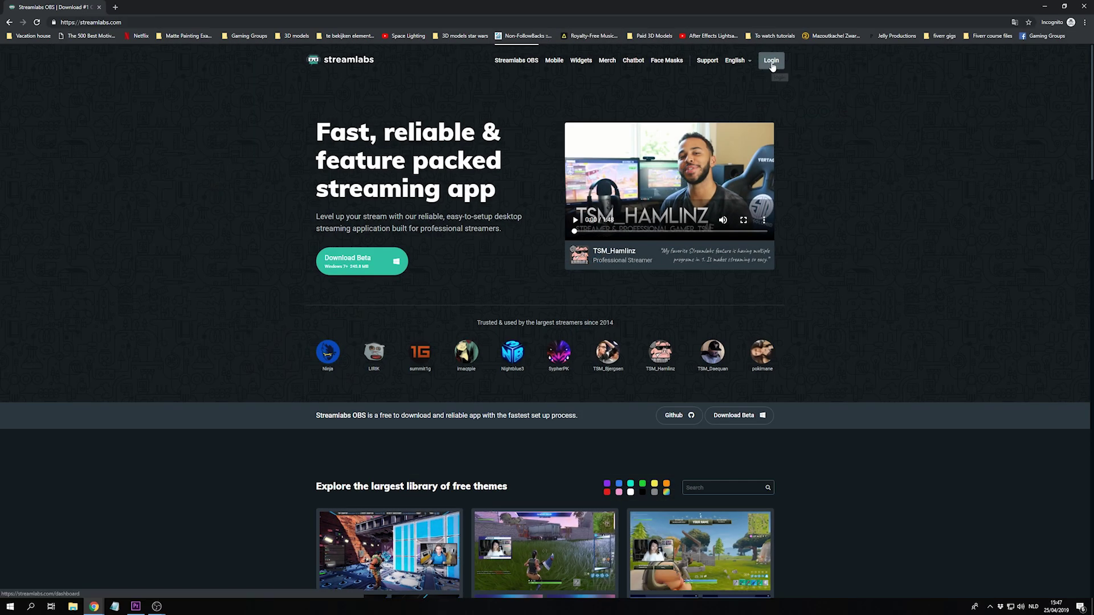
- In the browser, log in to Streamlabs from its homepage to reach the account dashboard
{"action": "left_click", "coordinate": [771, 58]}
{"action": "left_click", "coordinate": [566, 346]}
{"action": "left_click", "coordinate": [543, 213]}
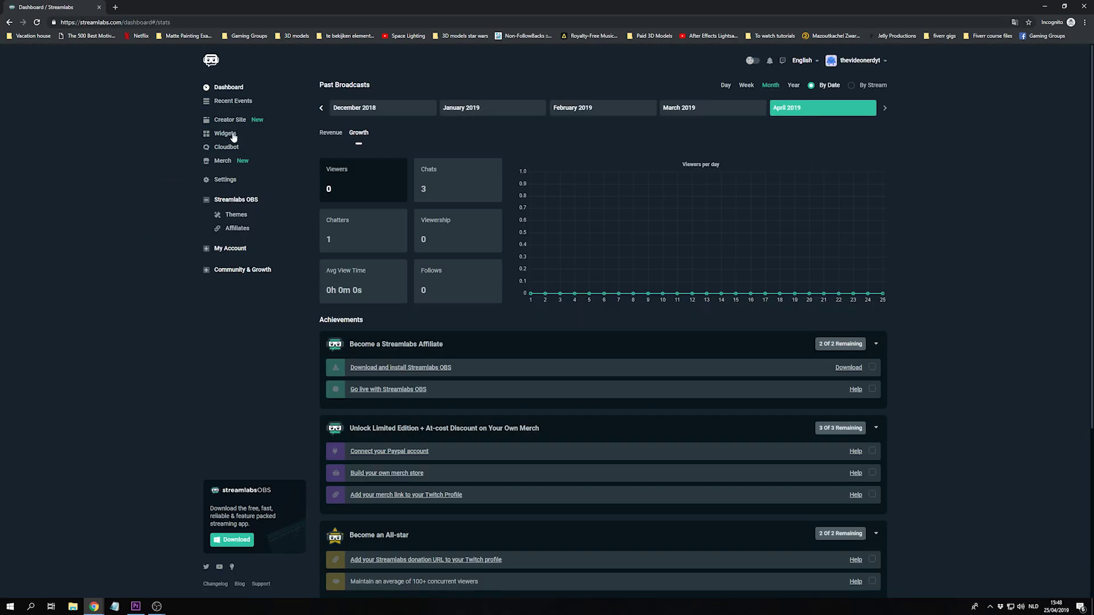
- Open the Alert Box from the Streamlabs widget gallery and turn off its Redemptions and Merch alerts
{"action": "left_click", "coordinate": [225, 133]}
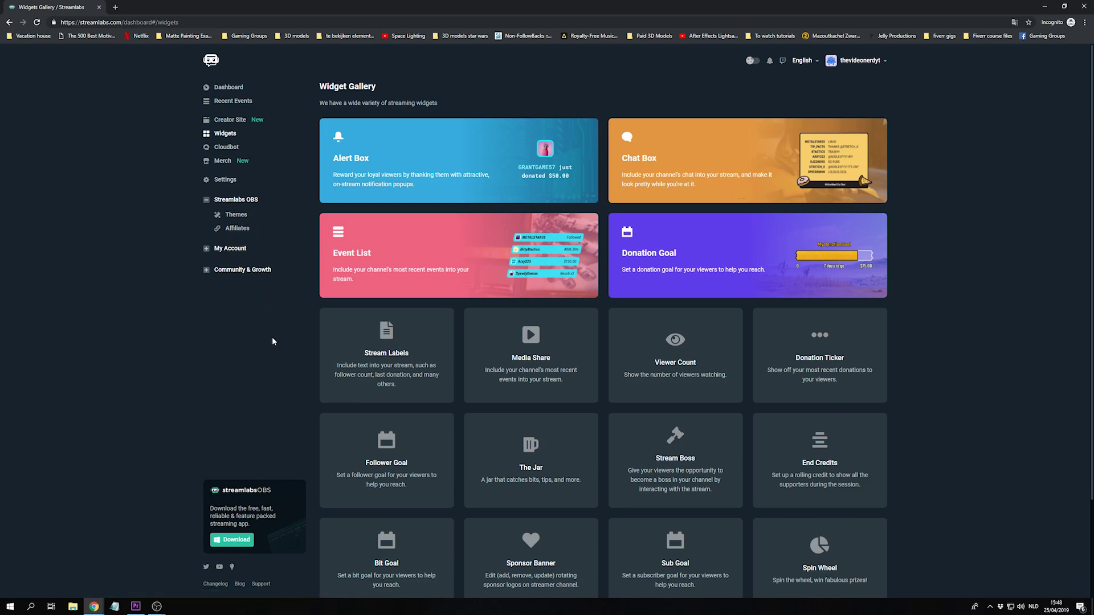
{"action": "scroll", "coordinate": [268, 339], "scroll_direction": "down", "scroll_amount": 2}
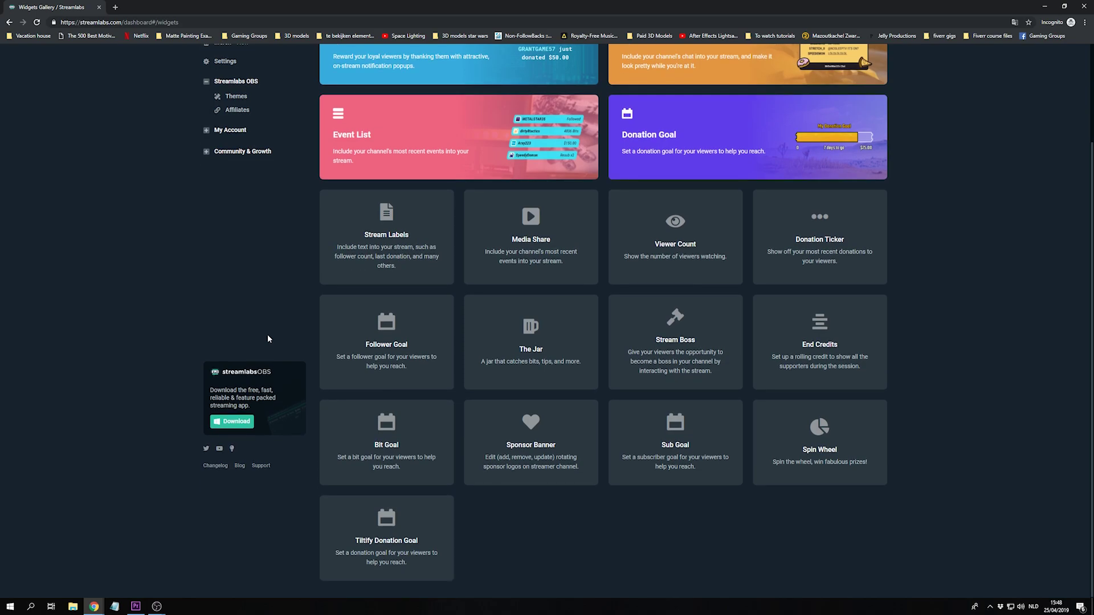
{"action": "scroll", "coordinate": [268, 339], "scroll_direction": "up", "scroll_amount": 2}
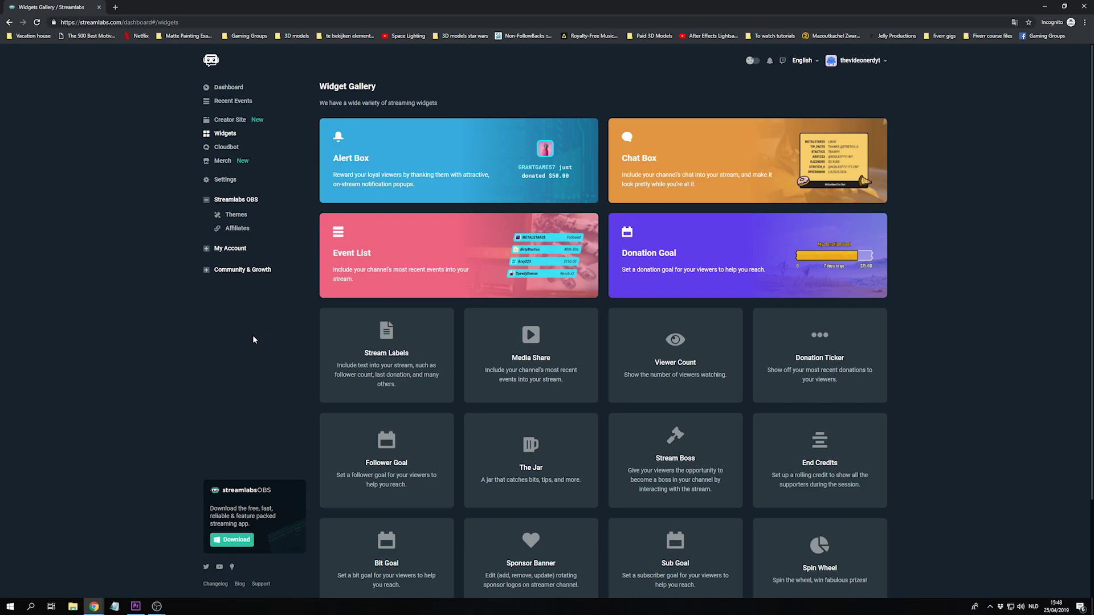
{"action": "left_click", "coordinate": [477, 159]}
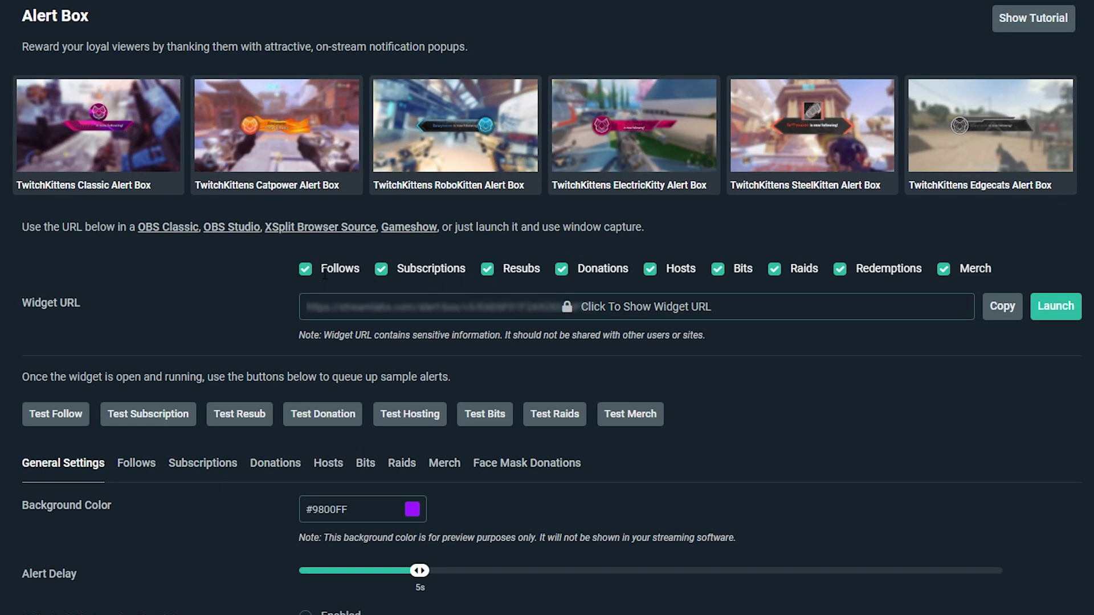
{"action": "left_click", "coordinate": [842, 272]}
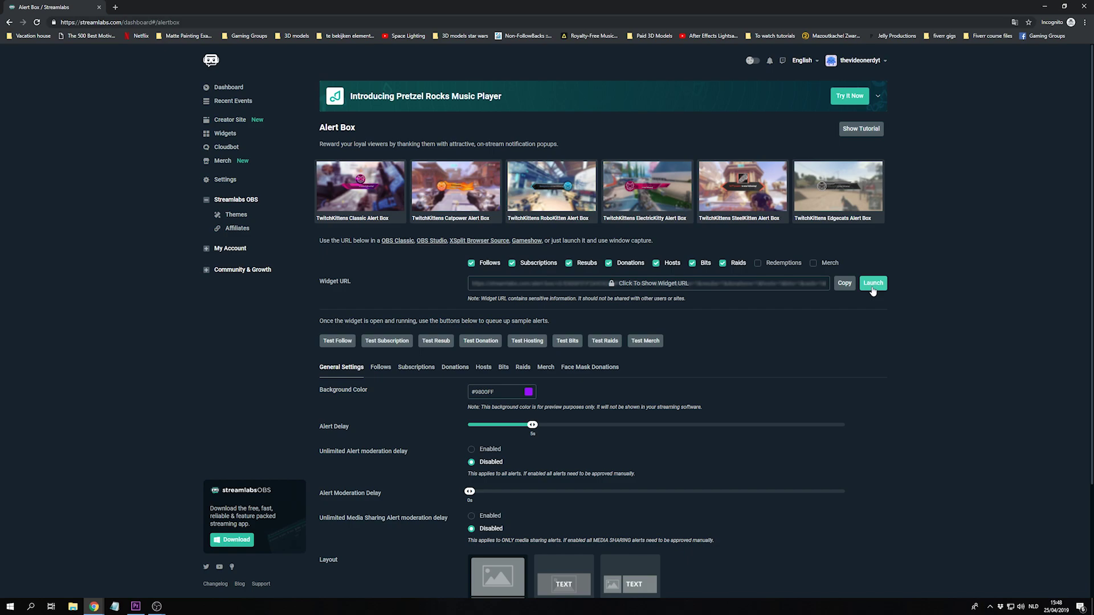
- Launch the Alert Box widget in its own window and arrange it side by side with the settings page
{"action": "left_click", "coordinate": [872, 284]}
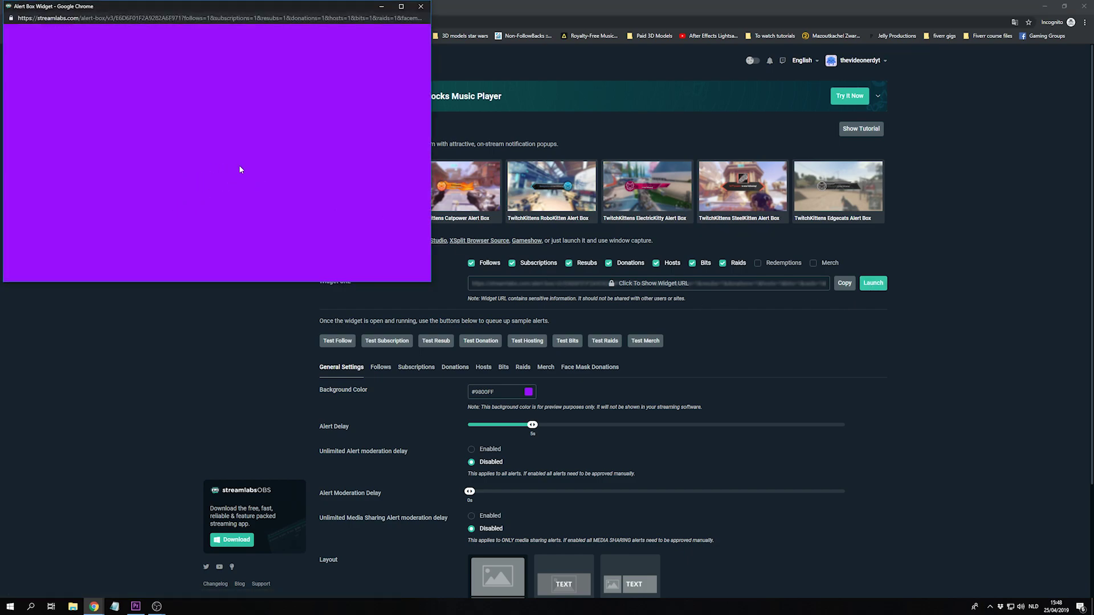
{"action": "left_click_drag", "start_coordinate": [252, 7], "coordinate": [299, 169]}
{"action": "left_click_drag", "start_coordinate": [415, 5], "coordinate": [1093, 153]}
{"action": "left_click", "coordinate": [158, 159]}
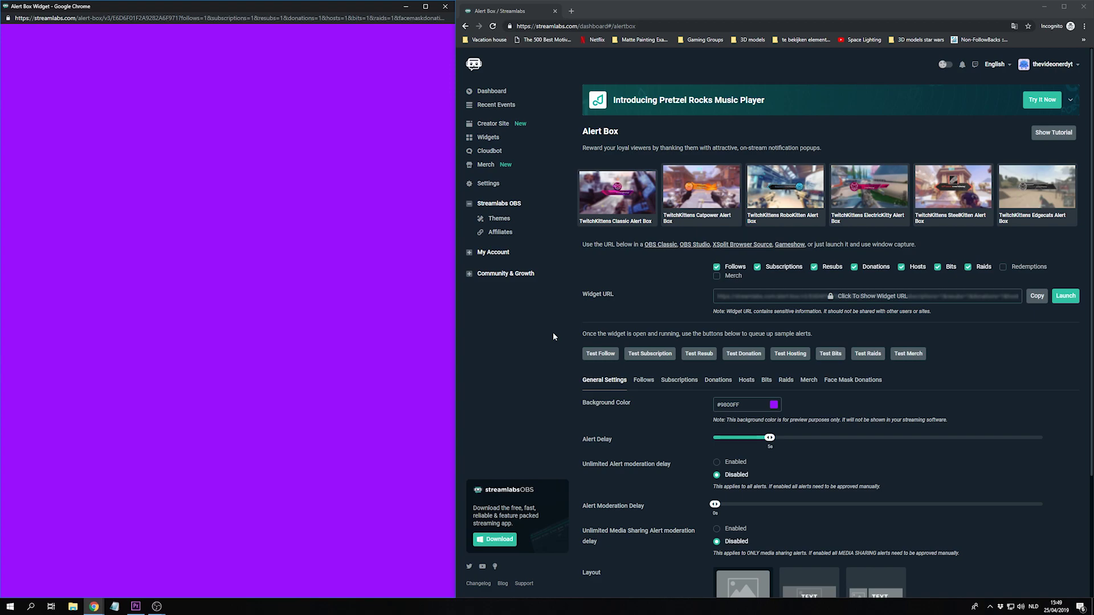
- Send a test follow alert and a test subscription alert to the widget window
{"action": "left_click", "coordinate": [600, 356]}
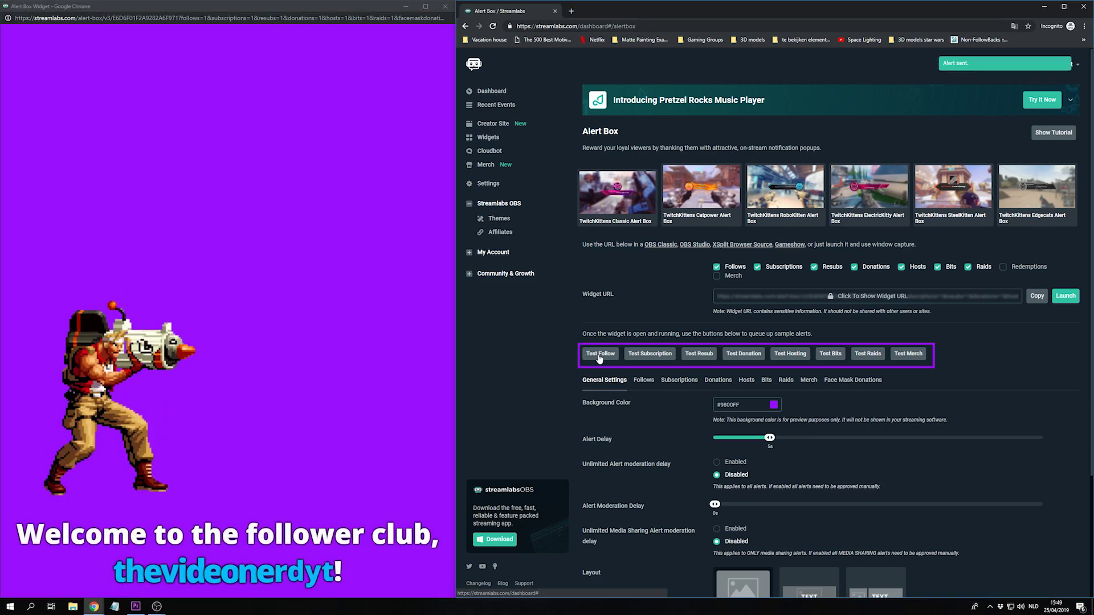
{"action": "left_click", "coordinate": [651, 355]}
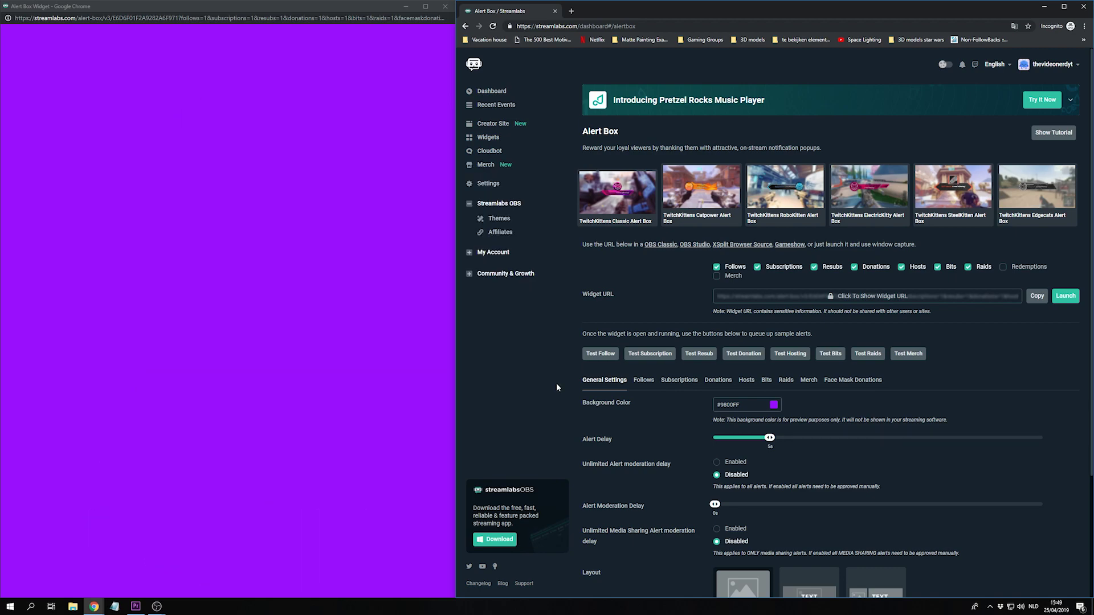
- Examine the general alert settings, including the background color choices, and open the settings for follow alerts
{"action": "scroll", "coordinate": [541, 381], "scroll_direction": "down", "scroll_amount": 3}
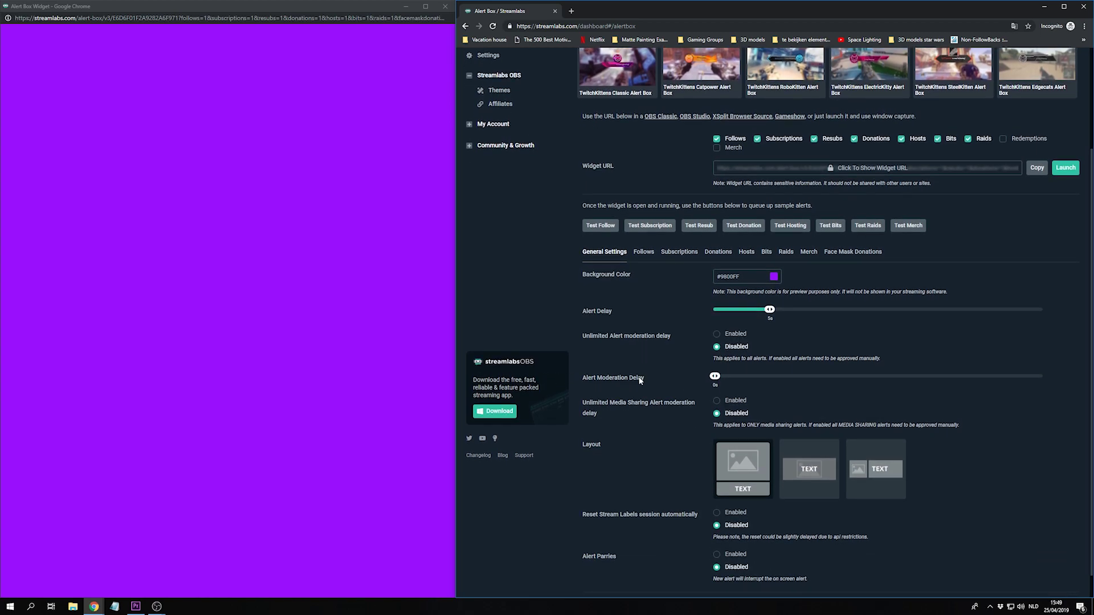
{"action": "left_click", "coordinate": [774, 251]}
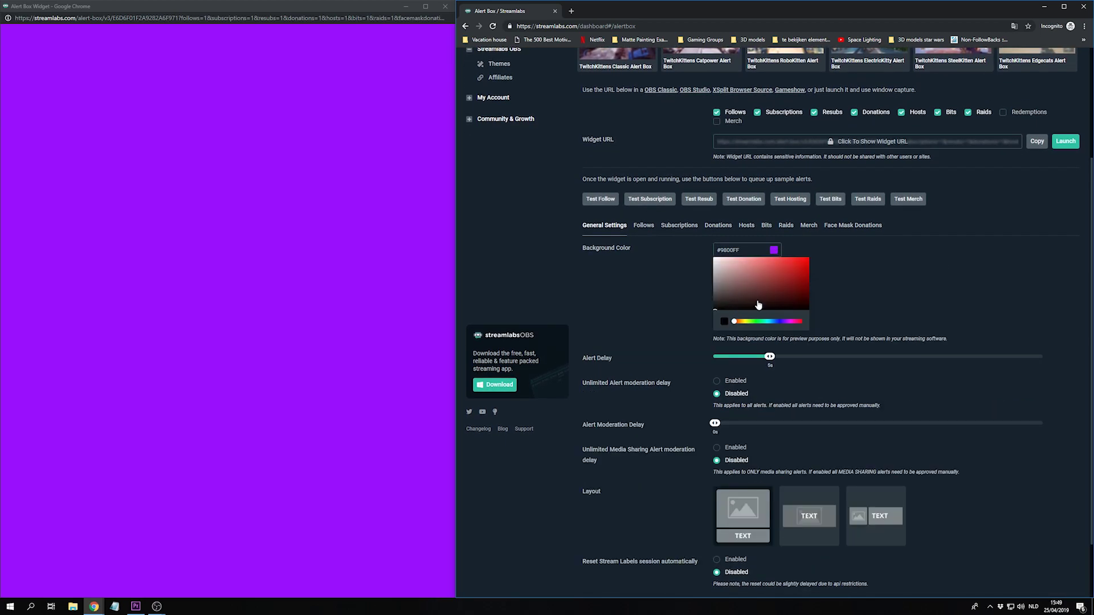
{"action": "left_click", "coordinate": [815, 322]}
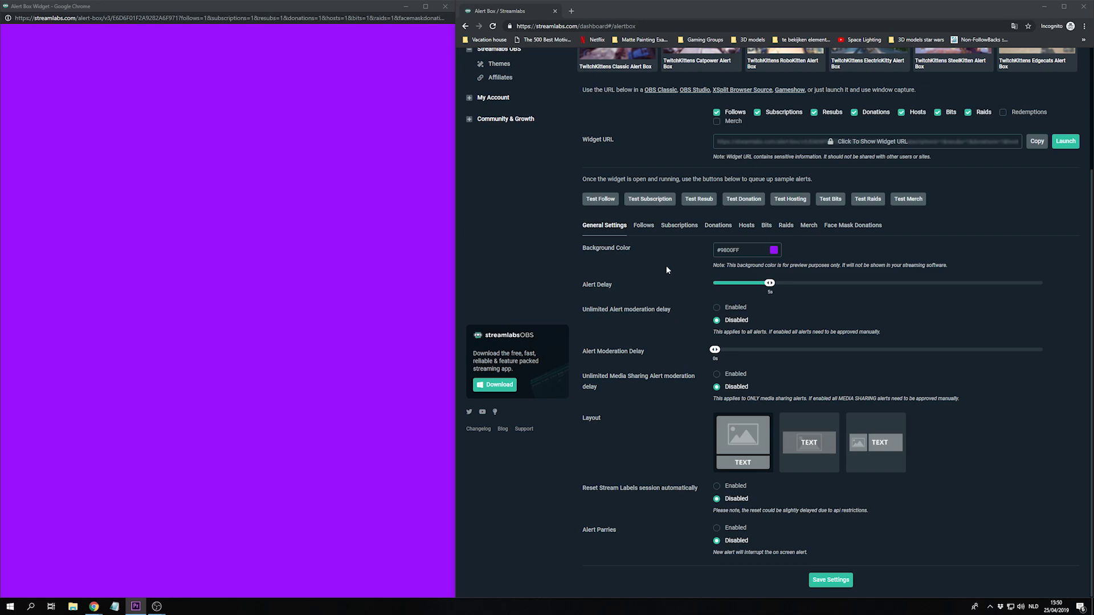
{"action": "left_click", "coordinate": [644, 229]}
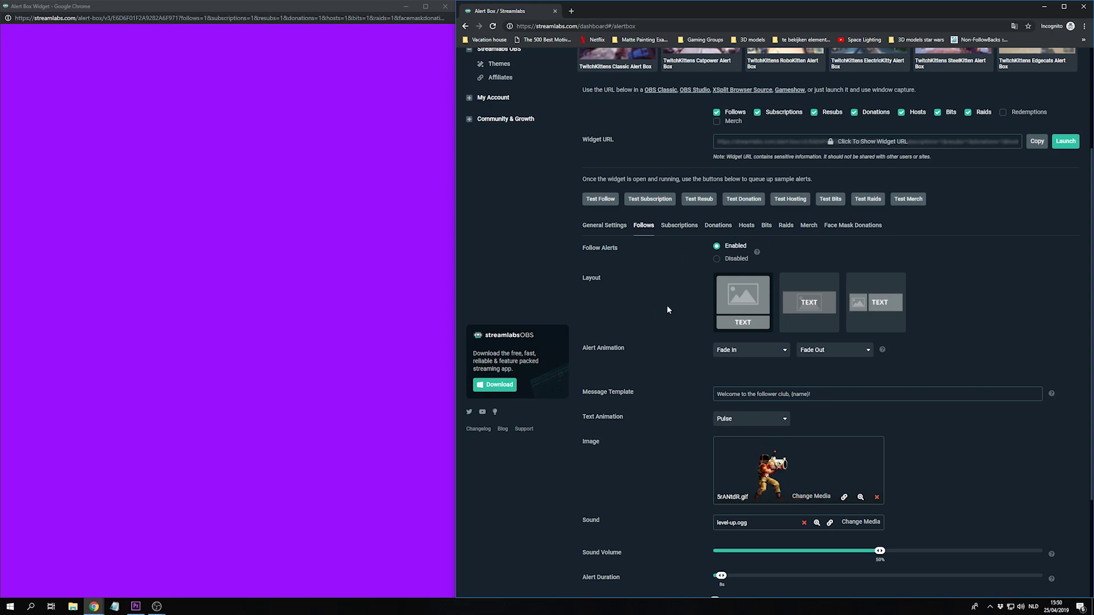
- Save the follow message template as "Welcome to the club, {name}!" and send a test follow alert
{"action": "scroll", "coordinate": [644, 317], "scroll_direction": "down", "scroll_amount": 3}
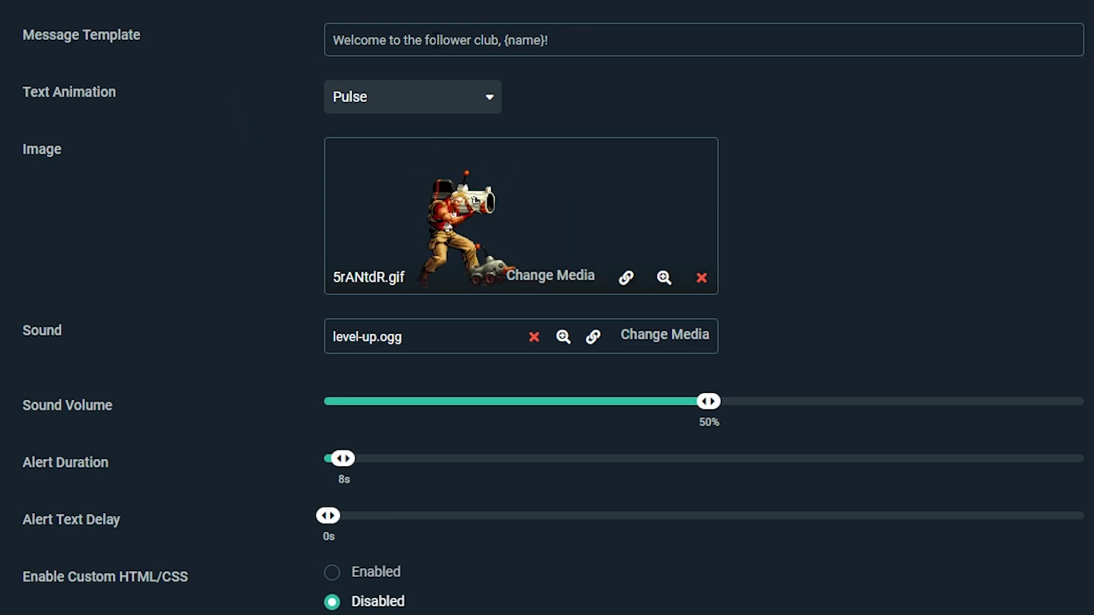
{"action": "double_click", "coordinate": [448, 40]}
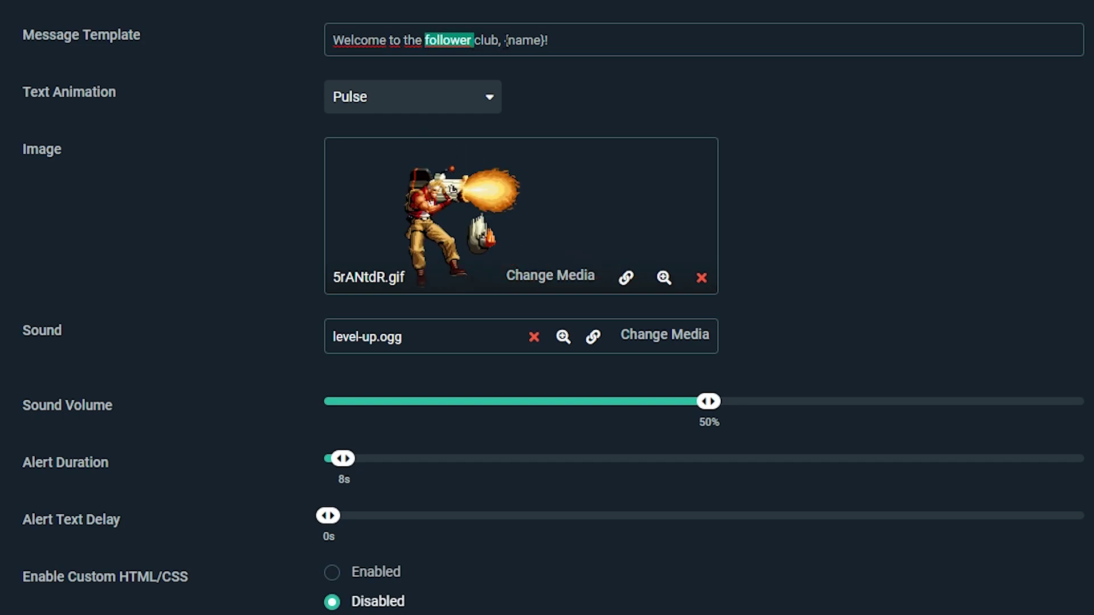
{"action": "key", "text": "BackSpace"}
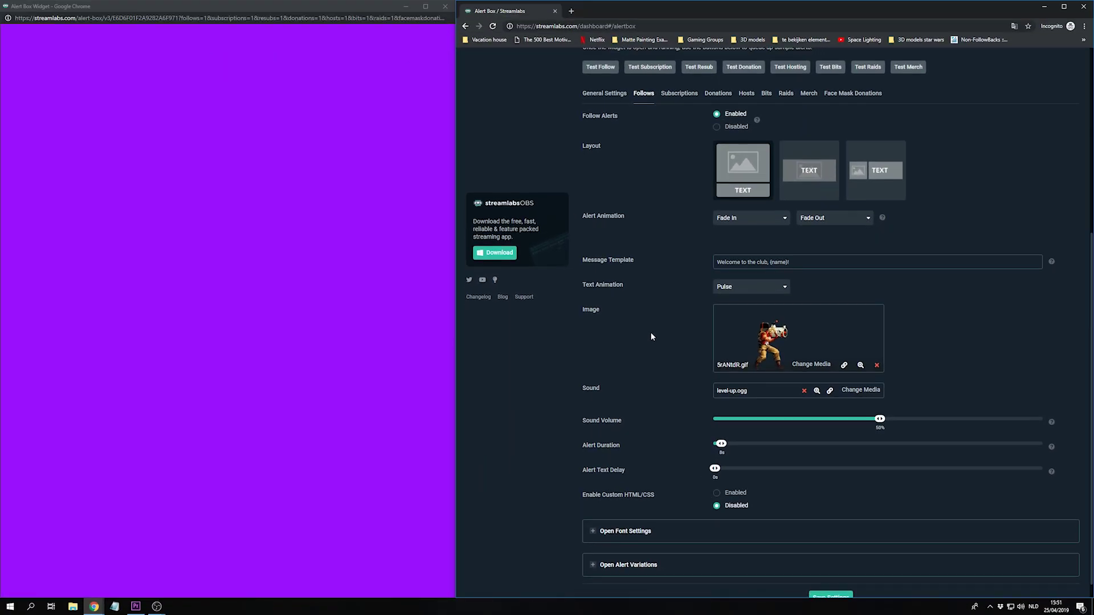
{"action": "scroll", "coordinate": [650, 331], "scroll_direction": "down", "scroll_amount": 1}
{"action": "left_click", "coordinate": [828, 583]}
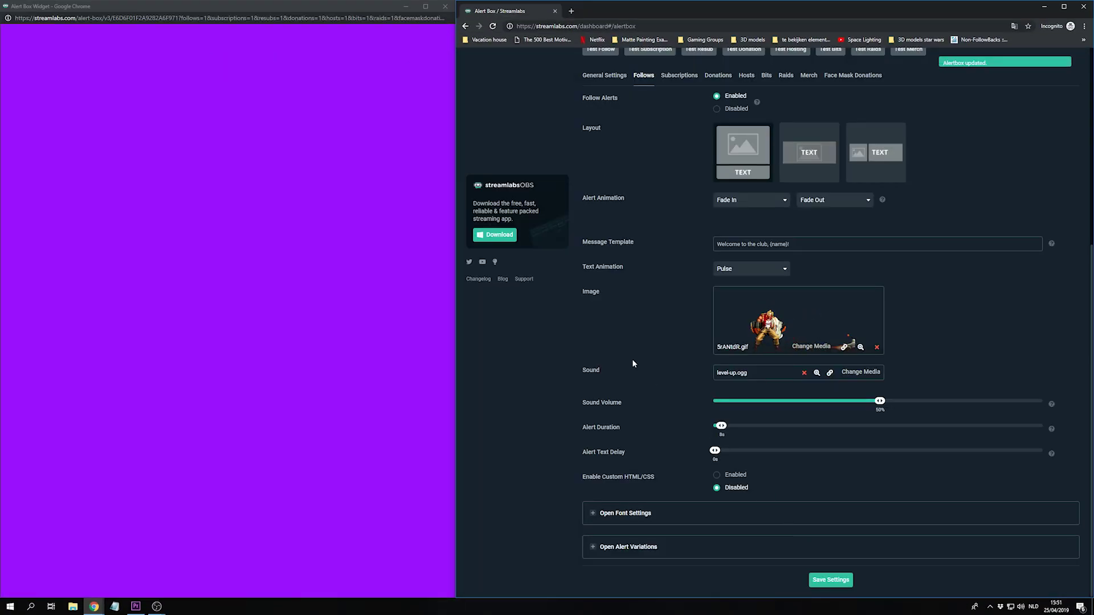
{"action": "scroll", "coordinate": [626, 342], "scroll_direction": "up", "scroll_amount": 3}
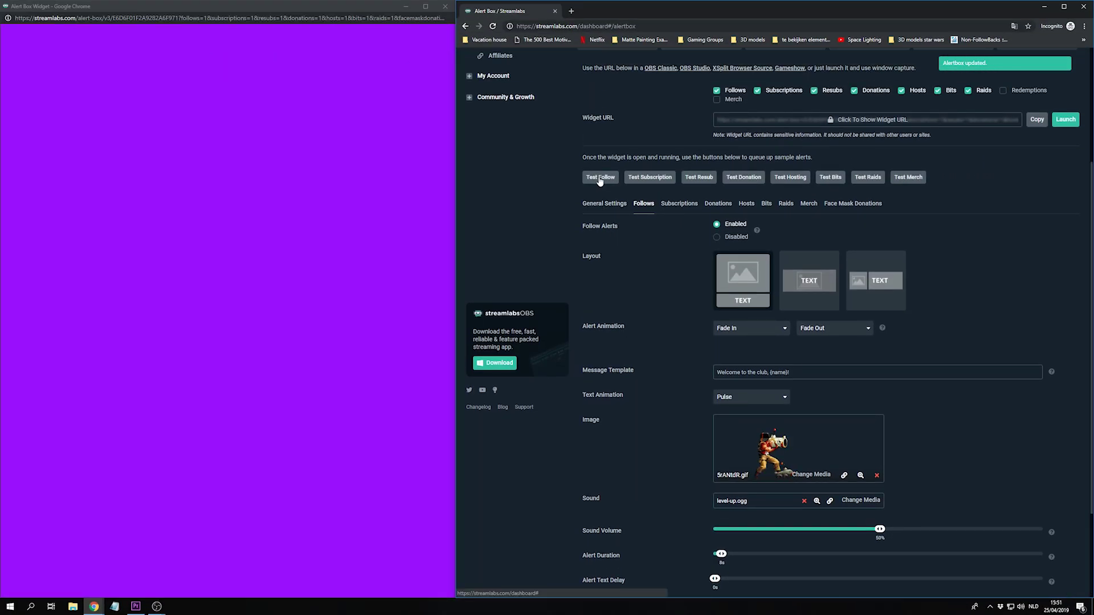
{"action": "left_click", "coordinate": [599, 177]}
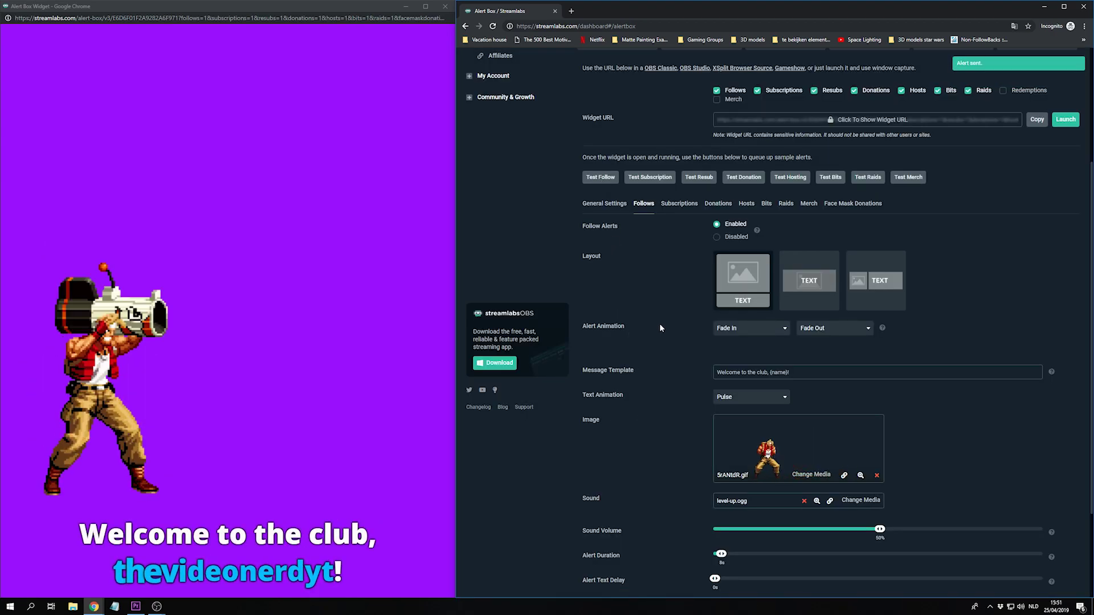
- Replace the follow alert's image with nYO9x0u.gif from the stock images
{"action": "scroll", "coordinate": [663, 319], "scroll_direction": "down", "scroll_amount": 2}
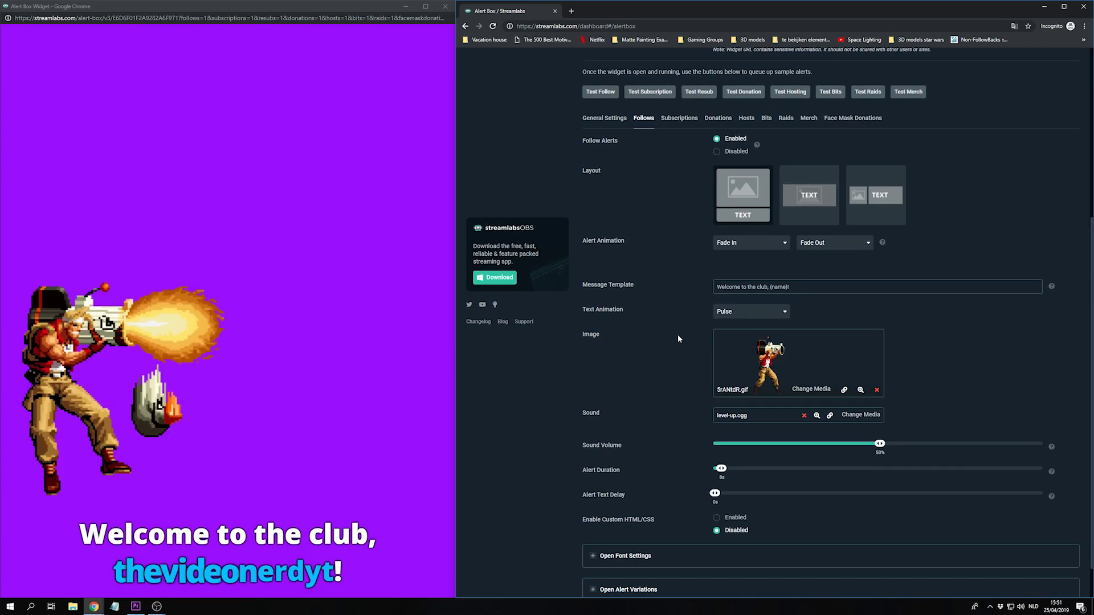
{"action": "left_click", "coordinate": [818, 390]}
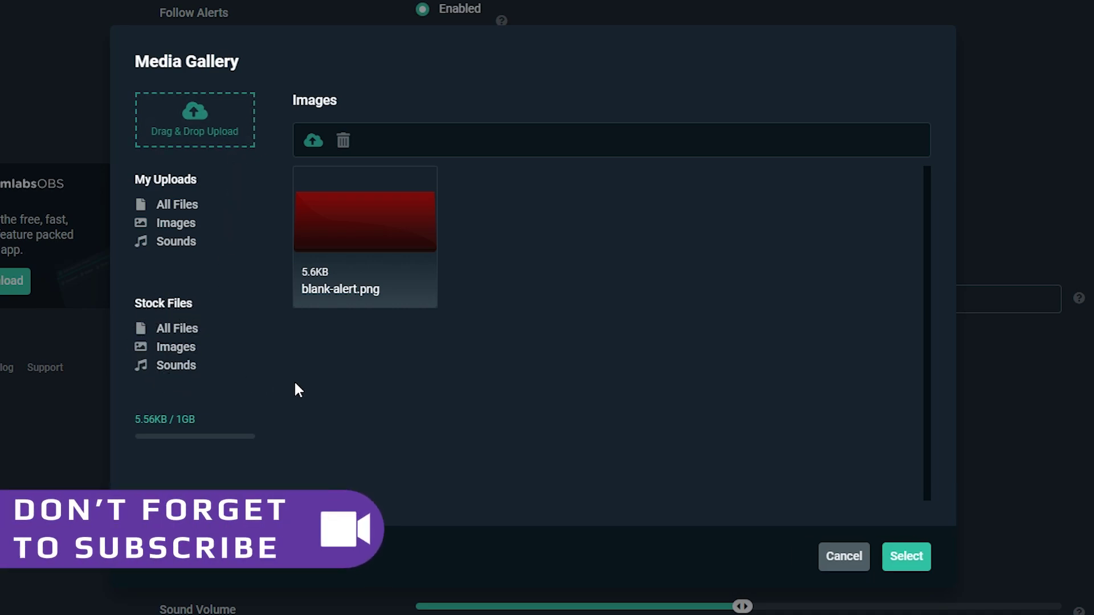
{"action": "left_click", "coordinate": [176, 349]}
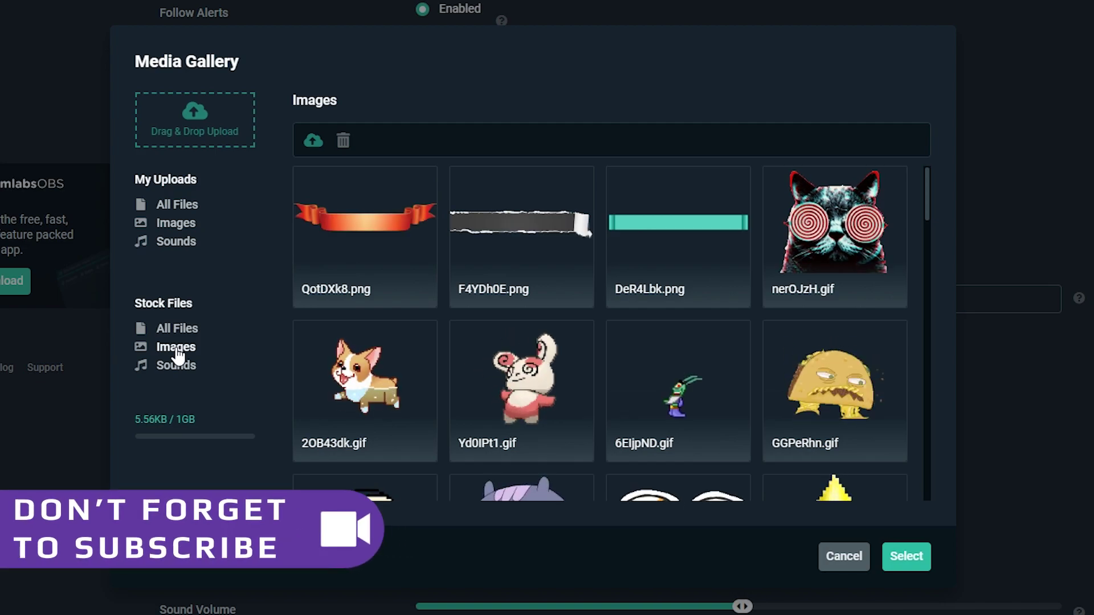
{"action": "scroll", "coordinate": [507, 339], "scroll_direction": "down", "scroll_amount": 10}
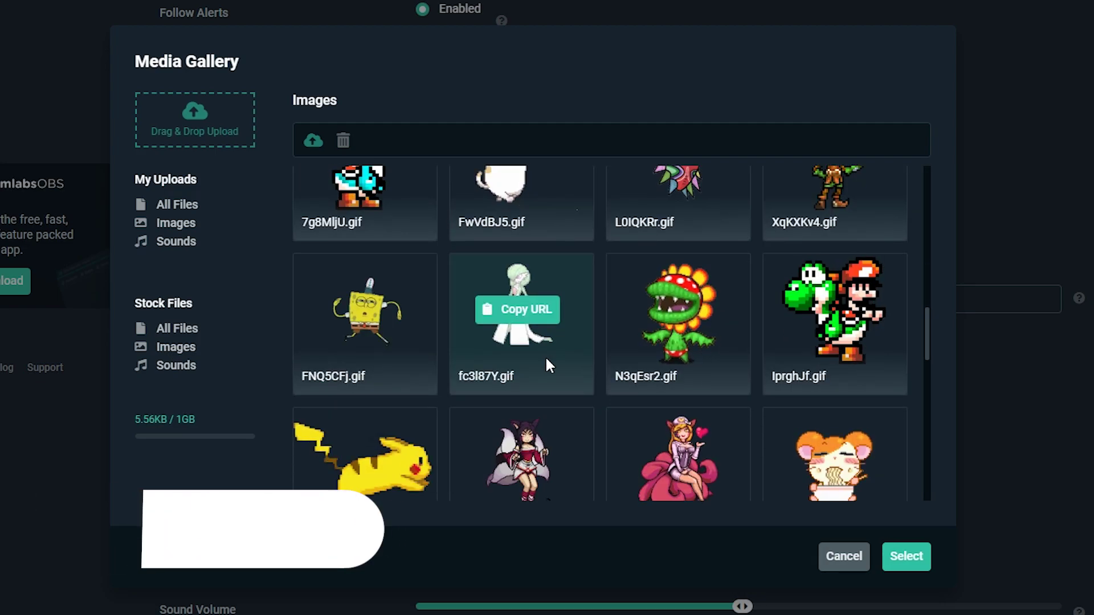
{"action": "scroll", "coordinate": [545, 357], "scroll_direction": "down", "scroll_amount": 5}
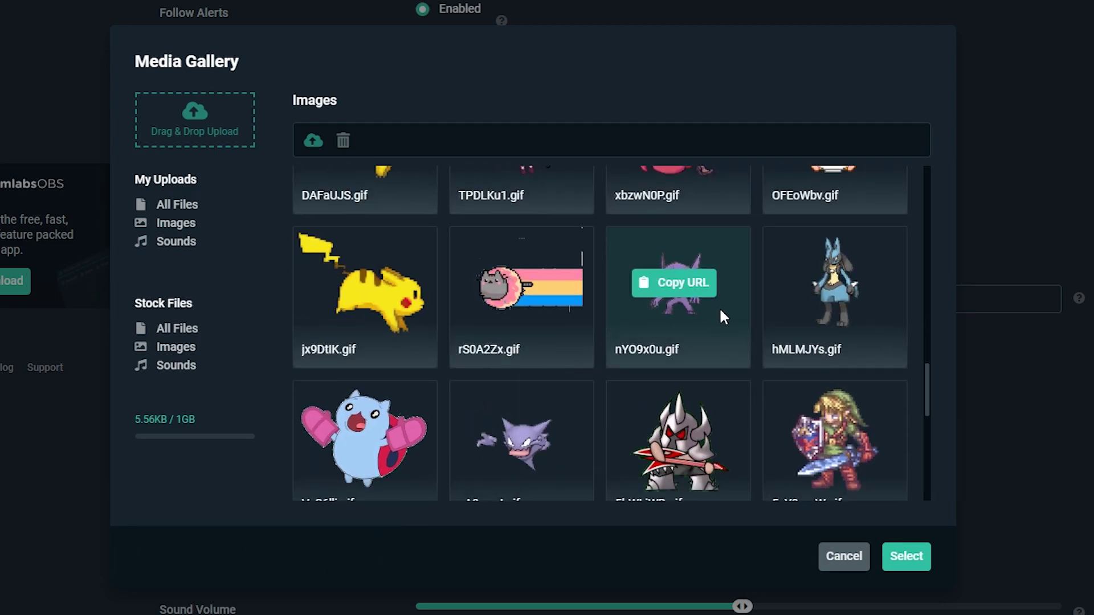
{"action": "double_click", "coordinate": [719, 306]}
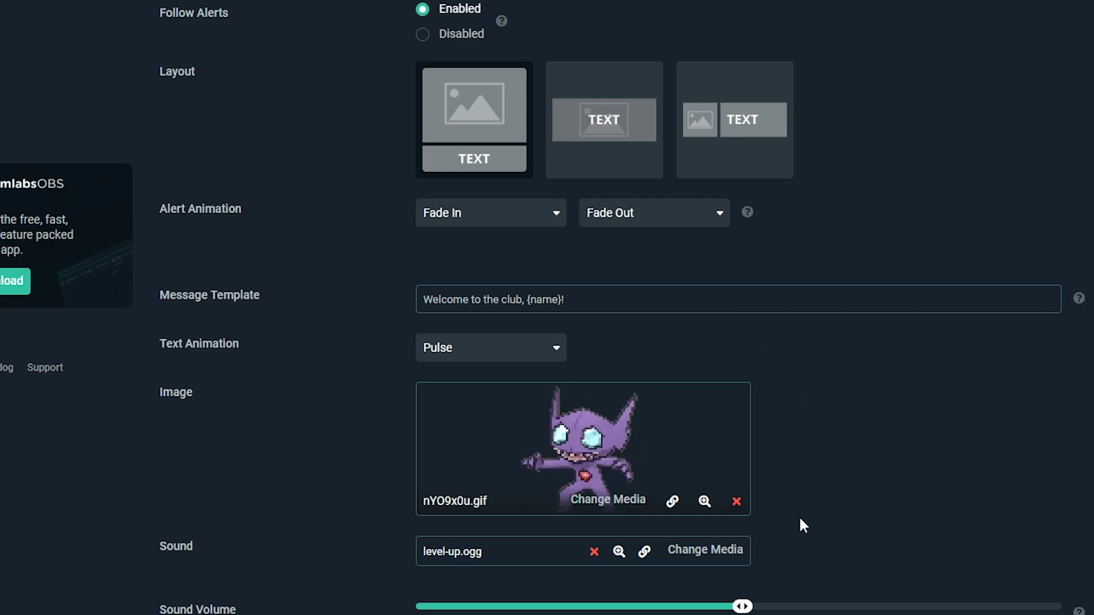
- Browse the stock sounds for the follow alert and confirm without a selection, leaving it set to No Sound
{"action": "left_click", "coordinate": [722, 555]}
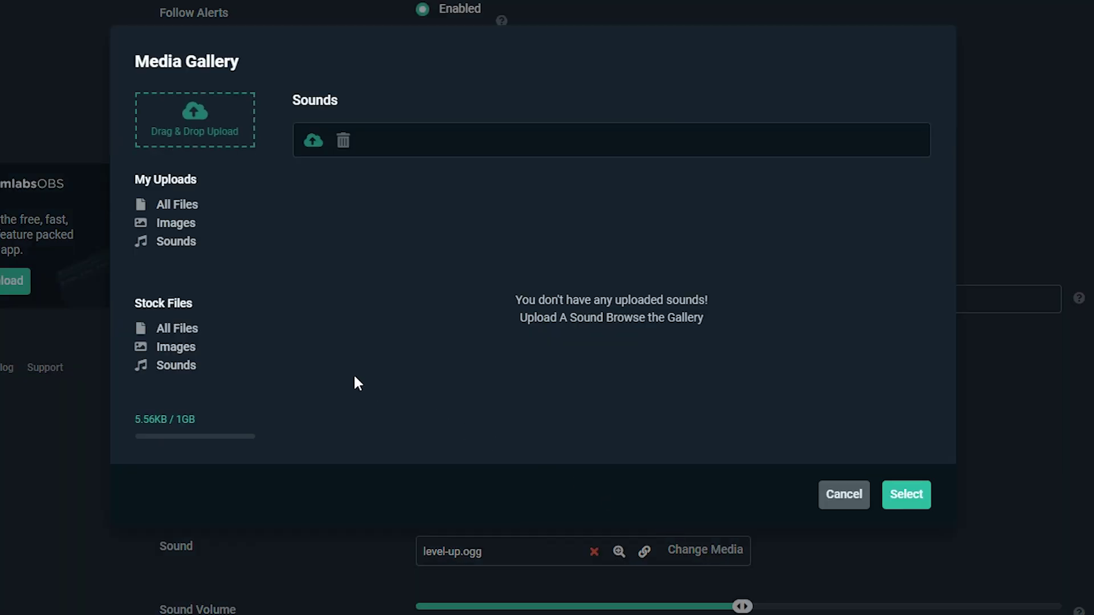
{"action": "left_click", "coordinate": [178, 366]}
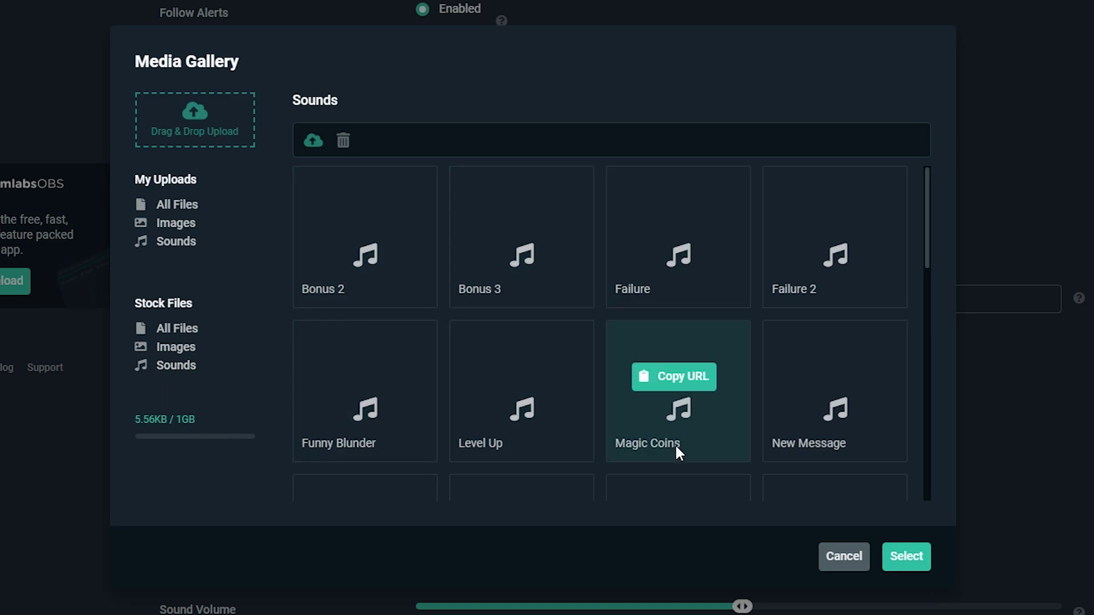
{"action": "left_click", "coordinate": [910, 561]}
{"action": "scroll", "coordinate": [916, 427], "scroll_direction": "down", "scroll_amount": 3}
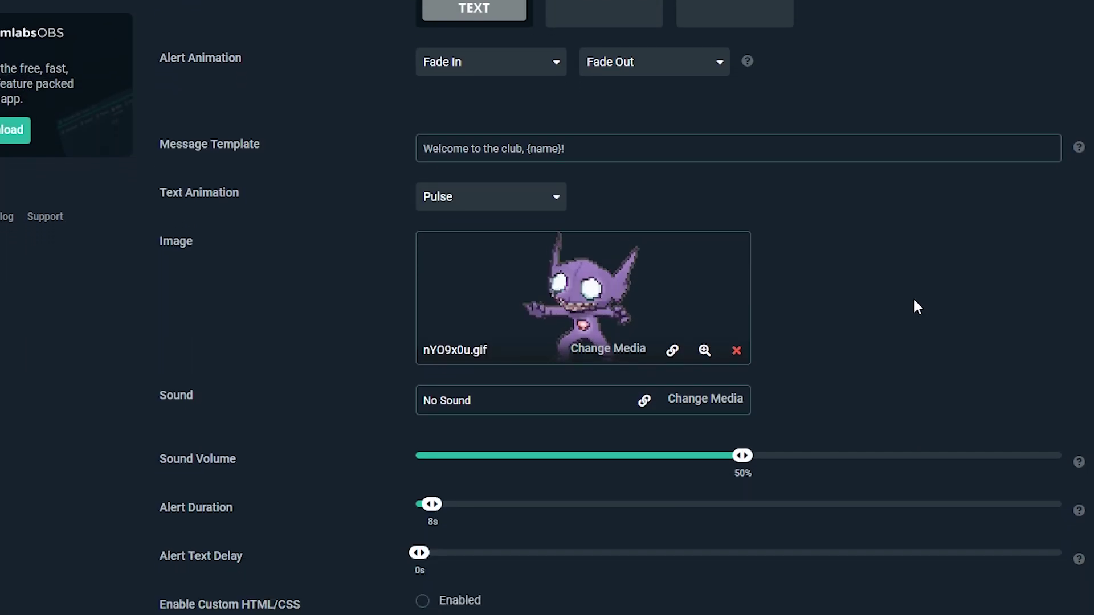
{"action": "left_click_drag", "start_coordinate": [741, 424], "coordinate": [744, 461]}
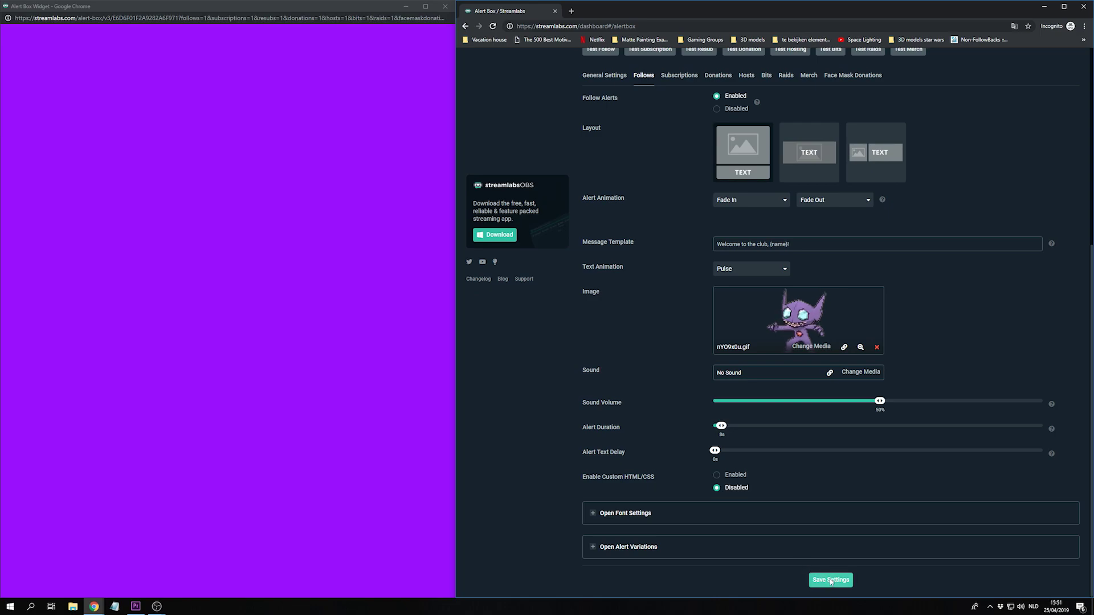
- Save the follow alert settings with the new image and send a test follow alert
{"action": "left_click", "coordinate": [829, 579]}
{"action": "scroll", "coordinate": [649, 412], "scroll_direction": "up", "scroll_amount": 4}
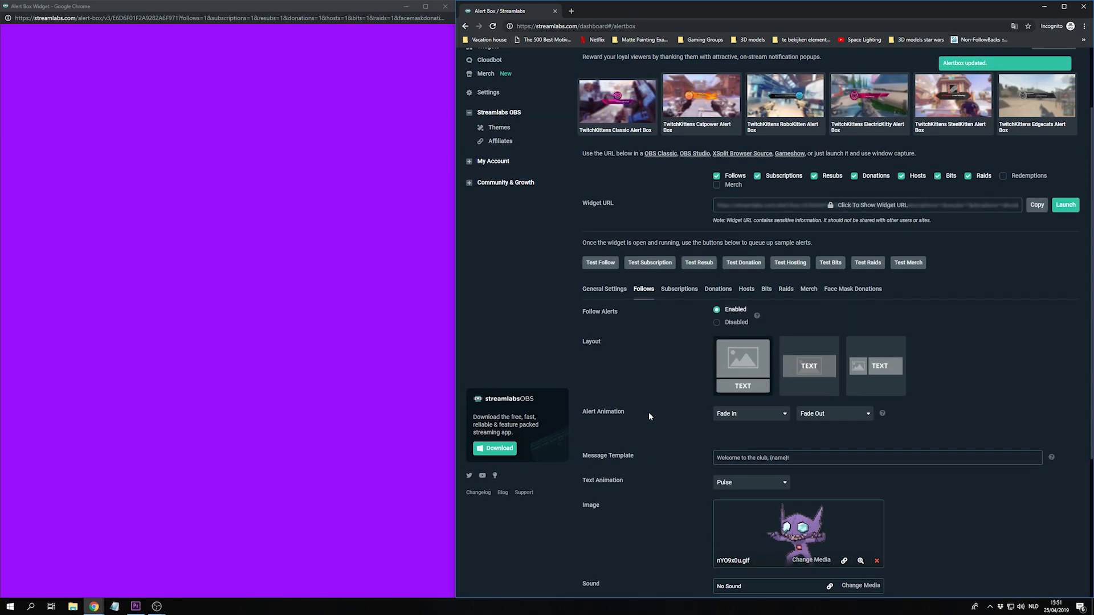
{"action": "left_click", "coordinate": [603, 264]}
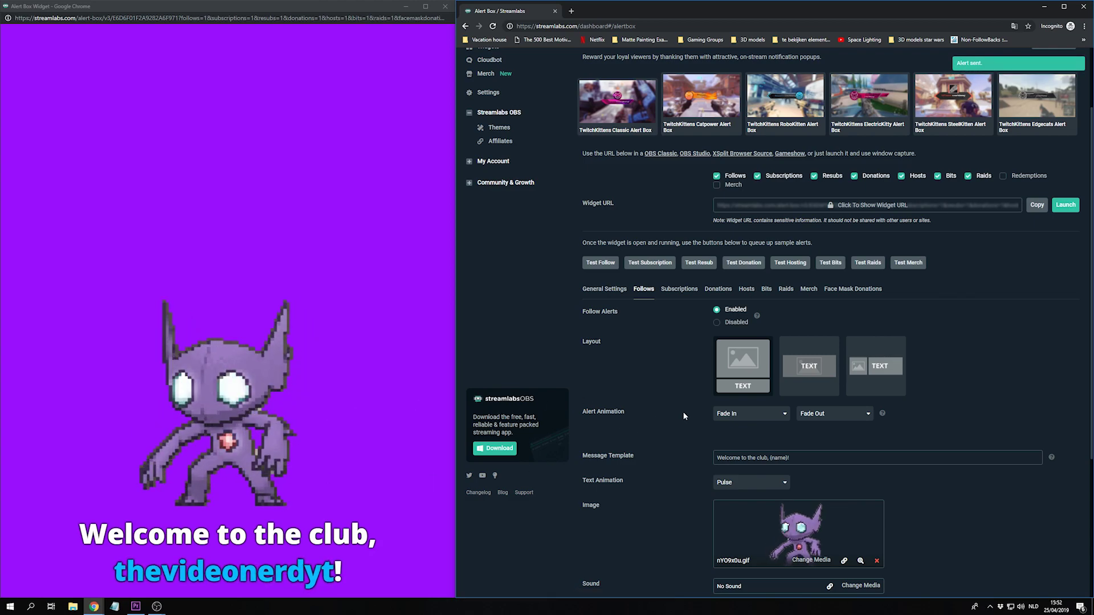
- Look over the subscription alert settings, including layout, message template and image
{"action": "left_click", "coordinate": [679, 288]}
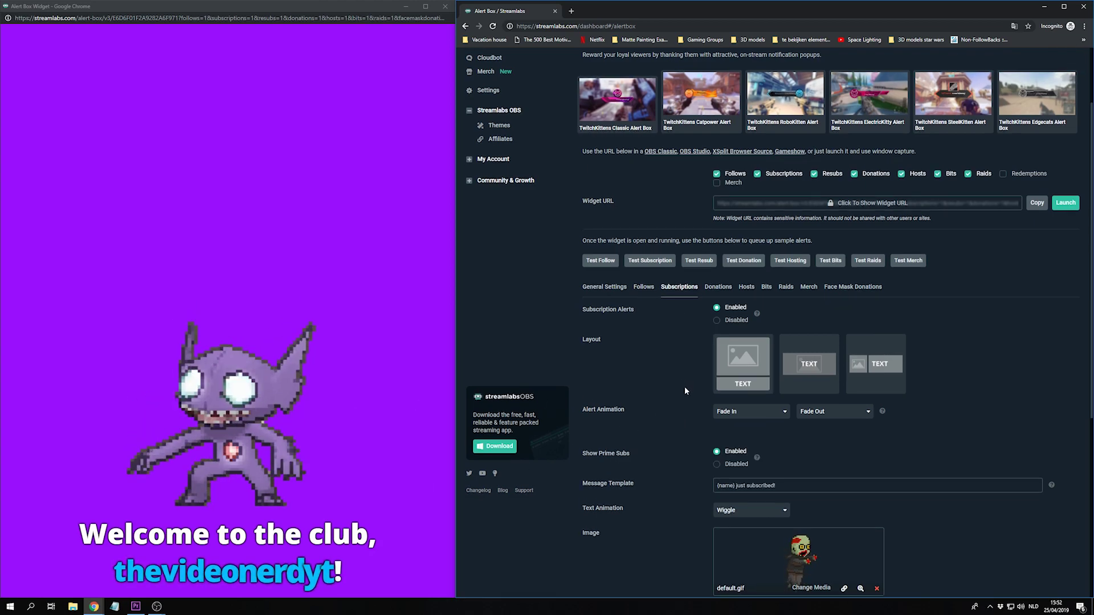
{"action": "scroll", "coordinate": [685, 387], "scroll_direction": "down", "scroll_amount": 3}
{"action": "scroll", "coordinate": [686, 391], "scroll_direction": "down", "scroll_amount": 1}
{"action": "scroll", "coordinate": [685, 386], "scroll_direction": "up", "scroll_amount": 3}
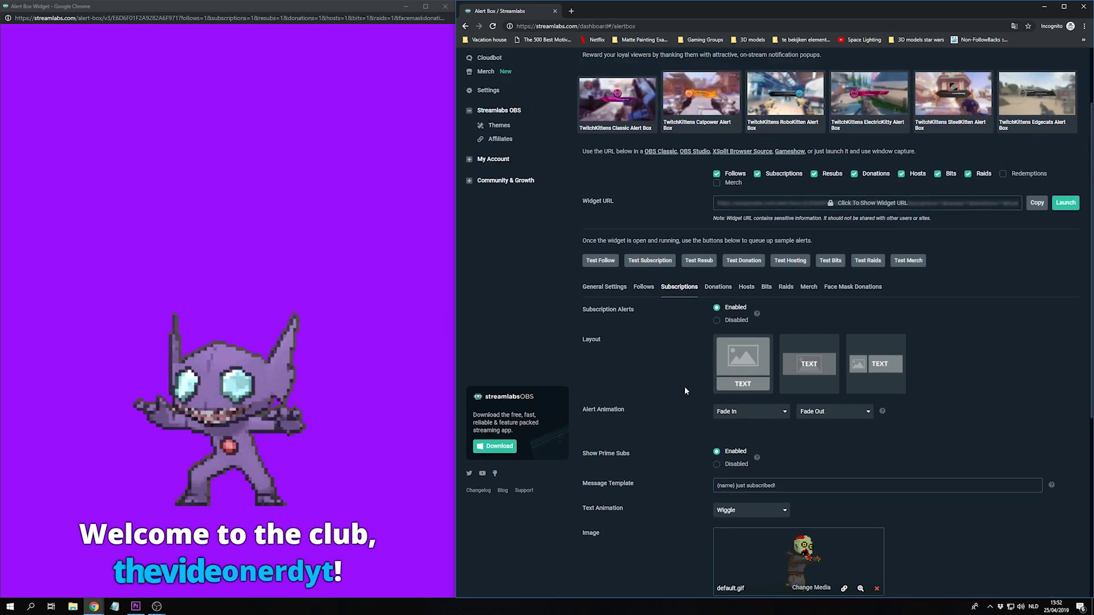
- Enable text to speech for donation alerts and set the minimum donation to read to 3
{"action": "left_click", "coordinate": [716, 332]}
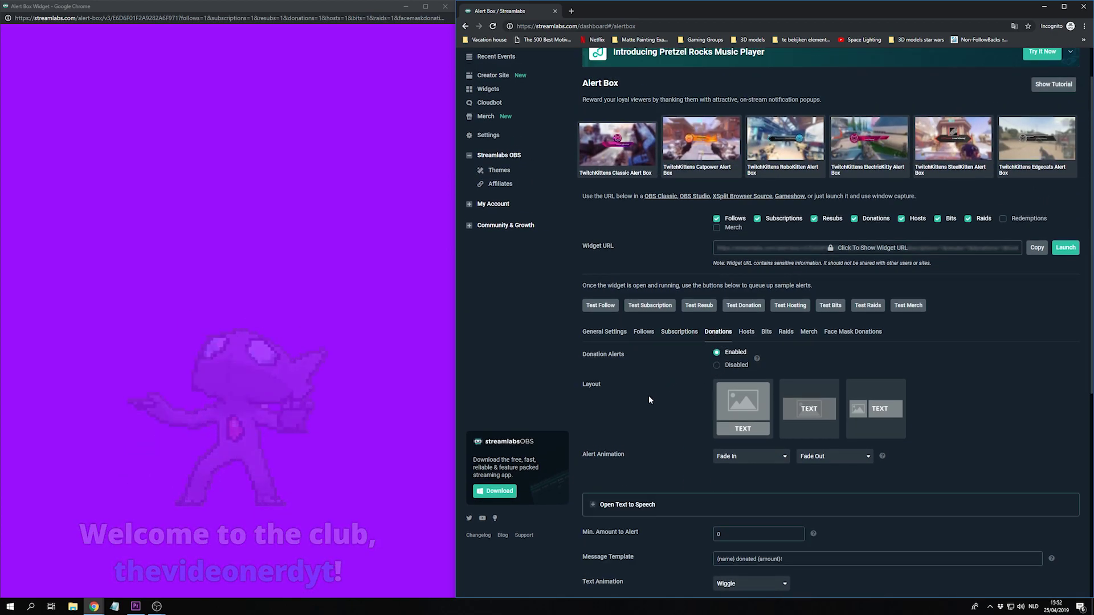
{"action": "scroll", "coordinate": [645, 399], "scroll_direction": "down", "scroll_amount": 3}
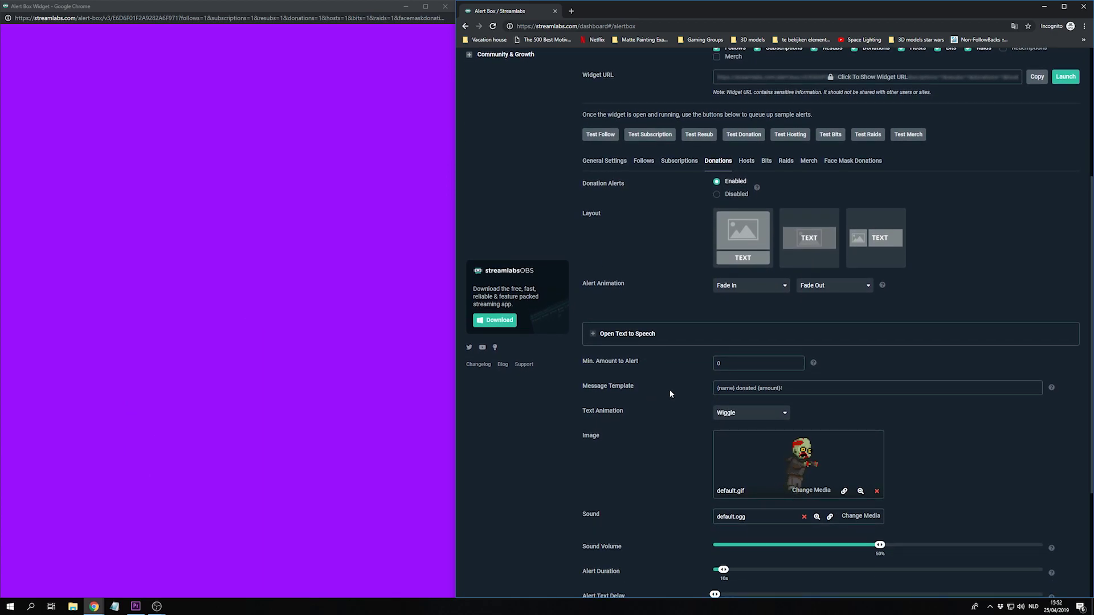
{"action": "scroll", "coordinate": [669, 388], "scroll_direction": "down", "scroll_amount": 1}
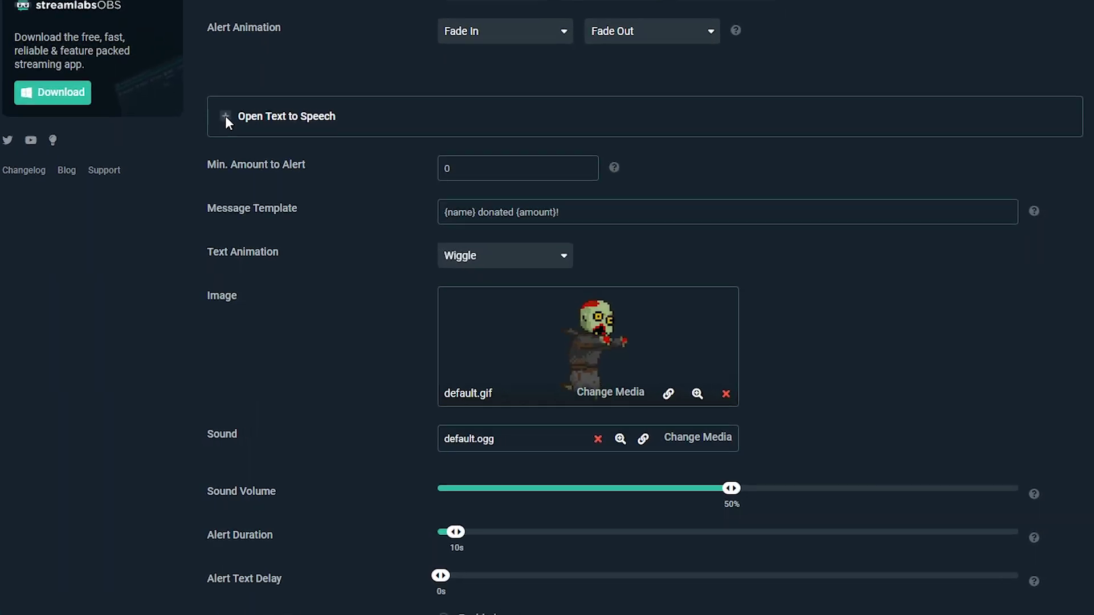
{"action": "left_click", "coordinate": [226, 116]}
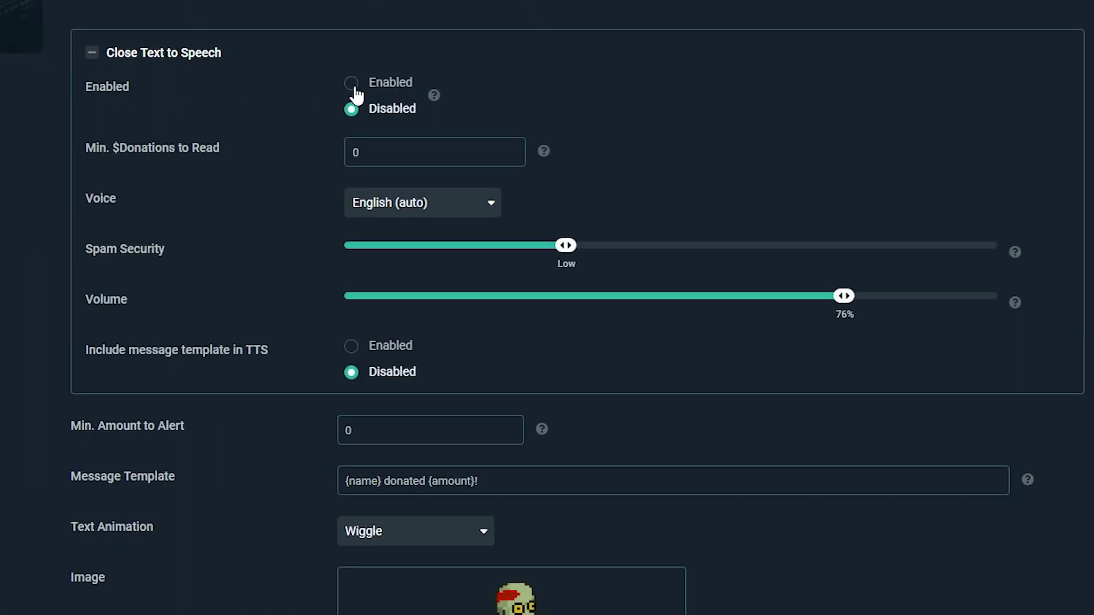
{"action": "left_click", "coordinate": [352, 85]}
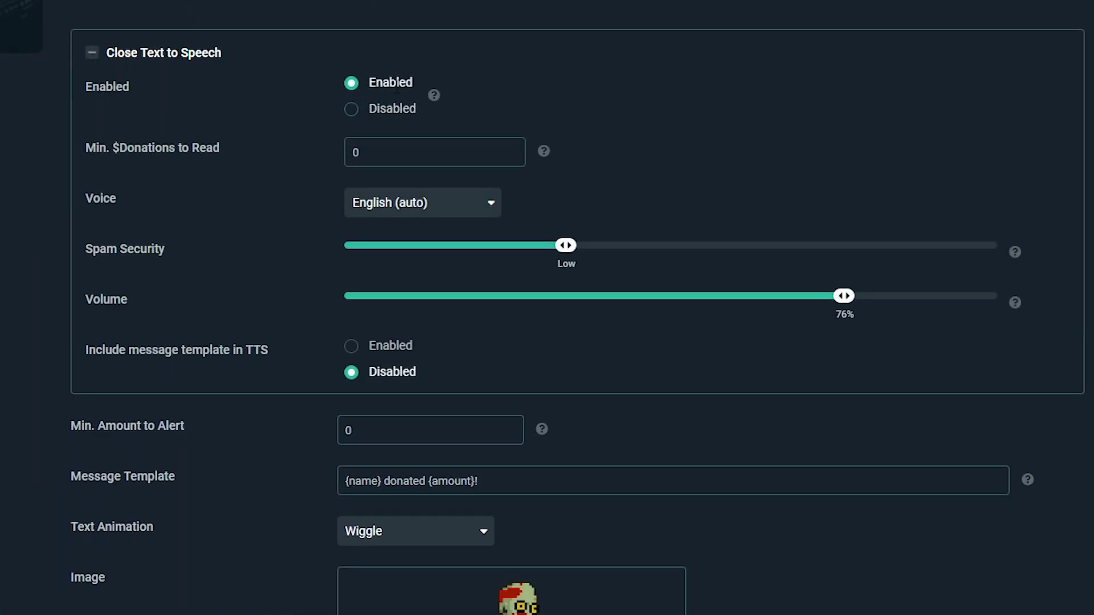
{"action": "key", "text": "Tab"}
{"action": "type", "text": "20"}
{"action": "key", "text": "BackSpace"}
{"action": "key", "text": "BackSpace"}
{"action": "type", "text": "3"}
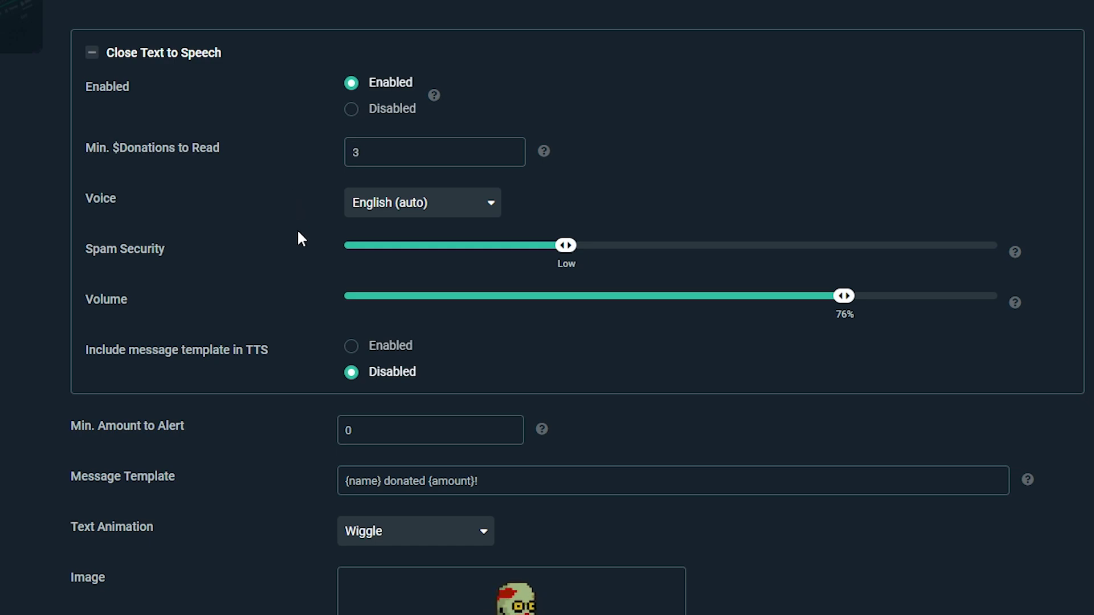
- Review the remaining donation alert settings, from the minimum alert amount down to the alert variations
{"action": "scroll", "coordinate": [294, 245], "scroll_direction": "down", "scroll_amount": 3}
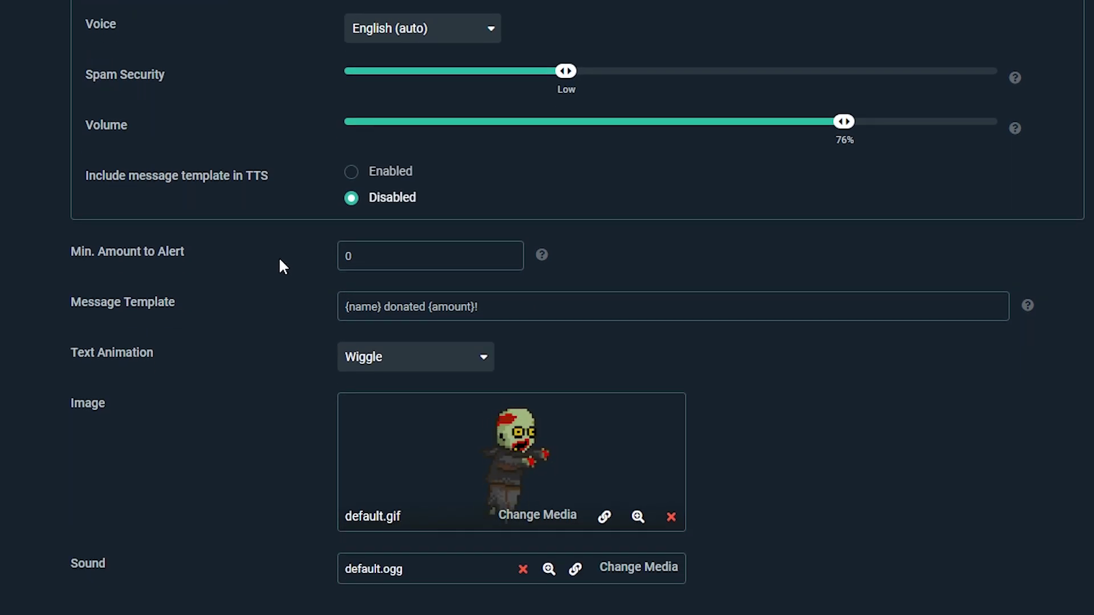
{"action": "scroll", "coordinate": [279, 262], "scroll_direction": "down", "scroll_amount": 7}
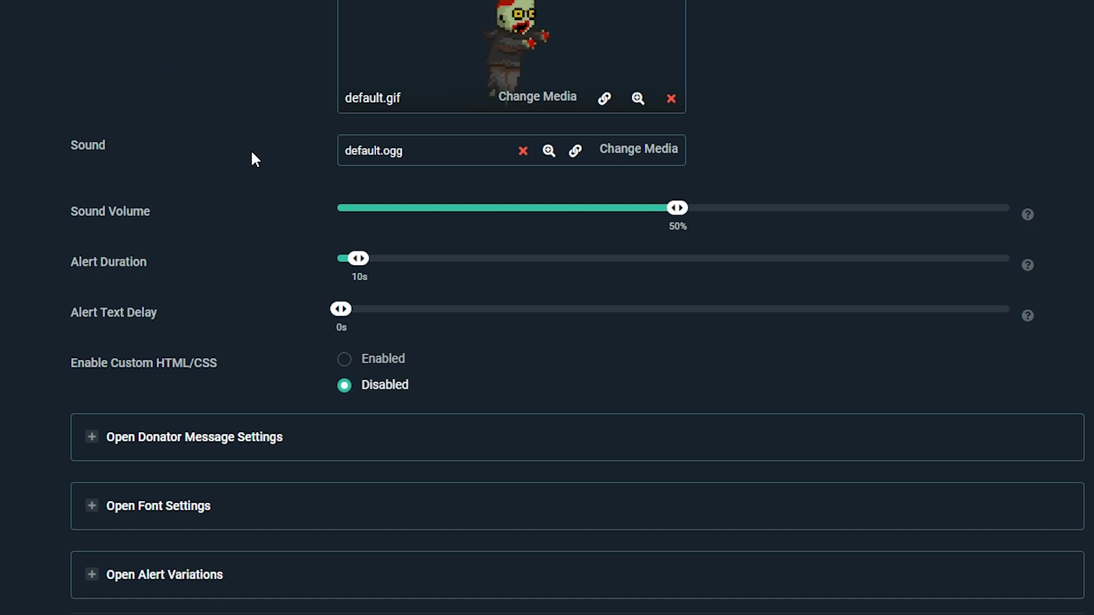
{"action": "scroll", "coordinate": [251, 151], "scroll_direction": "up", "scroll_amount": 10}
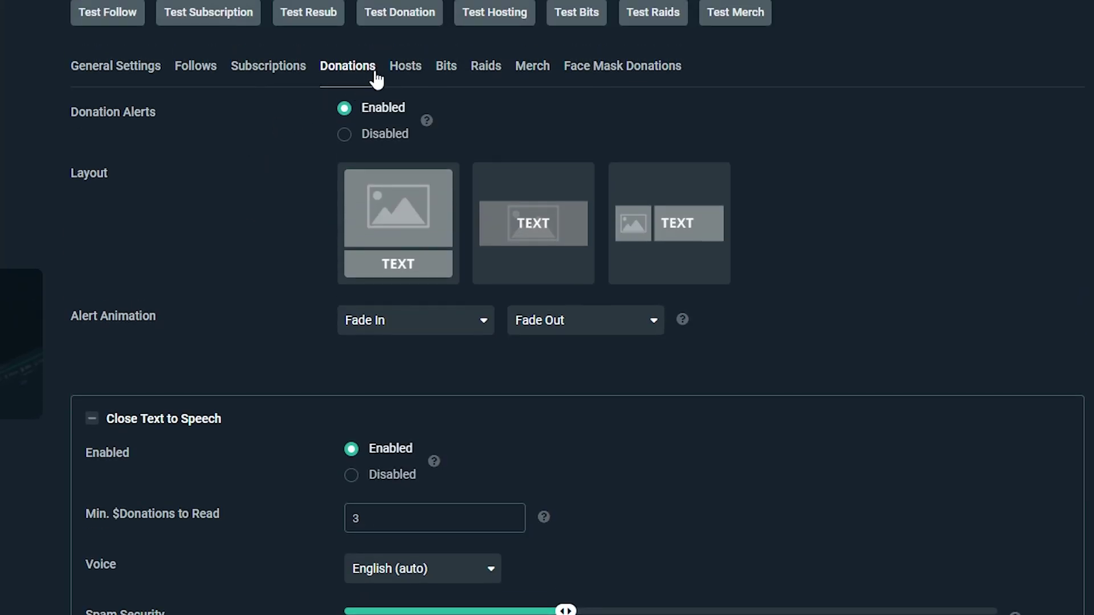
- Examine the host alert settings, especially the viewer minimum and the minimum viewer count for recent events
{"action": "left_click", "coordinate": [414, 69]}
{"action": "scroll", "coordinate": [183, 176], "scroll_direction": "down", "scroll_amount": 6}
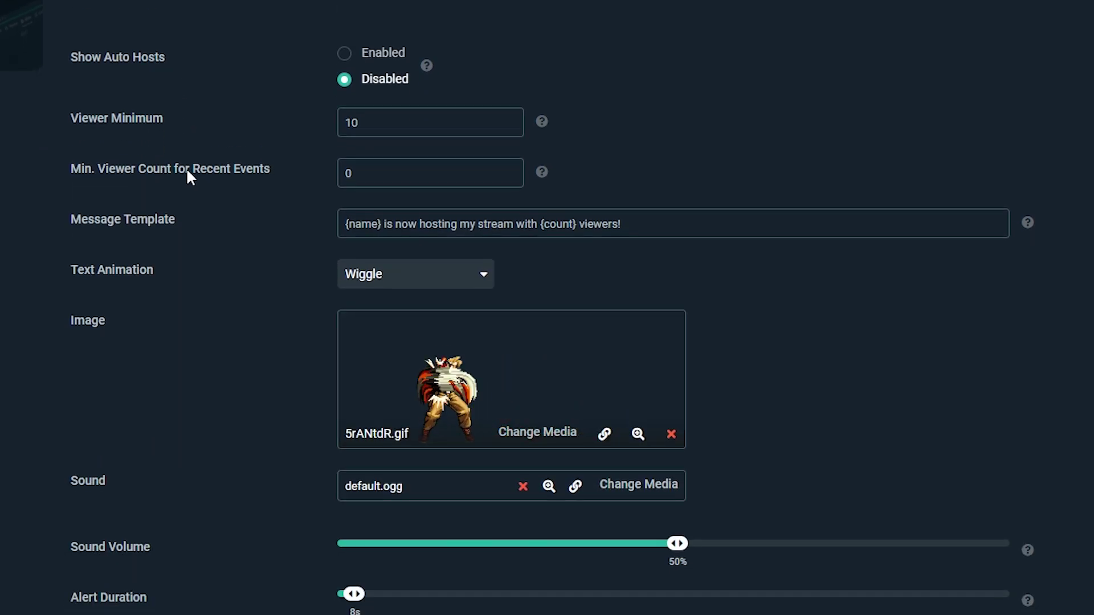
{"action": "left_click_drag", "start_coordinate": [359, 122], "coordinate": [352, 123]}
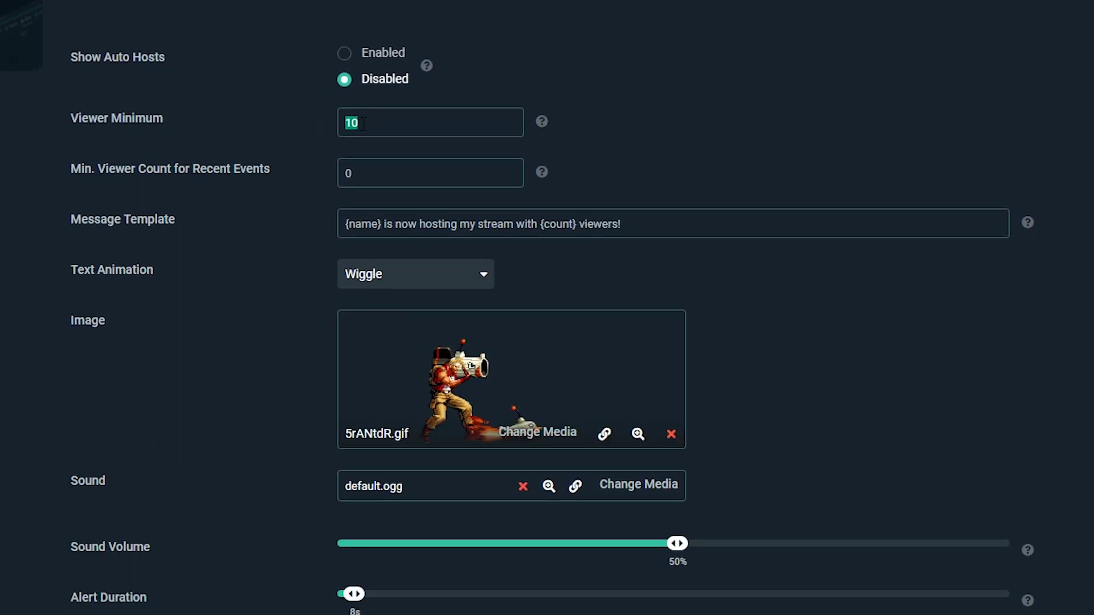
{"action": "left_click", "coordinate": [267, 175]}
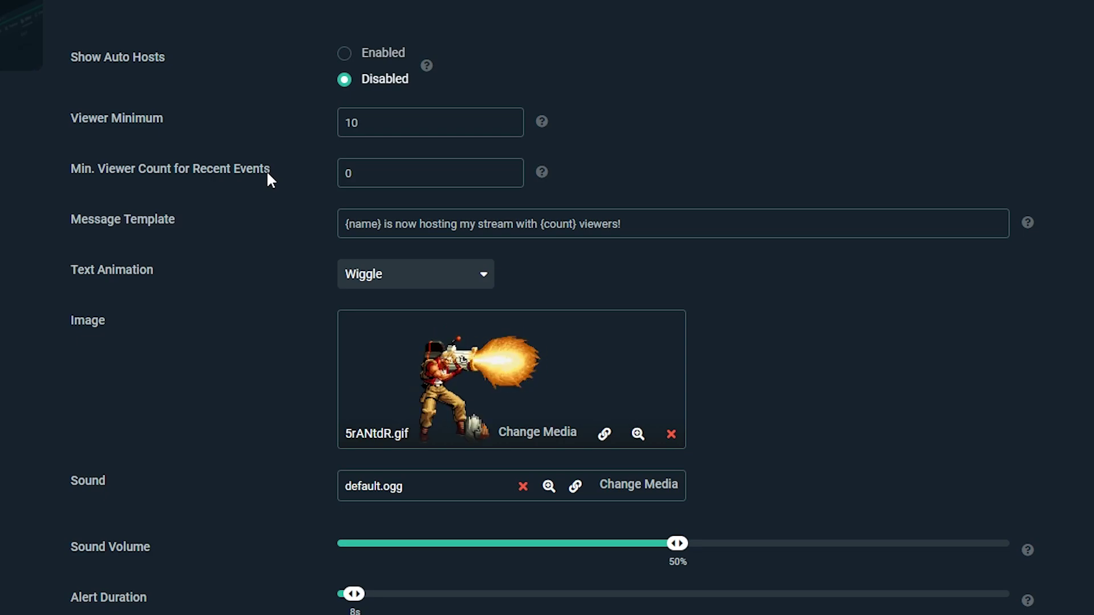
{"action": "scroll", "coordinate": [266, 170], "scroll_direction": "down", "scroll_amount": 2}
{"action": "left_click_drag", "start_coordinate": [359, 86], "coordinate": [318, 87]}
{"action": "left_click", "coordinate": [317, 87]}
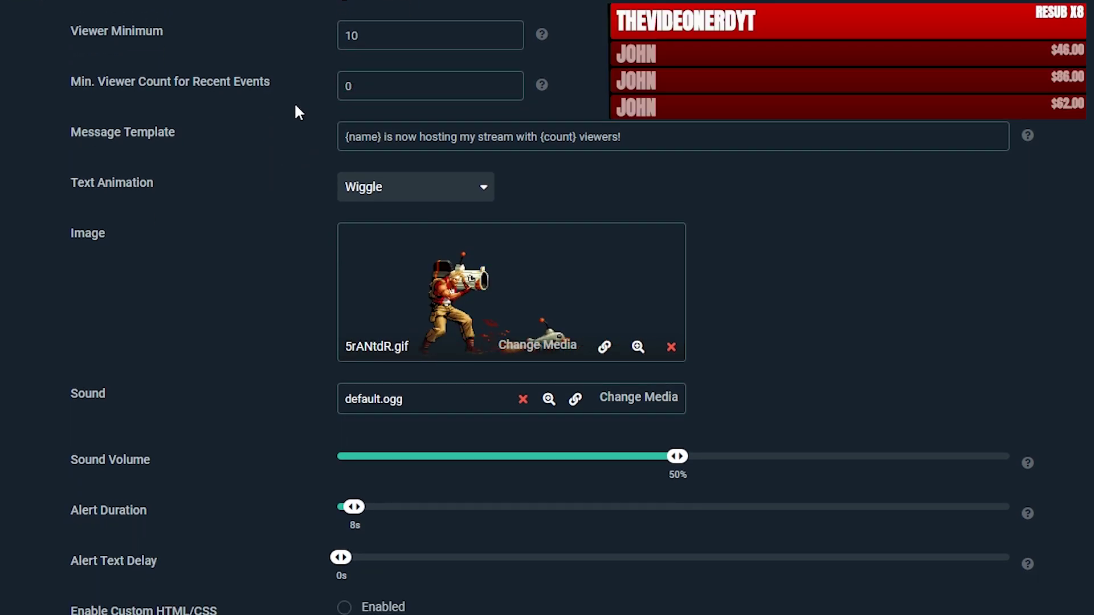
- Examine the bits alert settings, including the text-to-speech options and minimum bits to alert
{"action": "scroll", "coordinate": [281, 122], "scroll_direction": "up", "scroll_amount": 12}
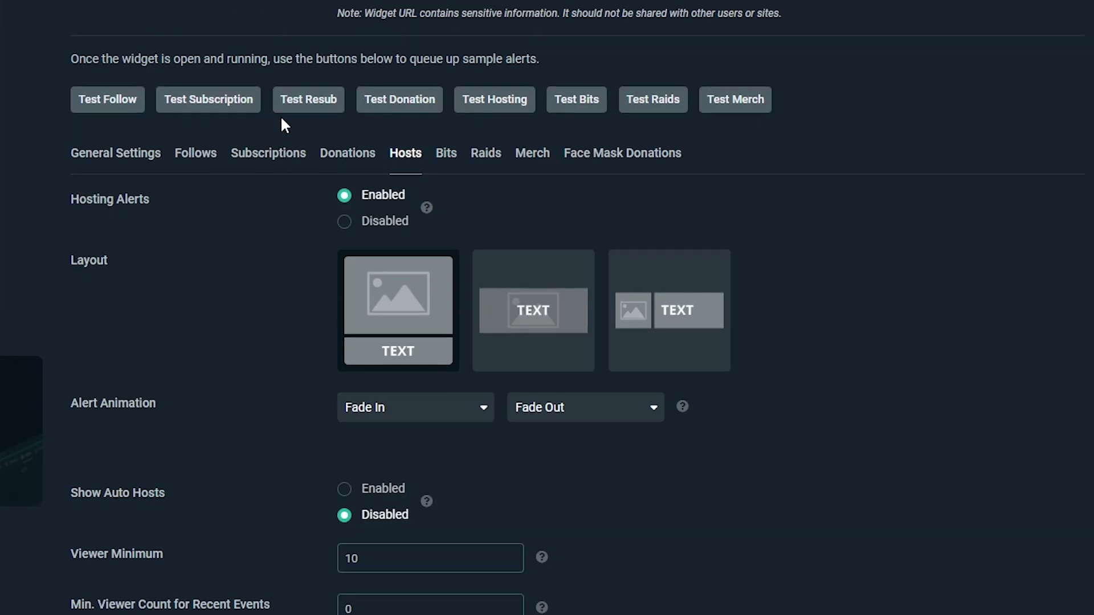
{"action": "left_click", "coordinate": [445, 152]}
{"action": "scroll", "coordinate": [222, 241], "scroll_direction": "down", "scroll_amount": 4}
{"action": "scroll", "coordinate": [228, 251], "scroll_direction": "down", "scroll_amount": 5}
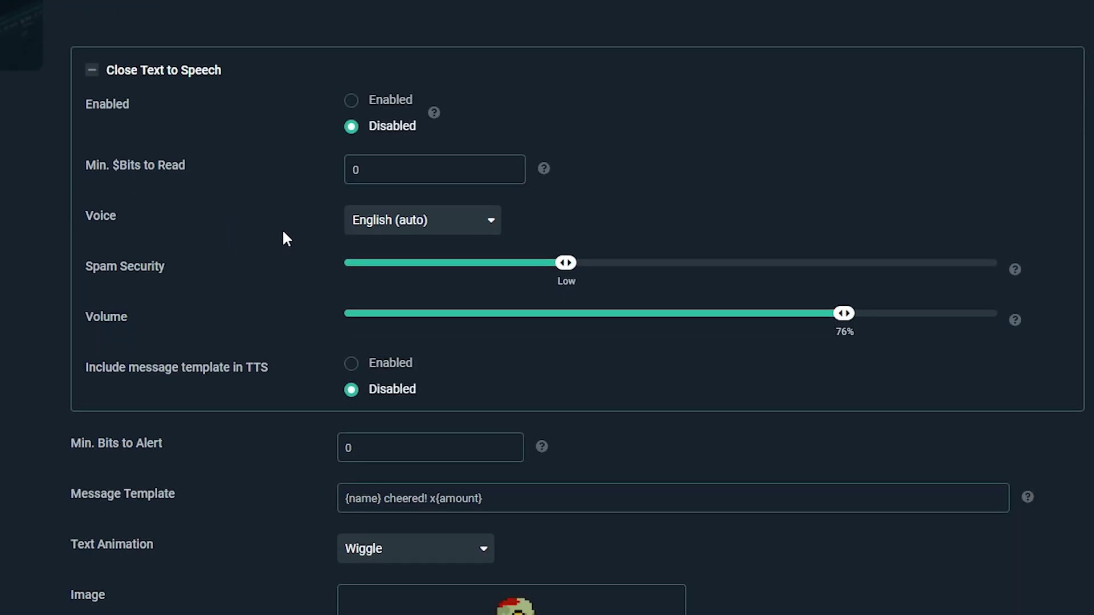
- Review the bits alert's message template, text animation, image and sound settings
{"action": "scroll", "coordinate": [283, 237], "scroll_direction": "down", "scroll_amount": 4}
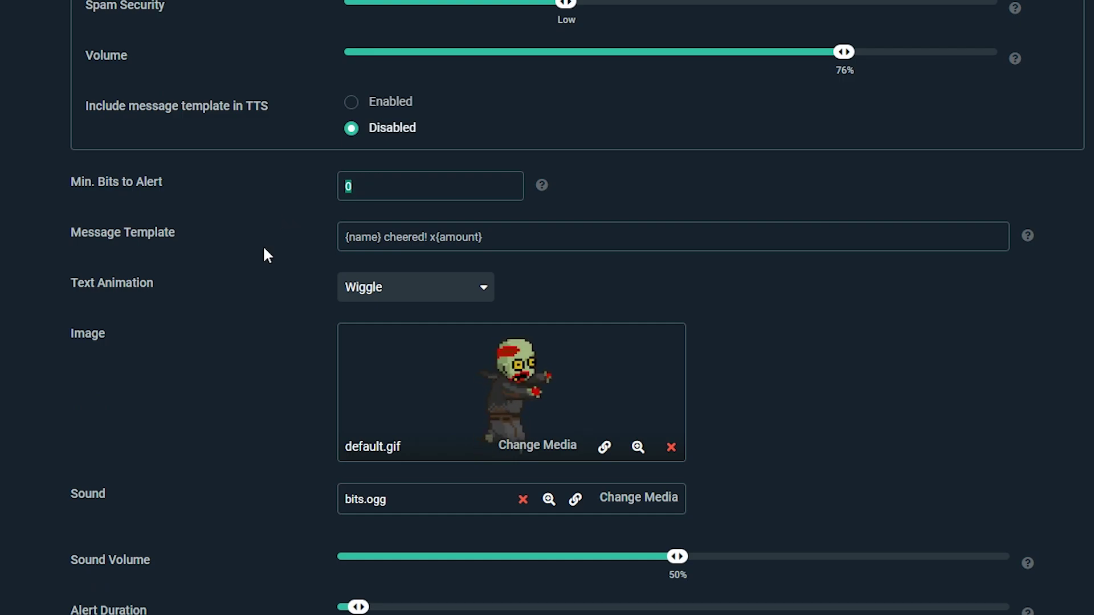
{"action": "scroll", "coordinate": [264, 248], "scroll_direction": "up", "scroll_amount": 8}
{"action": "scroll", "coordinate": [264, 248], "scroll_direction": "up", "scroll_amount": 2}
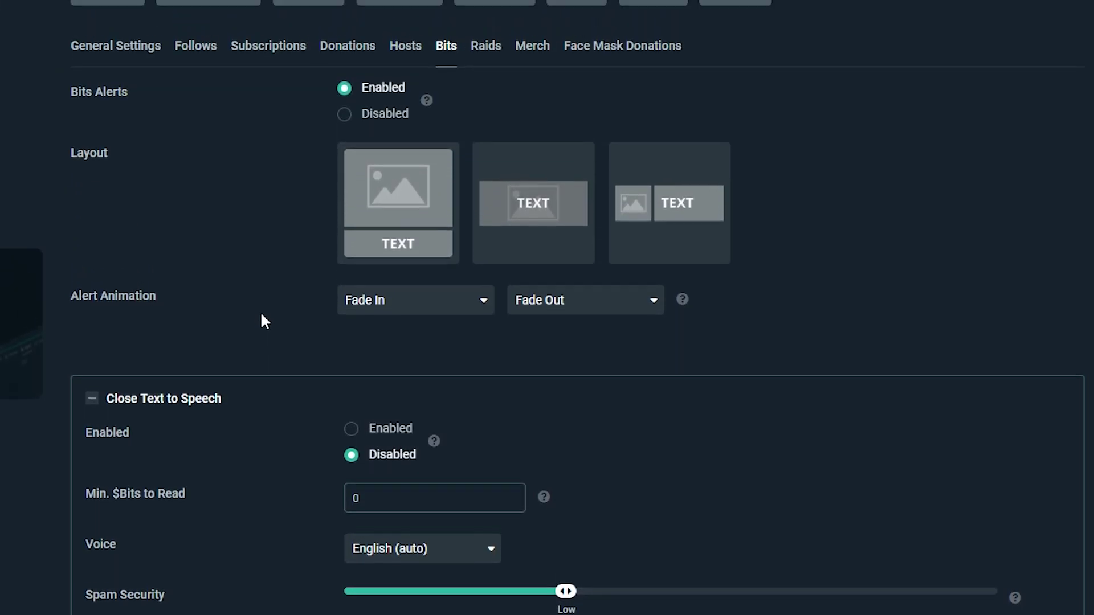
- Enable raid alerts in the Alert Box settings and save the settings
{"action": "left_click", "coordinate": [486, 84]}
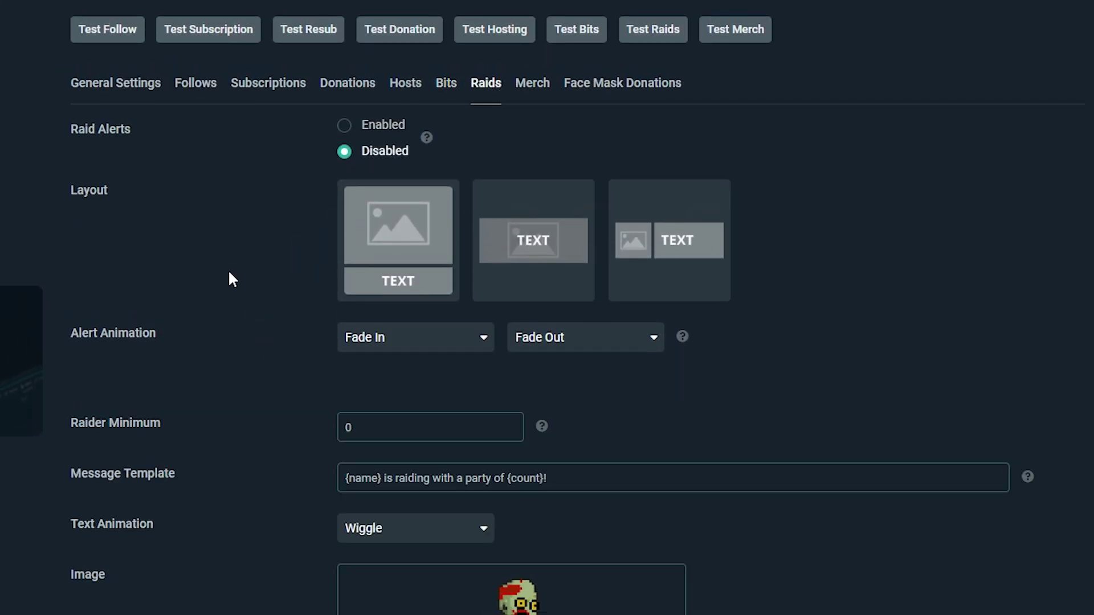
{"action": "scroll", "coordinate": [228, 269], "scroll_direction": "down", "scroll_amount": 4}
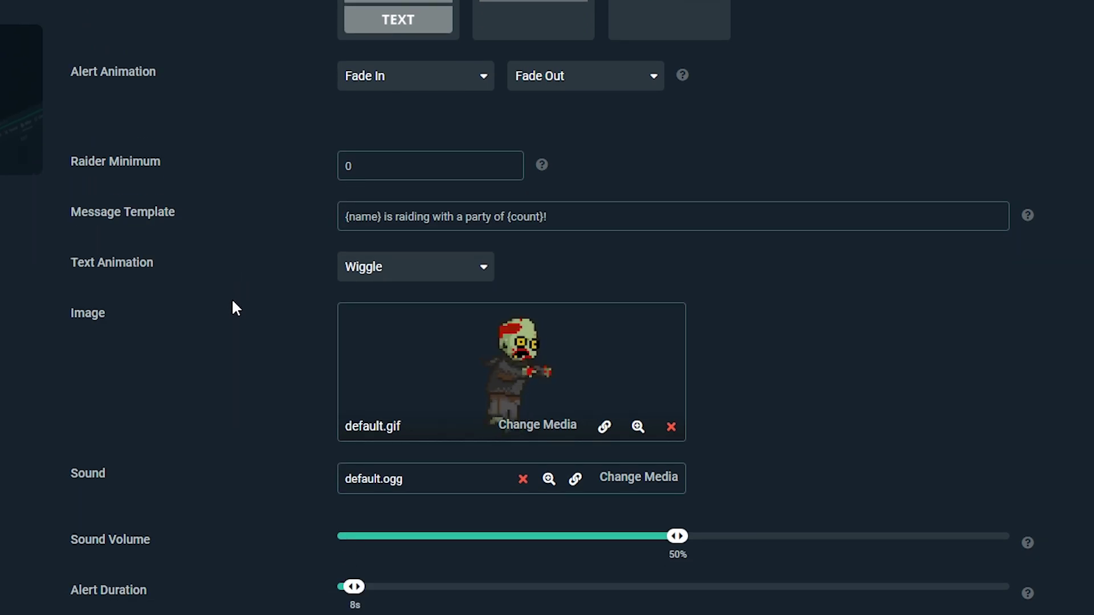
{"action": "left_click", "coordinate": [354, 170]}
{"action": "scroll", "coordinate": [304, 191], "scroll_direction": "up", "scroll_amount": 4}
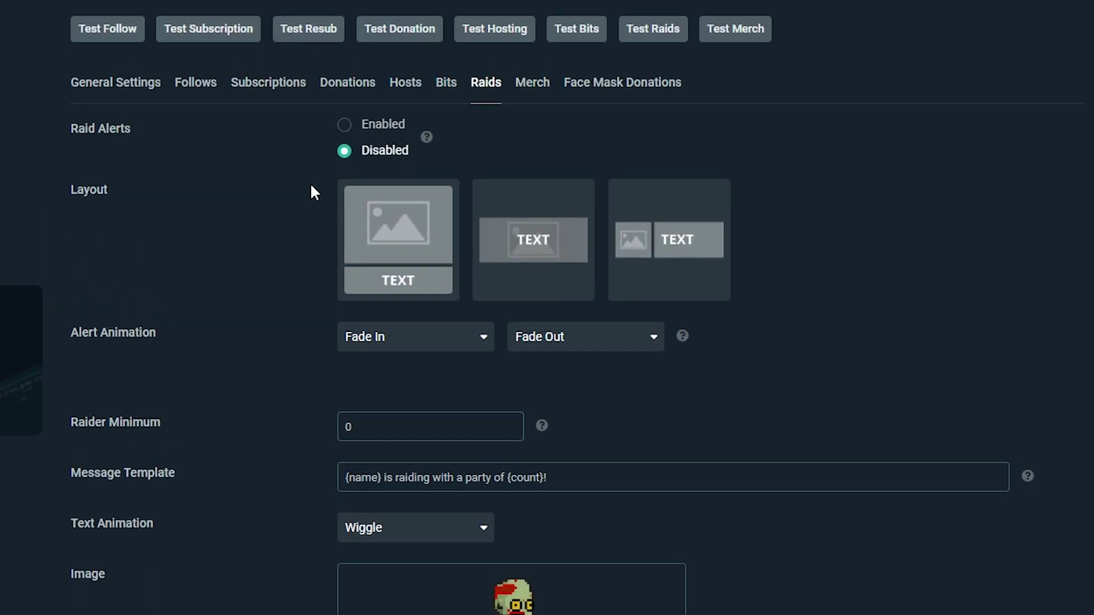
{"action": "left_click", "coordinate": [343, 125]}
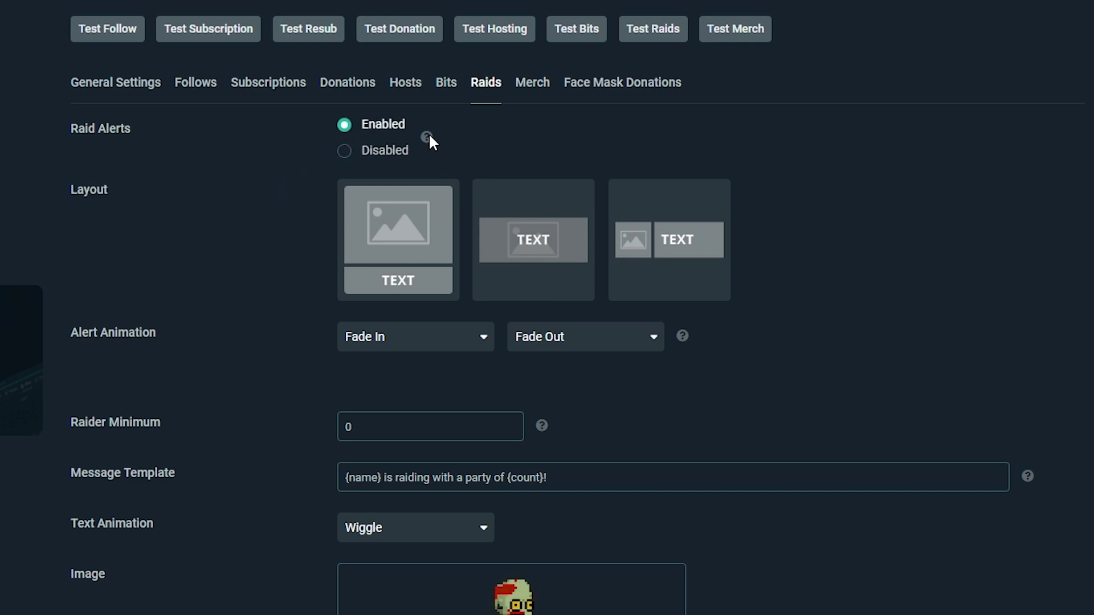
{"action": "mouse_move", "coordinate": [429, 138]}
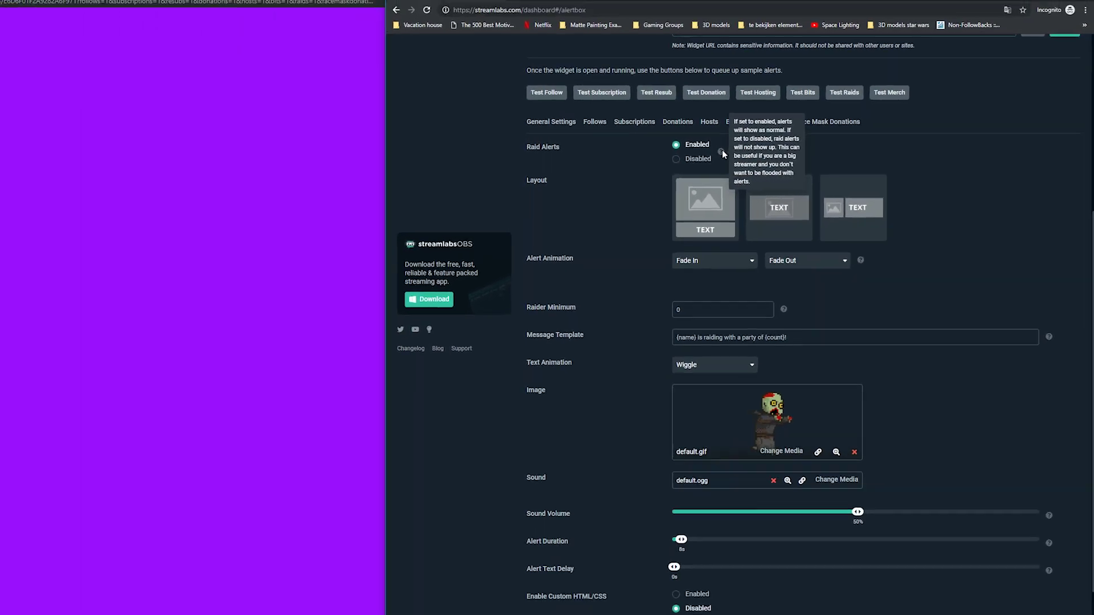
{"action": "scroll", "coordinate": [678, 353], "scroll_direction": "down", "scroll_amount": 2}
{"action": "left_click", "coordinate": [830, 579]}
{"action": "scroll", "coordinate": [816, 456], "scroll_direction": "up", "scroll_amount": 6}
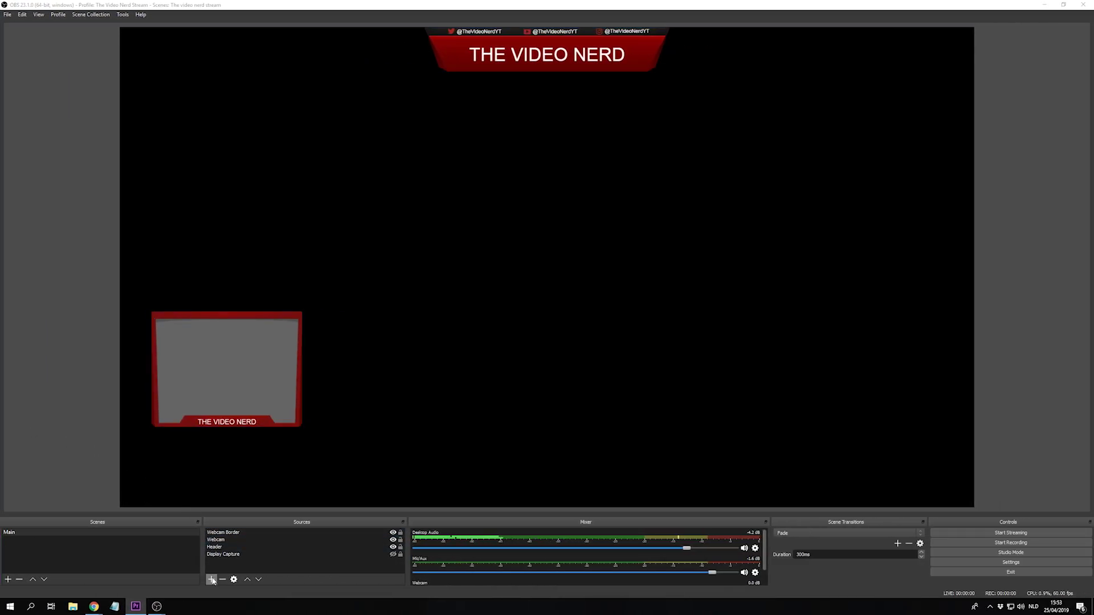
- In OBS, add a browser source named Alerts and paste the copied Alert Box widget URL as its address
{"action": "left_click", "coordinate": [212, 580]}
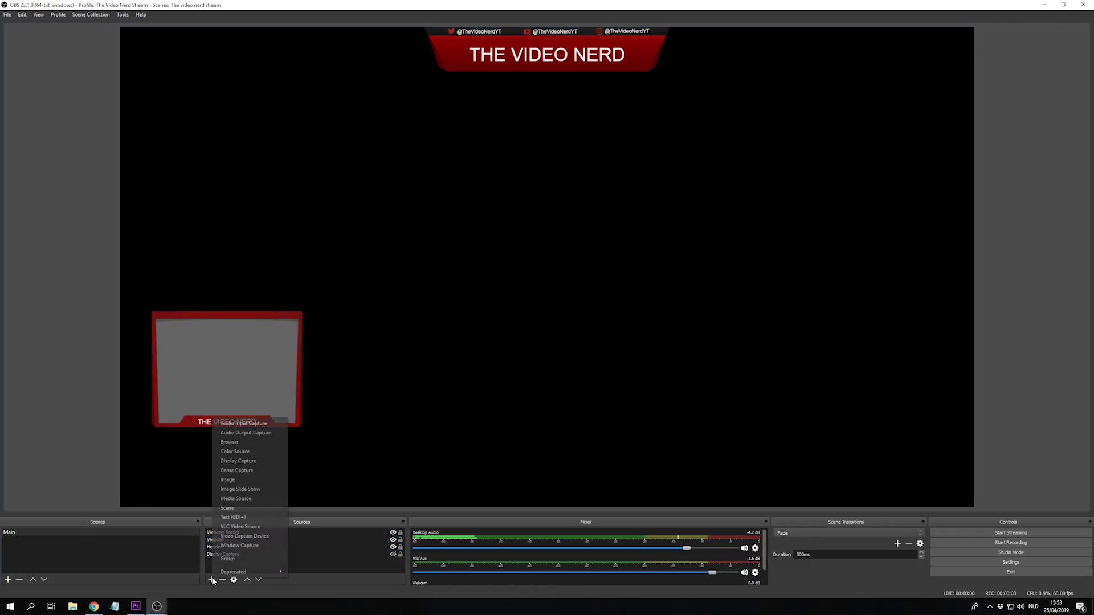
{"action": "left_click", "coordinate": [252, 442]}
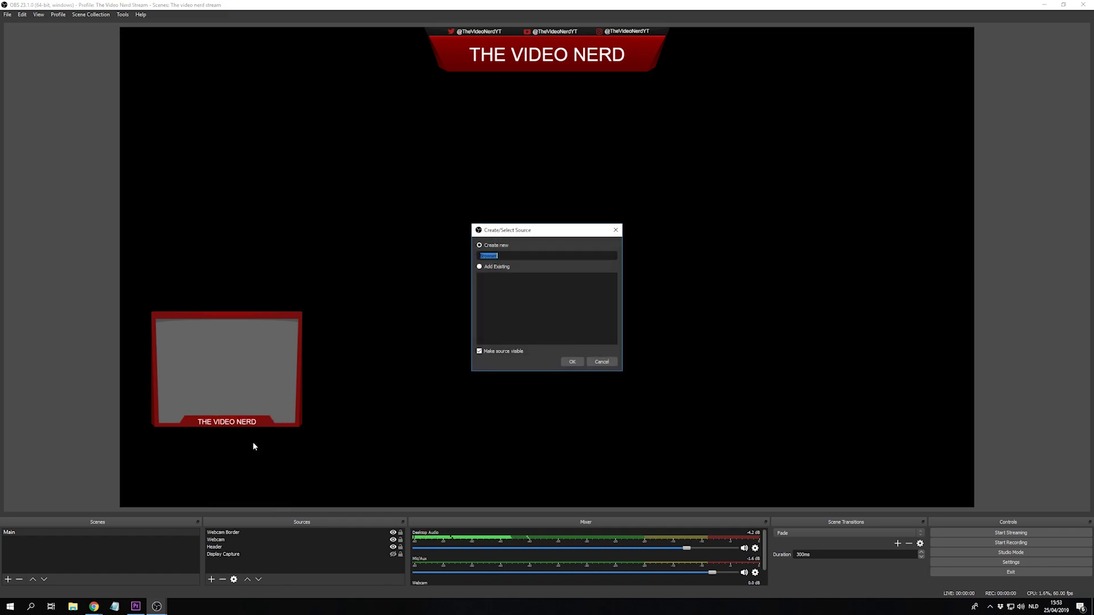
{"action": "left_click", "coordinate": [573, 363]}
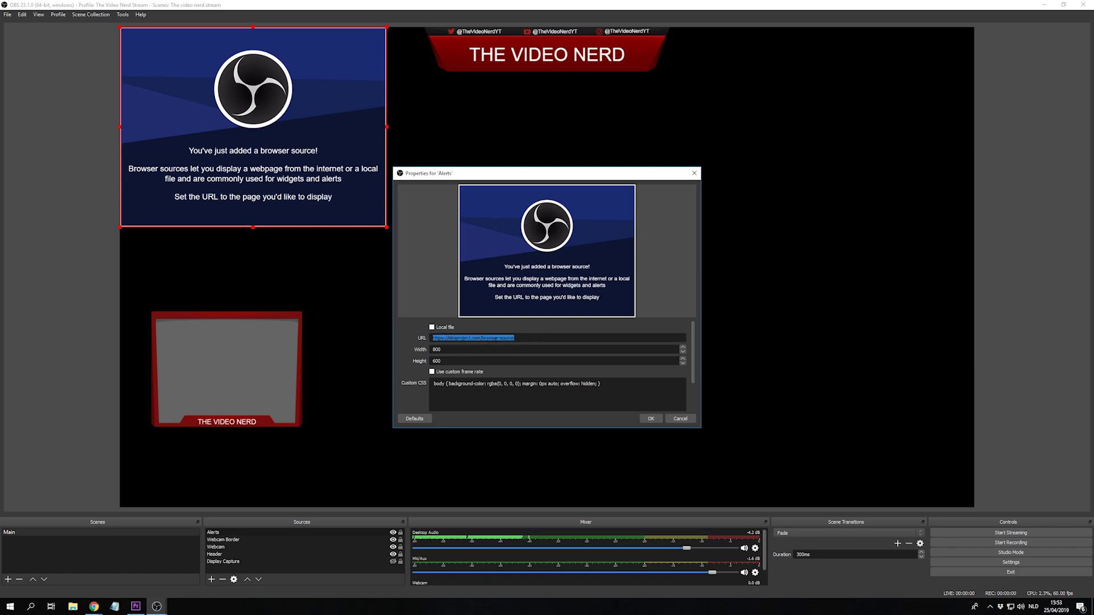
{"action": "key", "text": "ctrl+v"}
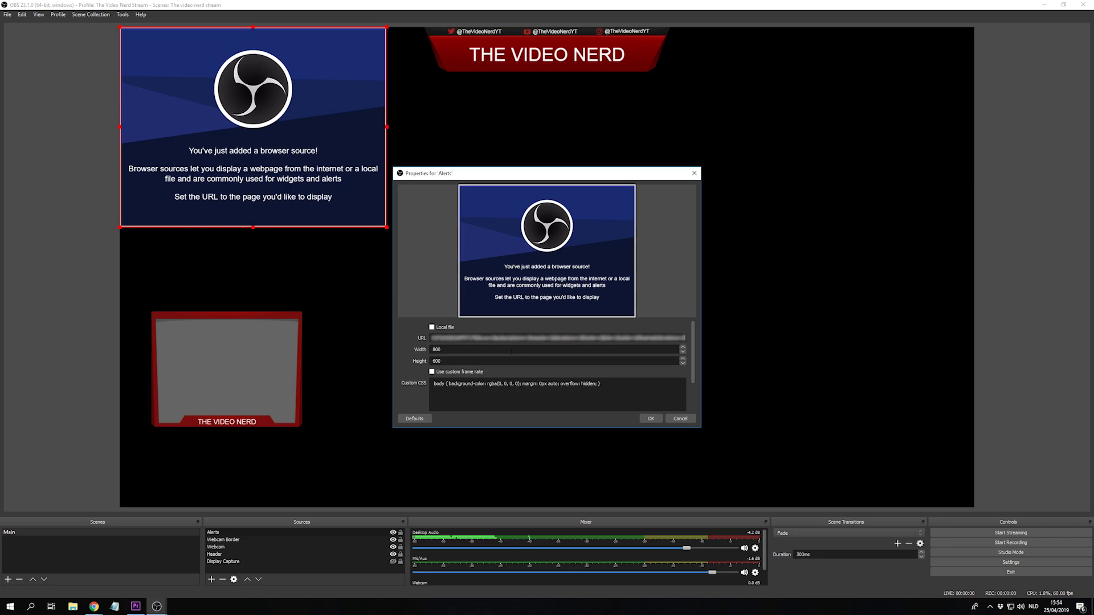
{"action": "left_click", "coordinate": [650, 420]}
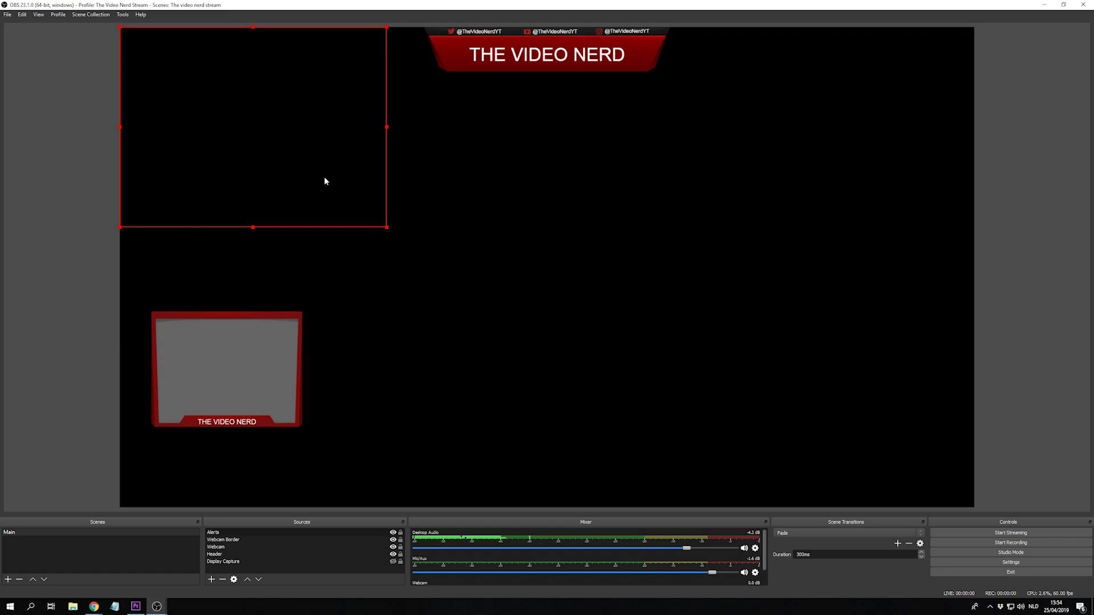
- Centre the Alerts source on the canvas just below the header and adjust the height from its lower edge
{"action": "key", "text": "alt+Tab"}
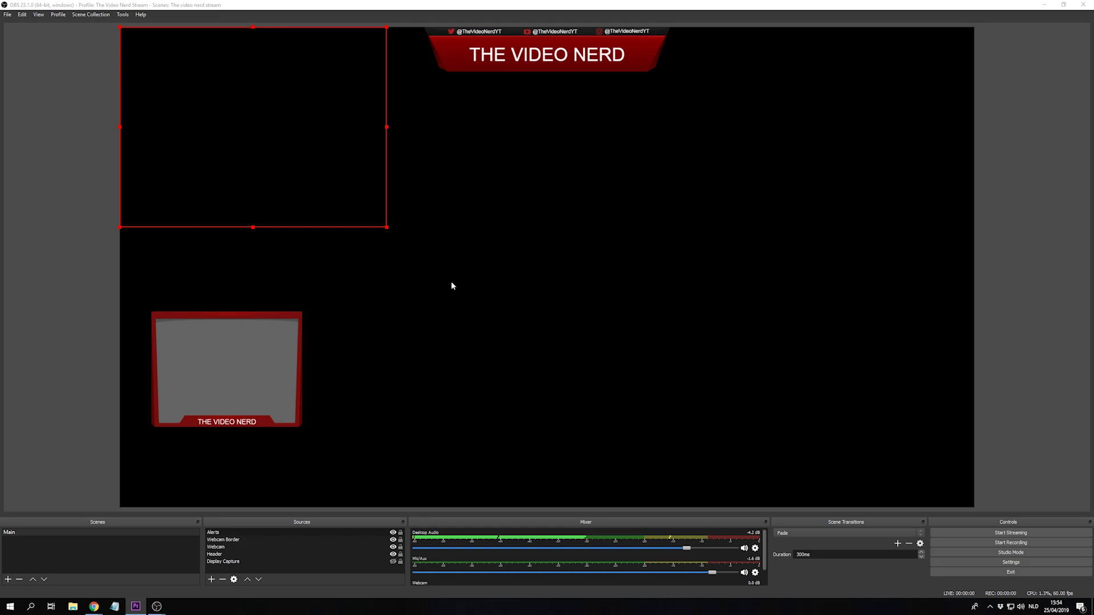
{"action": "left_click_drag", "start_coordinate": [353, 206], "coordinate": [653, 273]}
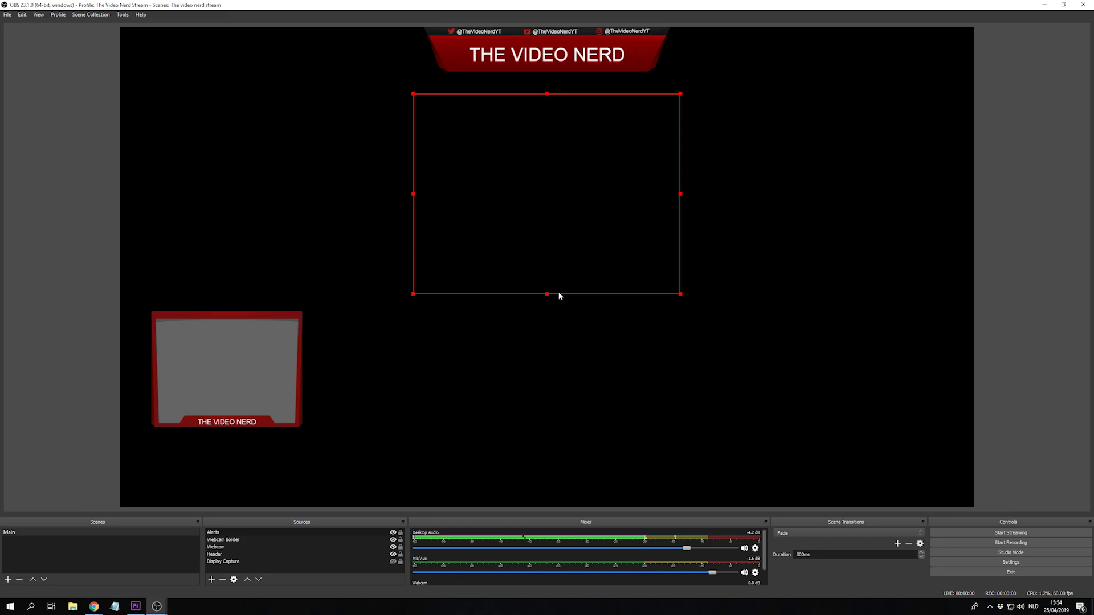
{"action": "left_click_drag", "start_coordinate": [548, 294], "coordinate": [555, 220]}
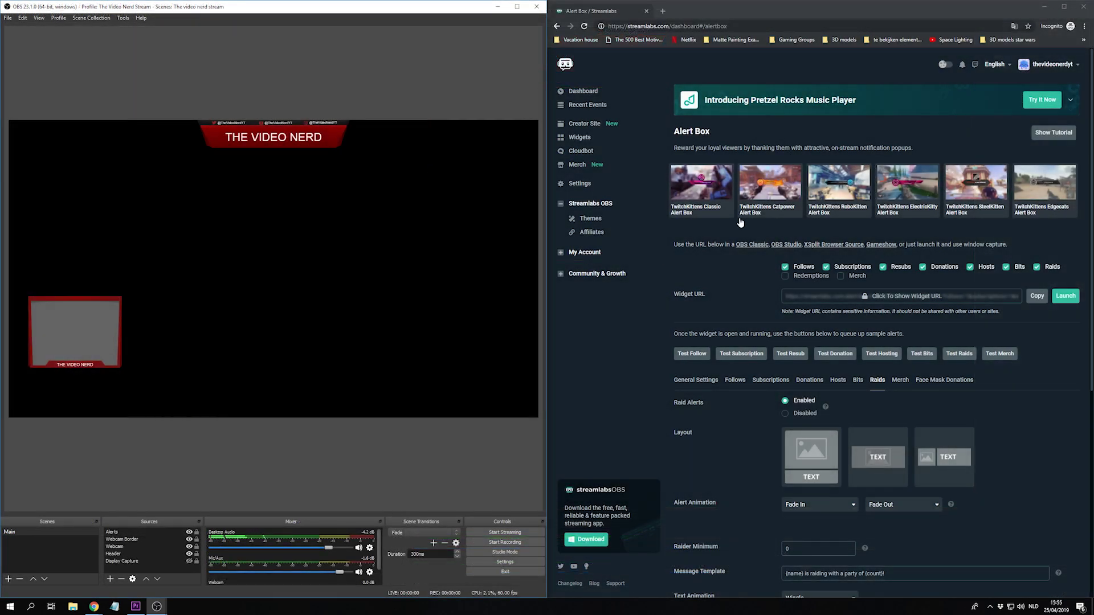
- Send a test follow alert and a test resub alert from the Streamlabs Alert Box page
{"action": "scroll", "coordinate": [720, 276], "scroll_direction": "down", "scroll_amount": 2}
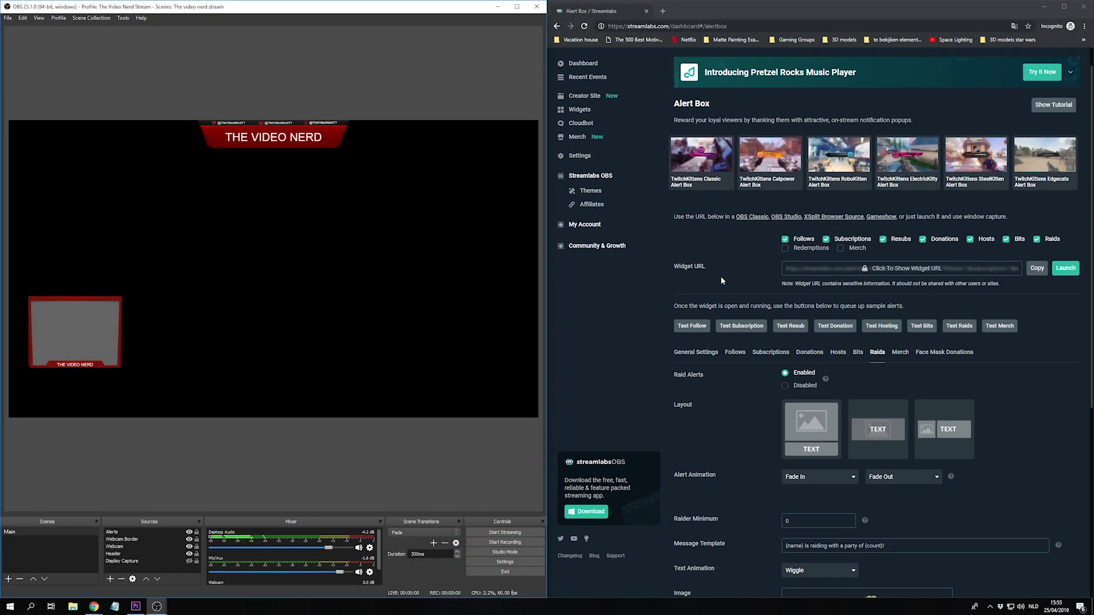
{"action": "left_click", "coordinate": [690, 269]}
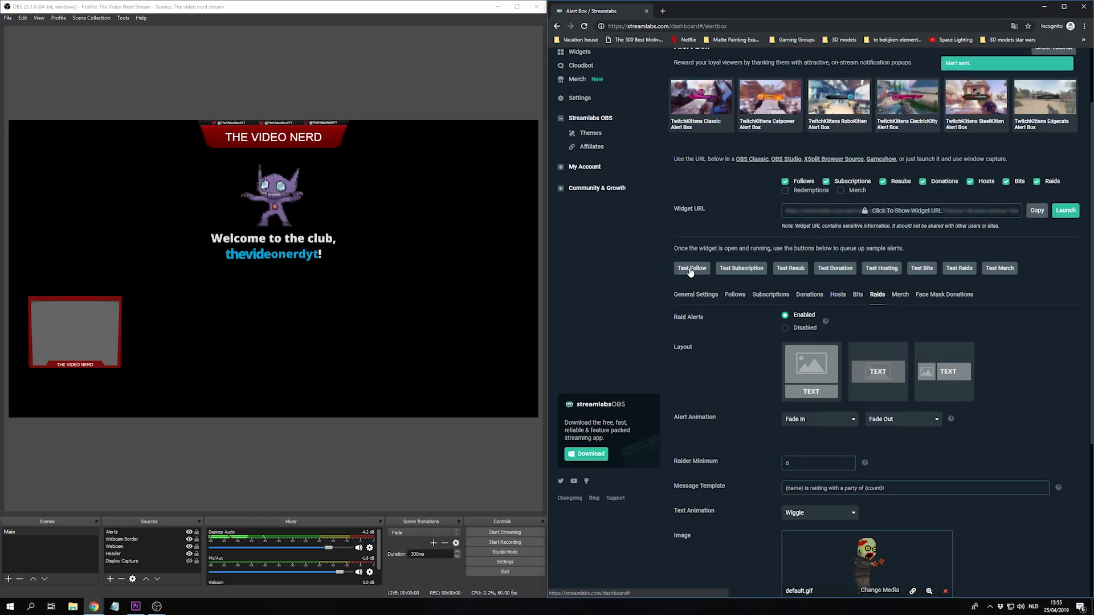
{"action": "left_click", "coordinate": [790, 268]}
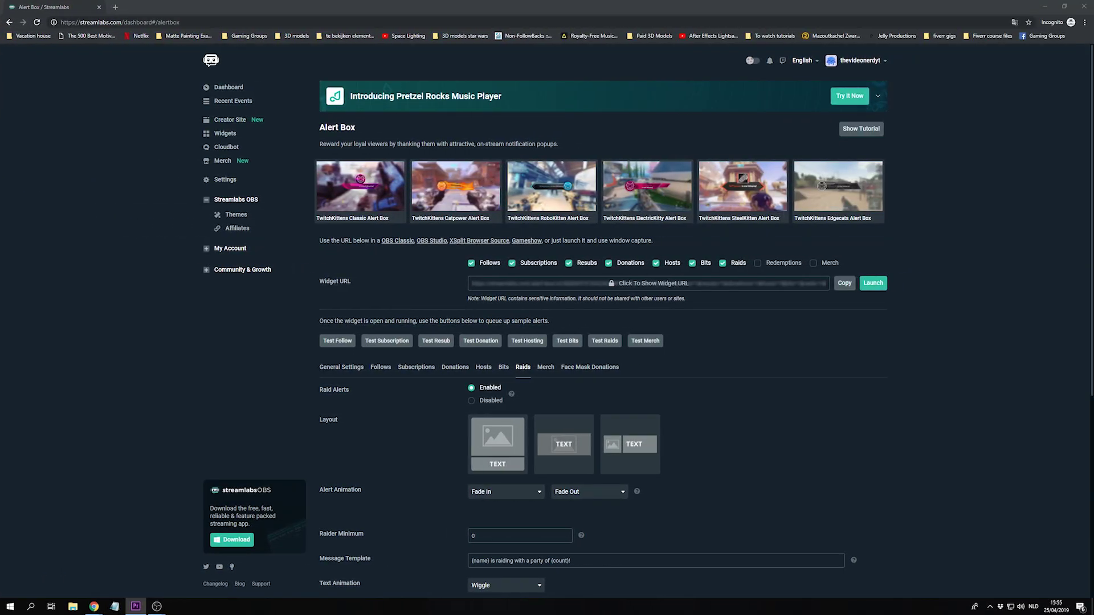
- In the Streamlabs Chat Box widget, set the font size to 24px, lengthen the hide-message delay and save the settings
{"action": "left_click", "coordinate": [227, 135]}
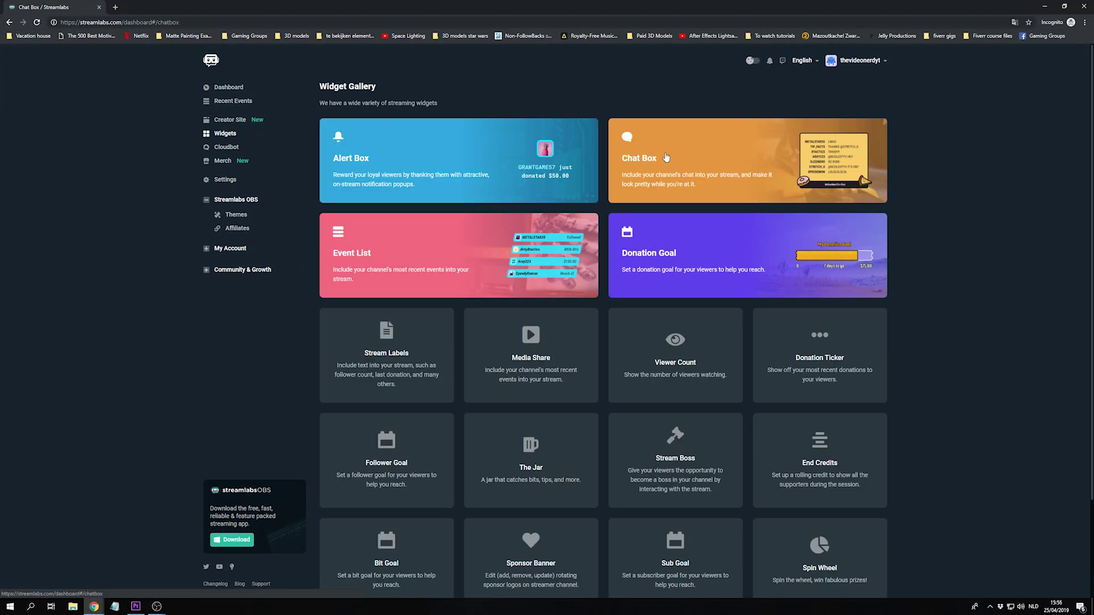
{"action": "left_click", "coordinate": [666, 158]}
{"action": "scroll", "coordinate": [429, 284], "scroll_direction": "down", "scroll_amount": 4}
{"action": "scroll", "coordinate": [474, 324], "scroll_direction": "up", "scroll_amount": 1}
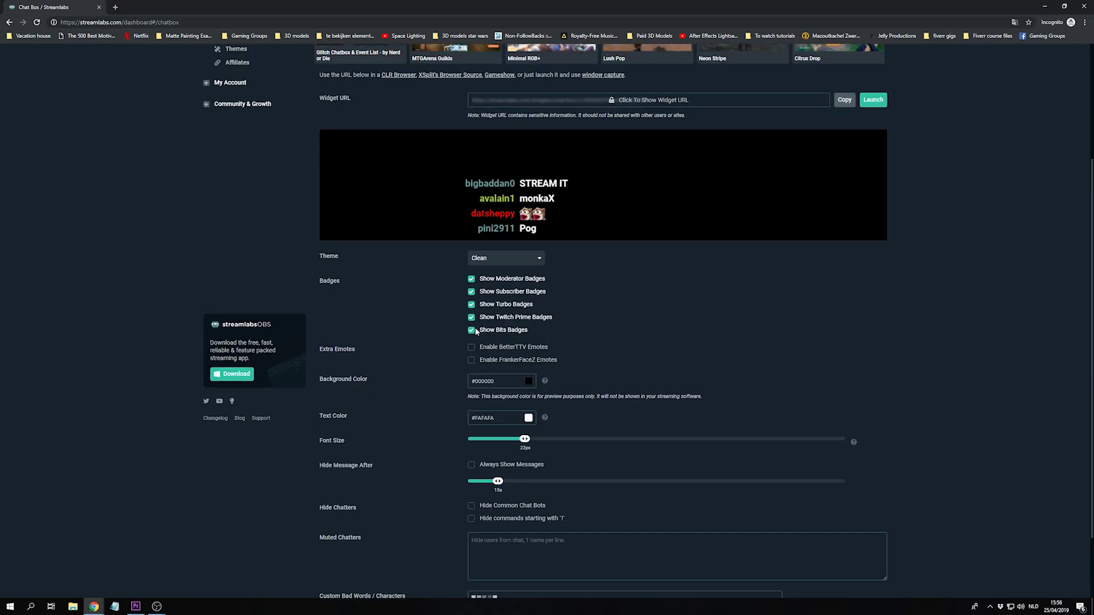
{"action": "scroll", "coordinate": [474, 324], "scroll_direction": "down", "scroll_amount": 2}
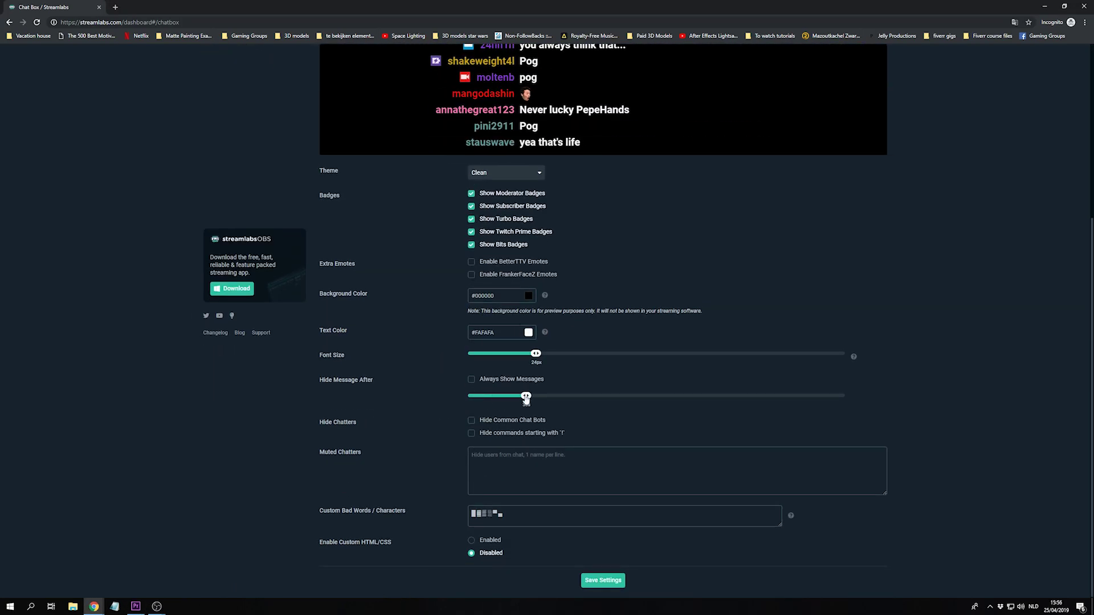
{"action": "left_click", "coordinate": [602, 580]}
{"action": "scroll", "coordinate": [684, 418], "scroll_direction": "up", "scroll_amount": 5}
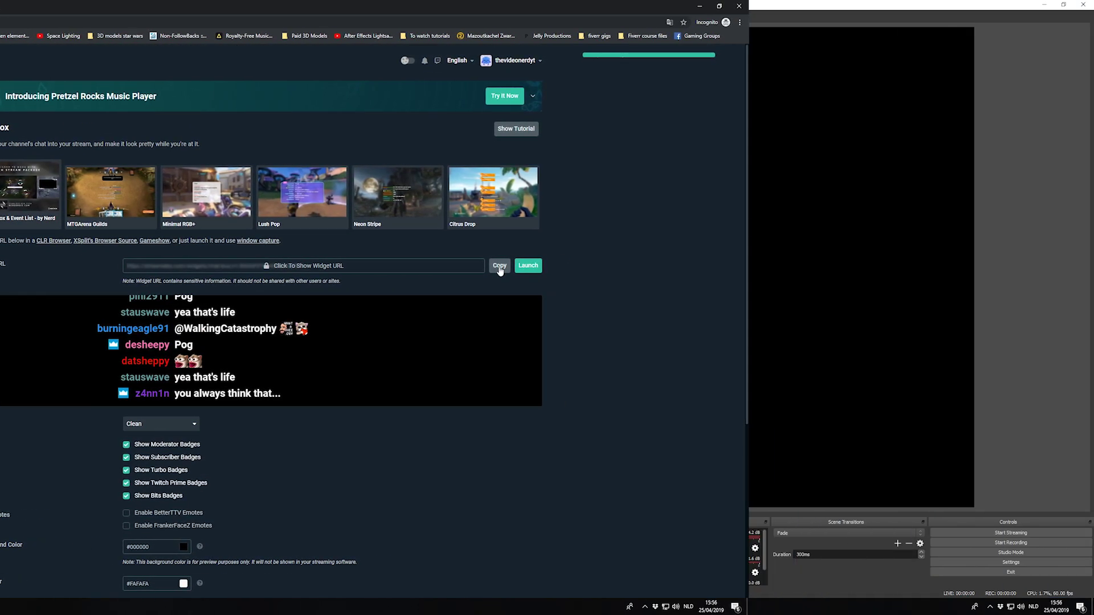
- In OBS, add a browser source named Chatbox using the chat widget URL and place it on the canvas's right side
{"action": "left_click", "coordinate": [208, 579]}
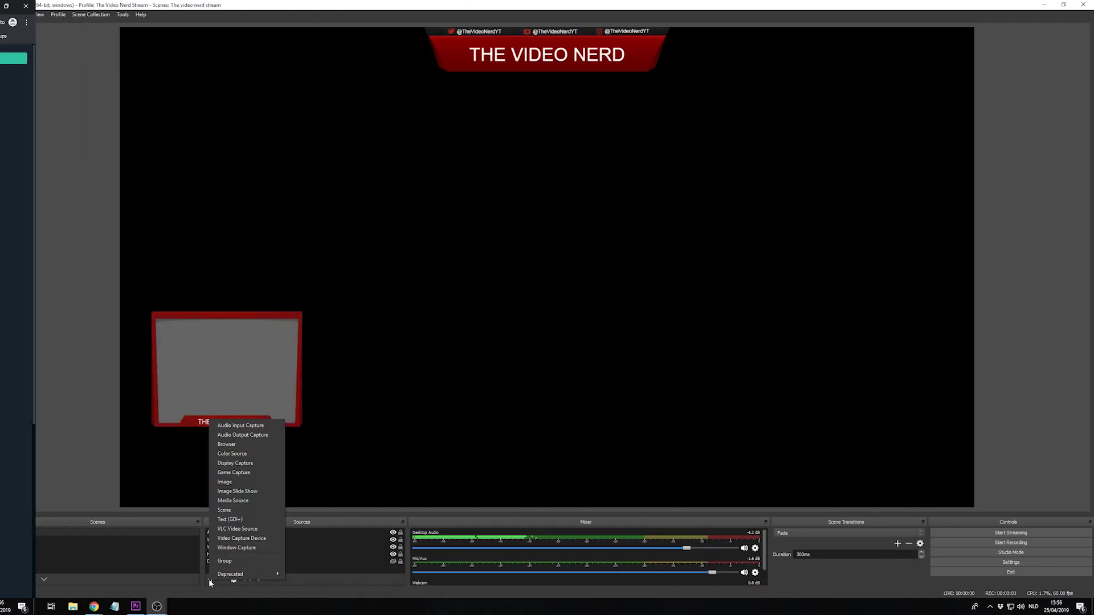
{"action": "left_click", "coordinate": [230, 444]}
{"action": "type", "text": "Chat"}
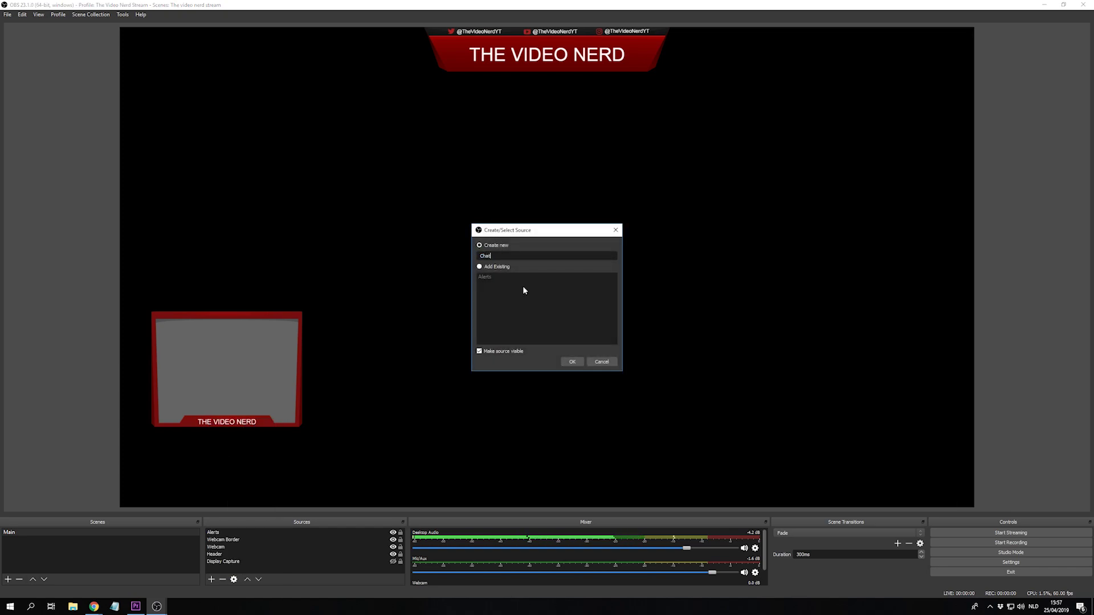
{"action": "left_click", "coordinate": [572, 362]}
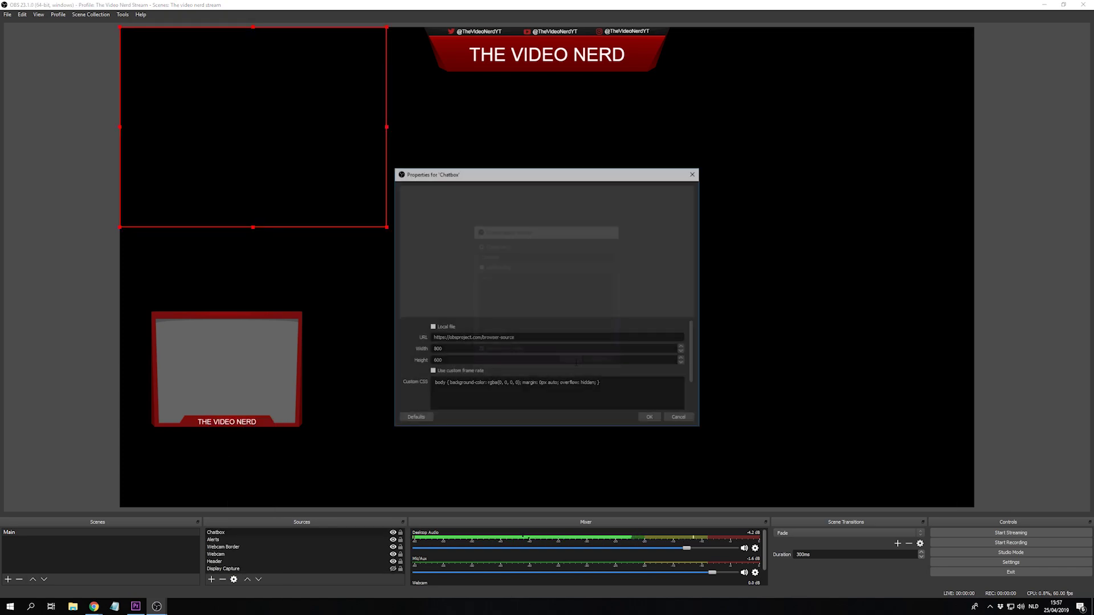
{"action": "left_click", "coordinate": [650, 419]}
{"action": "left_click_drag", "start_coordinate": [241, 124], "coordinate": [737, 291]}
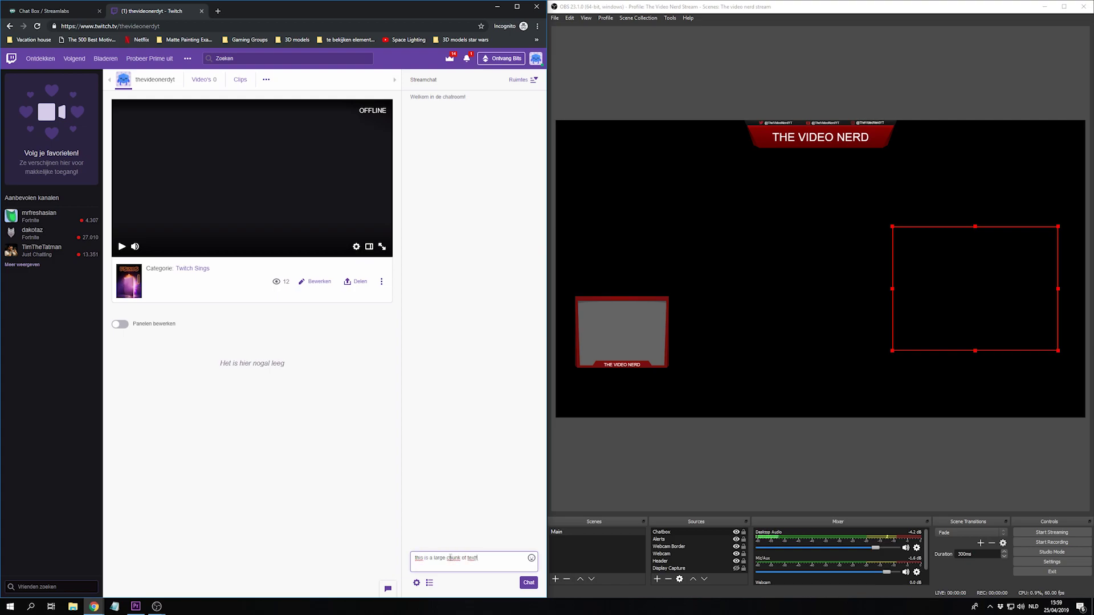
- Send long test messages repeating "this is a large chunk of text" in the Twitch chat and move the Chatbox source slightly lower
{"action": "key", "text": "ctrl+v"}
{"action": "key", "text": "ctrl+v"}
{"action": "key", "text": "ctrl+a"}
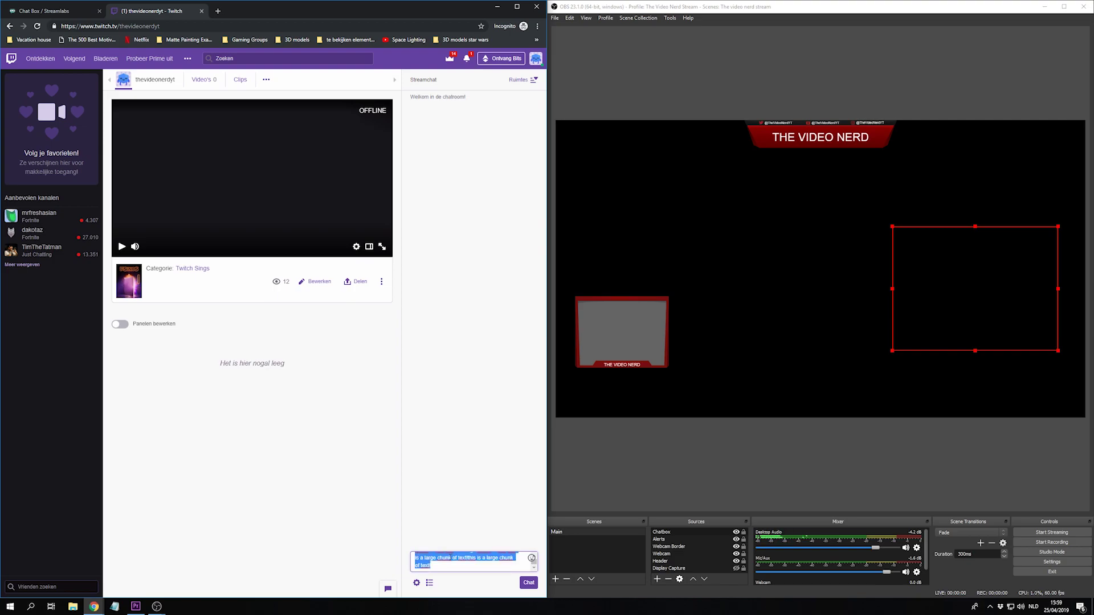
{"action": "key", "text": "Return"}
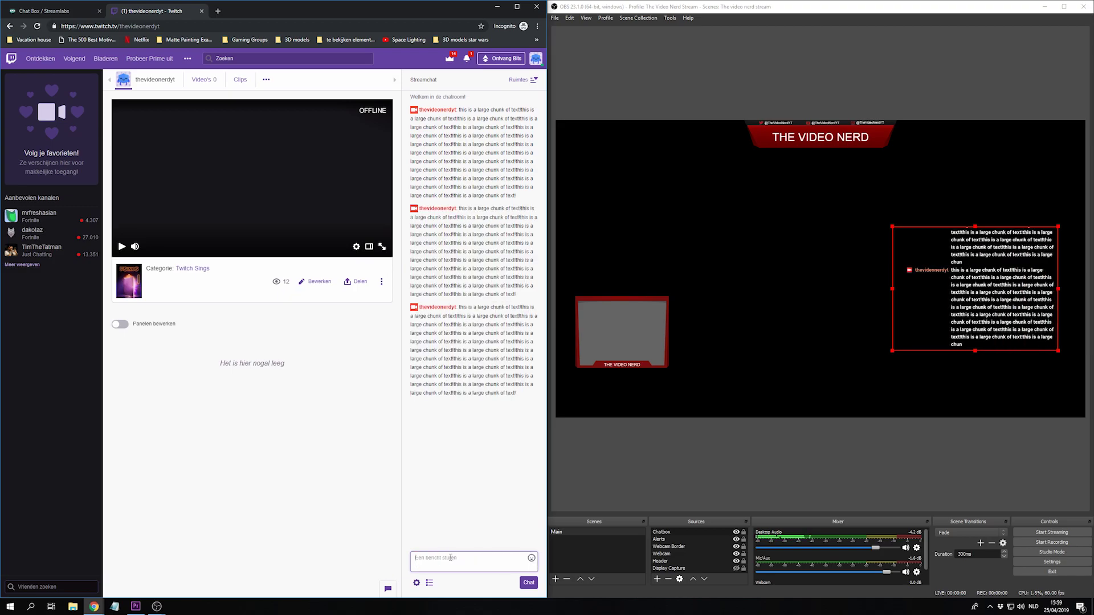
{"action": "left_click_drag", "start_coordinate": [989, 295], "coordinate": [1008, 356]}
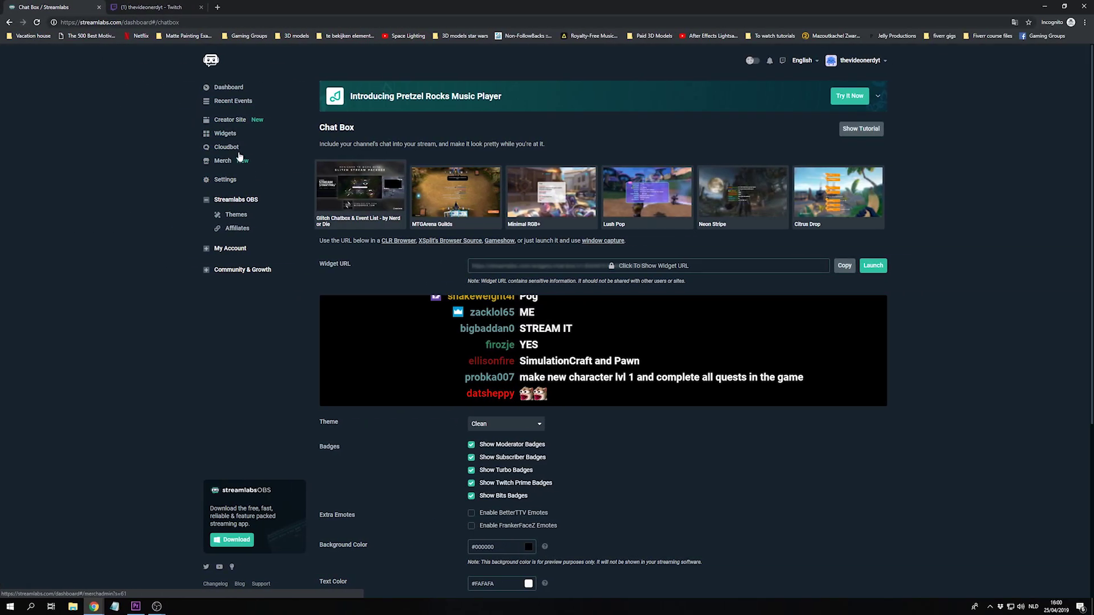
- Open the Streamlabs Event List widget and review its themes, enabled events, minimums, font and animation settings
{"action": "left_click", "coordinate": [225, 134]}
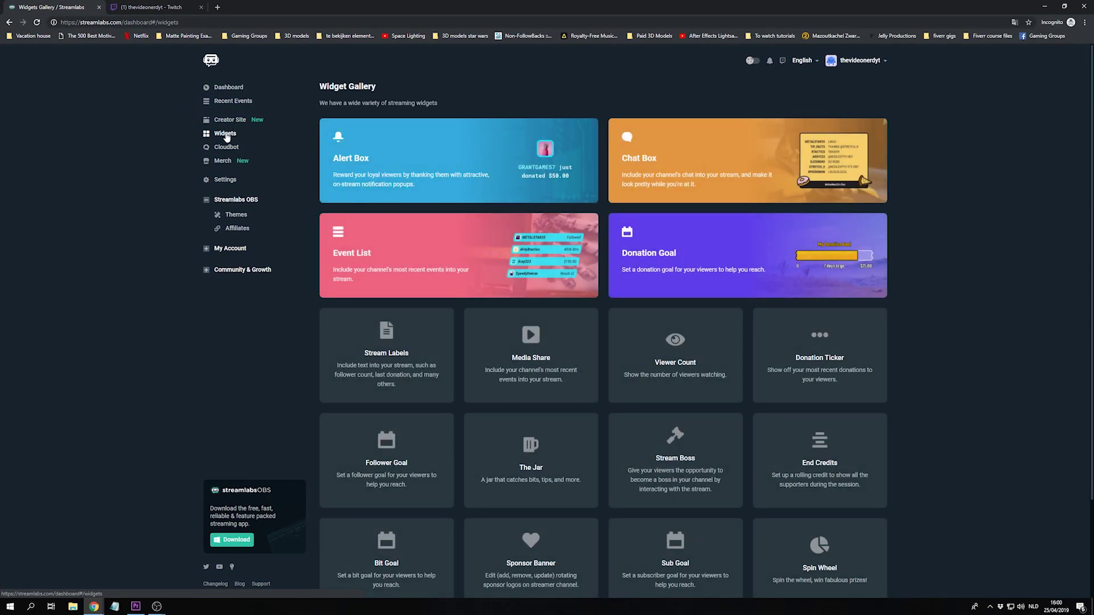
{"action": "left_click", "coordinate": [351, 223]}
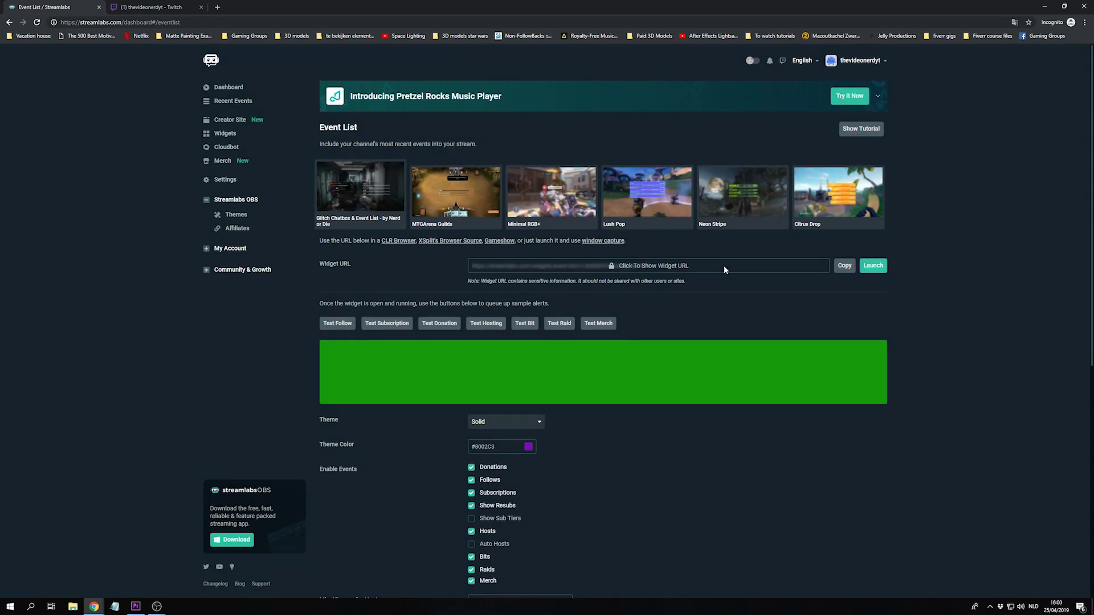
{"action": "scroll", "coordinate": [461, 336], "scroll_direction": "down", "scroll_amount": 3}
{"action": "left_click", "coordinate": [490, 258]}
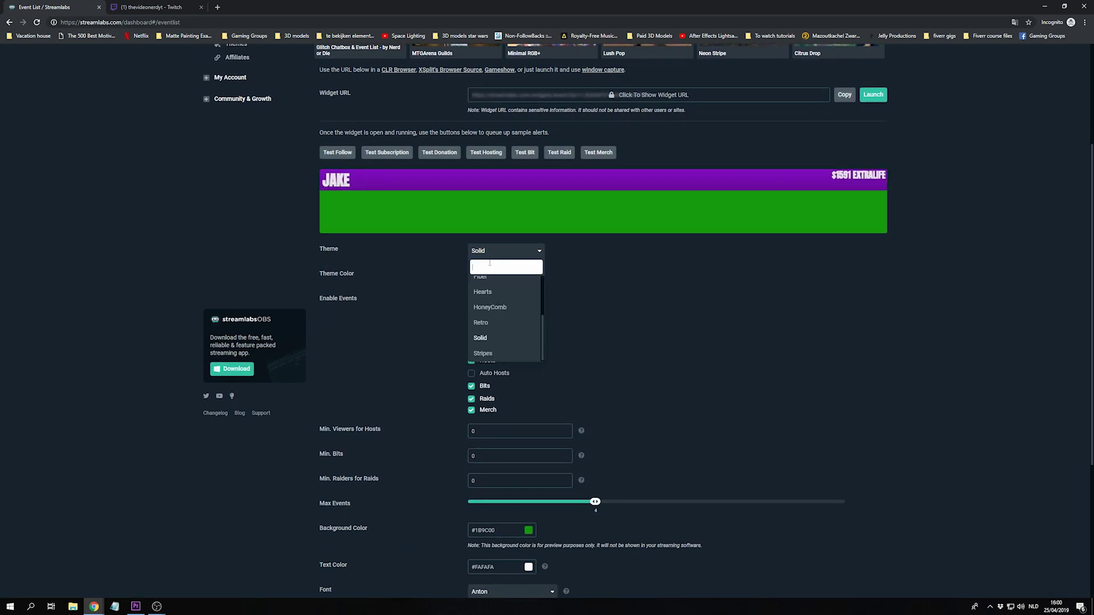
{"action": "left_click", "coordinate": [485, 255]}
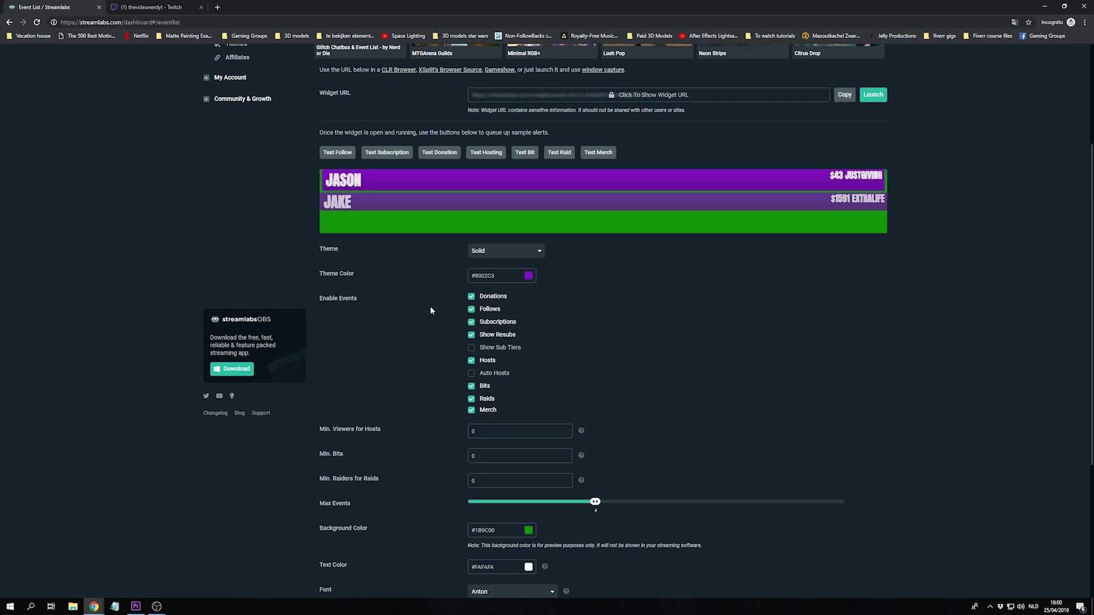
{"action": "scroll", "coordinate": [441, 260], "scroll_direction": "down", "scroll_amount": 1}
{"action": "scroll", "coordinate": [588, 255], "scroll_direction": "down", "scroll_amount": 4}
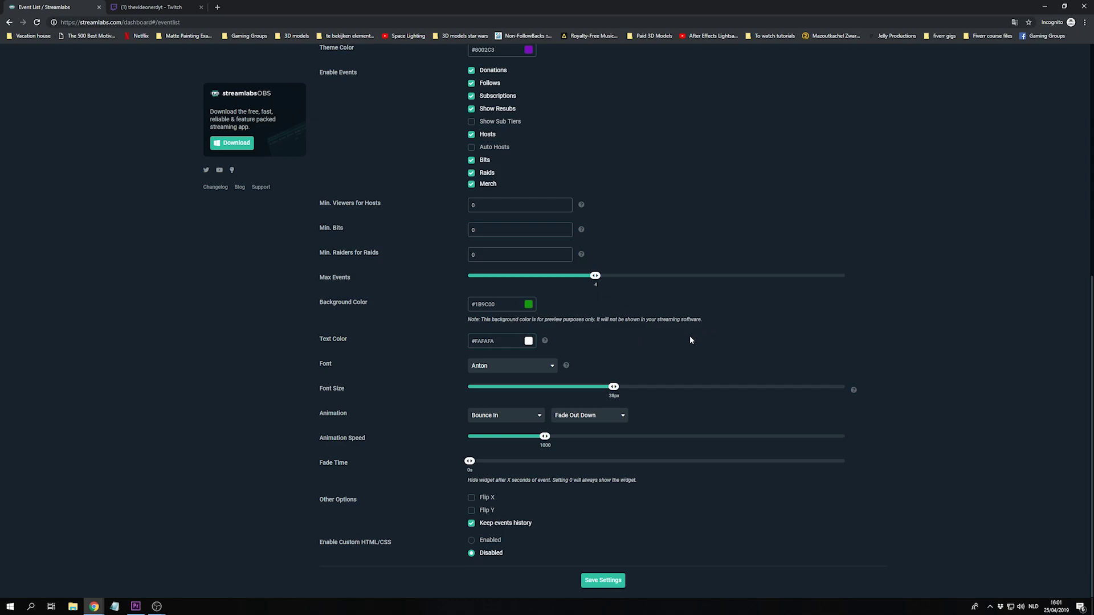
- Save the Event List widget settings and send a test follow to check the list in the OBS preview
{"action": "scroll", "coordinate": [690, 340], "scroll_direction": "up", "scroll_amount": 3}
{"action": "scroll", "coordinate": [689, 340], "scroll_direction": "down", "scroll_amount": 2}
{"action": "scroll", "coordinate": [690, 340], "scroll_direction": "down", "scroll_amount": 1}
{"action": "left_click", "coordinate": [605, 581]}
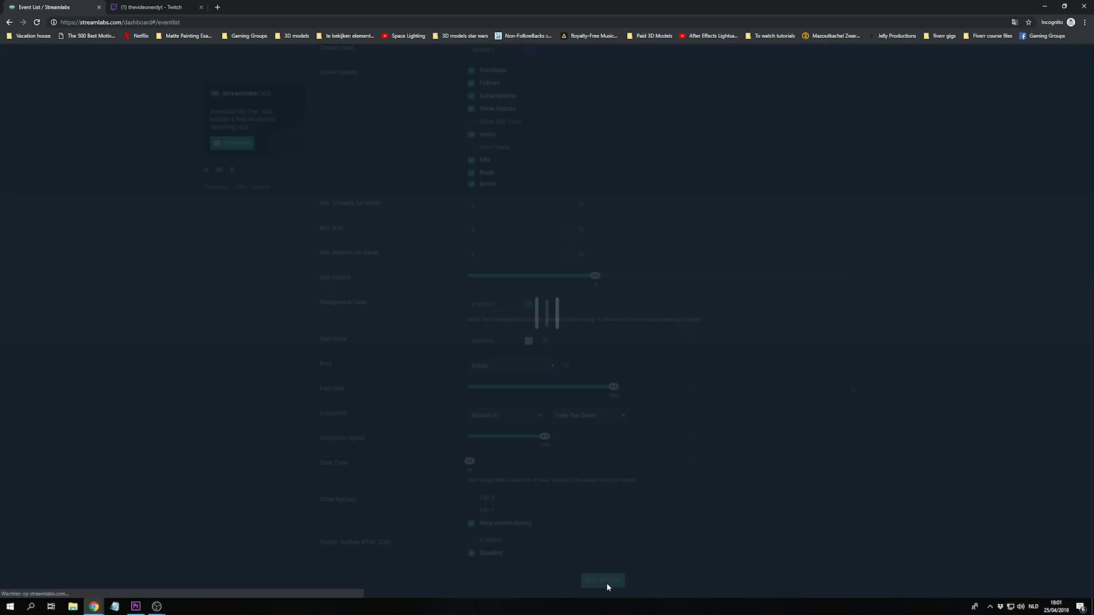
{"action": "scroll", "coordinate": [661, 442], "scroll_direction": "up", "scroll_amount": 5}
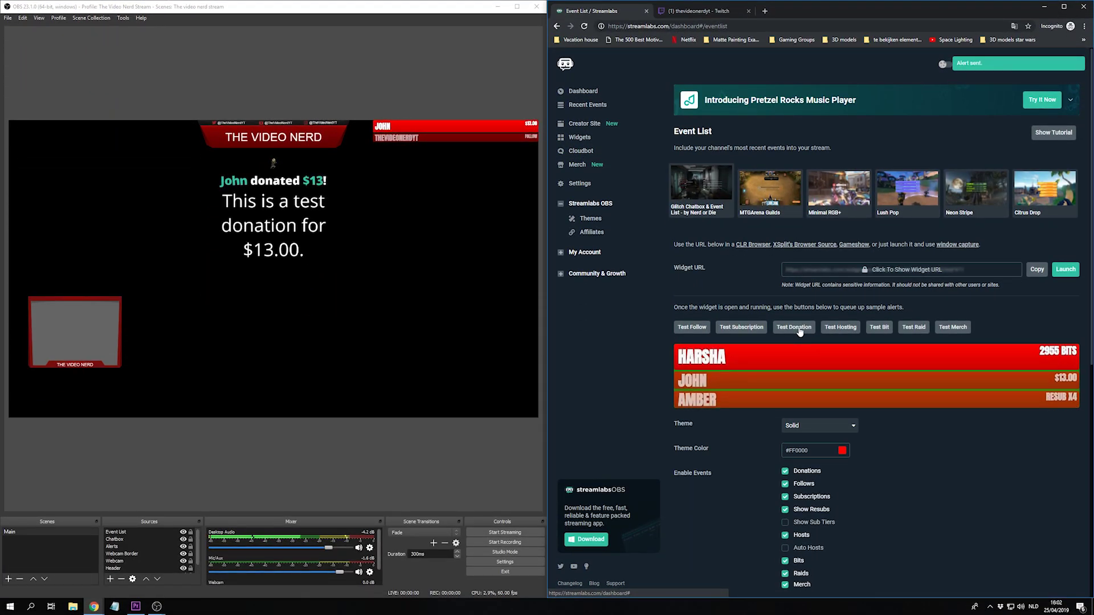
{"action": "left_click", "coordinate": [692, 327]}
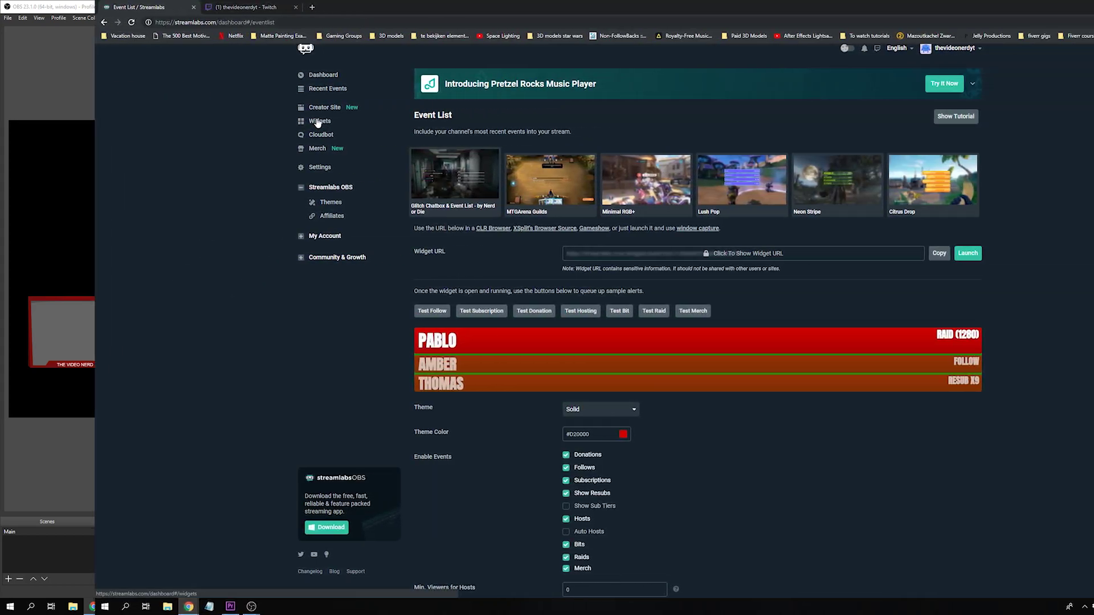
- Start a donation goal in the Donation Goal widget titled New microphone, with goal amount 160, starting amount 23 and end date 06/25/2019
{"action": "left_click", "coordinate": [318, 122]}
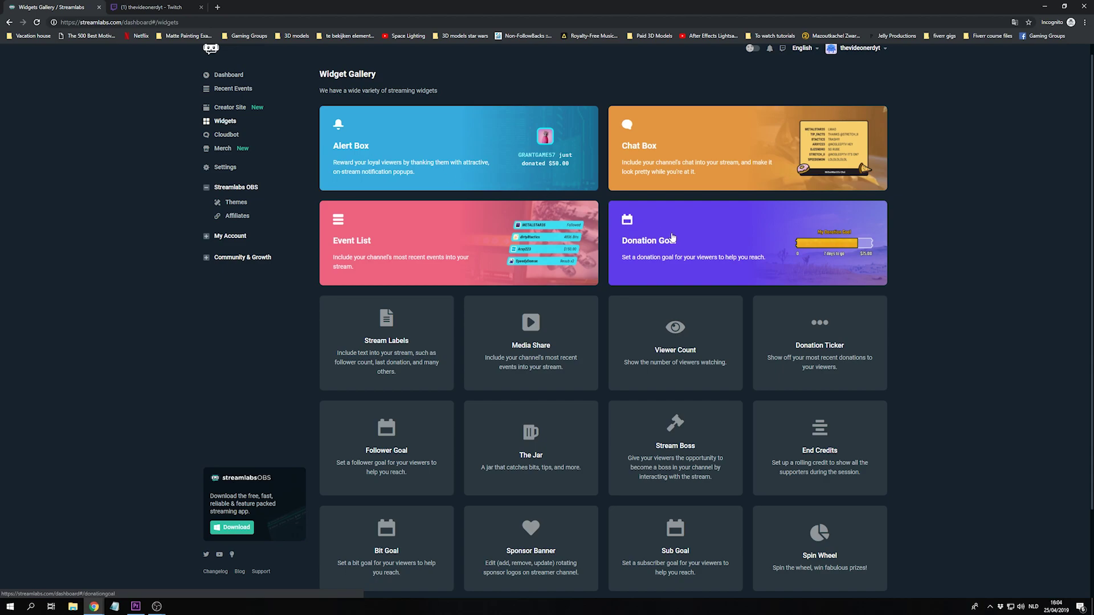
{"action": "left_click", "coordinate": [672, 238]}
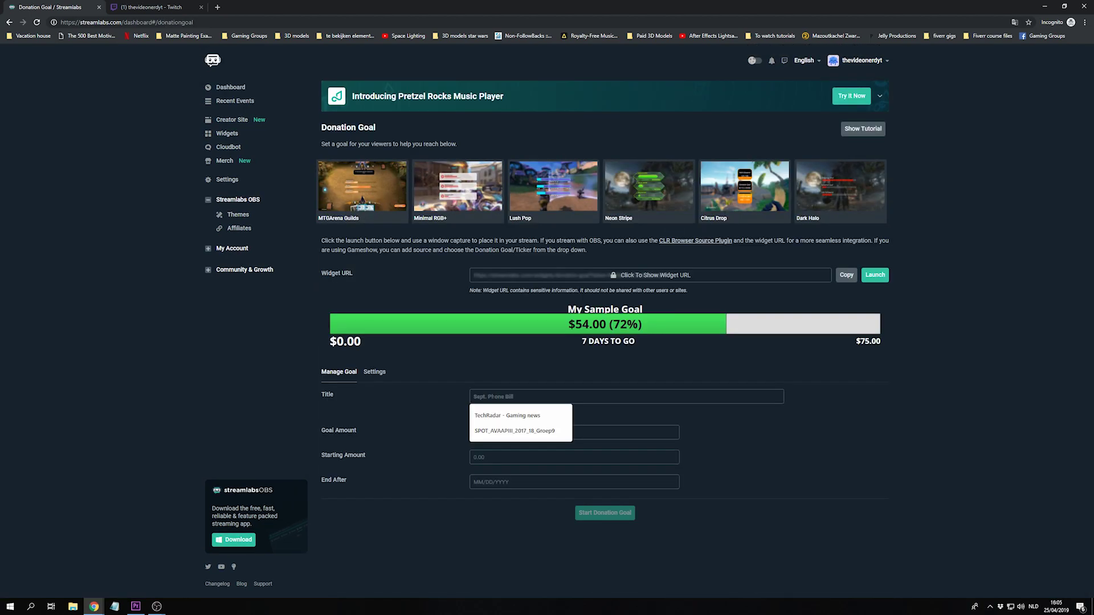
{"action": "type", "text": "New microphone"}
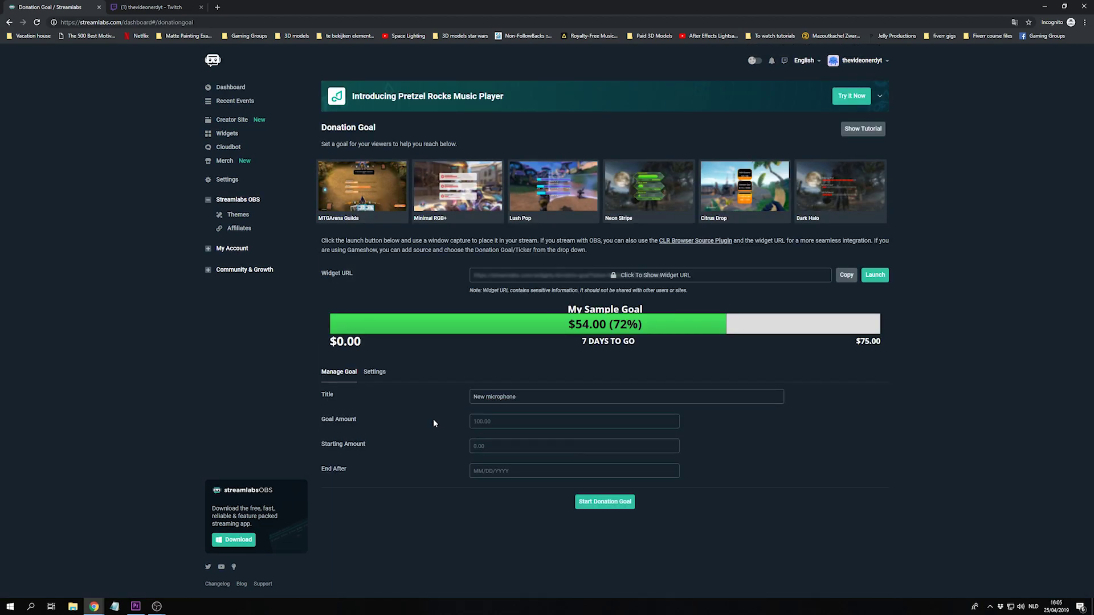
{"action": "key", "text": "Tab"}
{"action": "type", "text": "23"}
{"action": "key", "text": "Tab"}
{"action": "type", "text": "06/25/2019"}
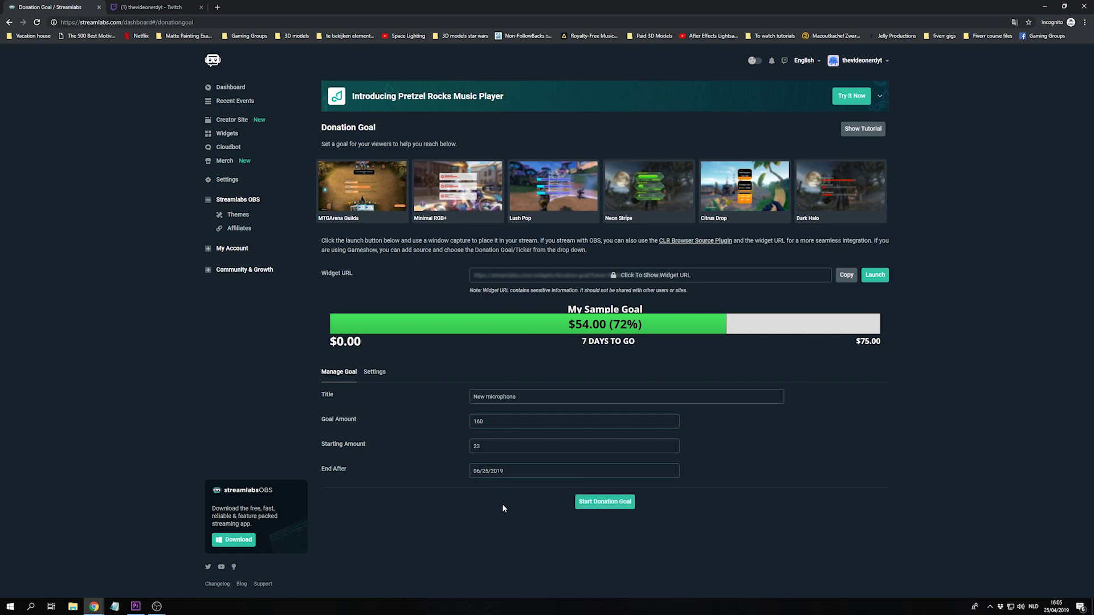
{"action": "left_click", "coordinate": [609, 504]}
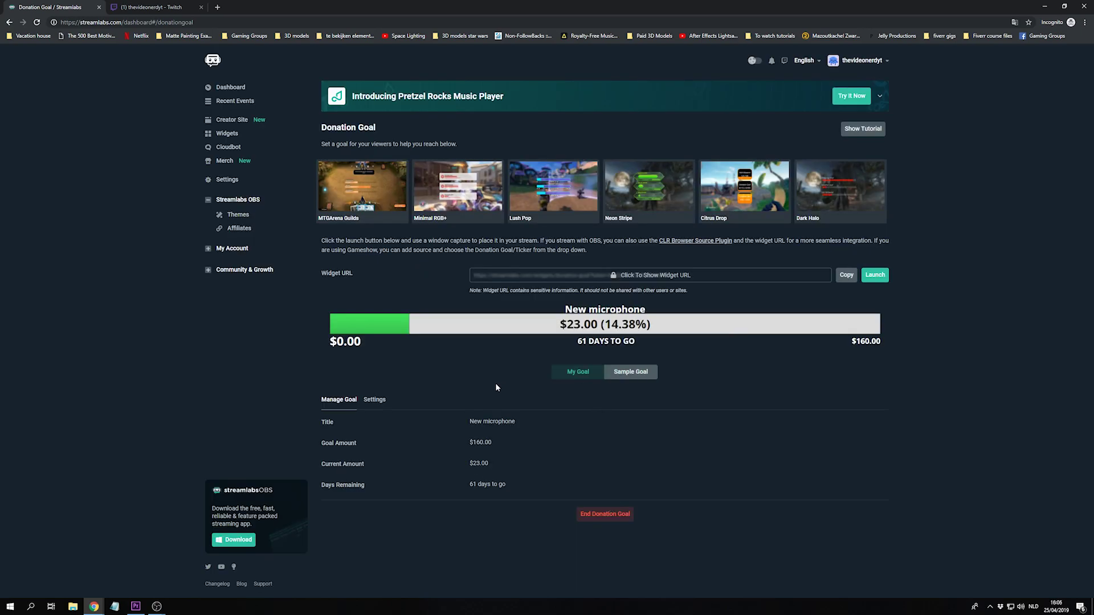
- Change the donation goal's layout to Condensed and save the widget settings
{"action": "left_click", "coordinate": [373, 400]}
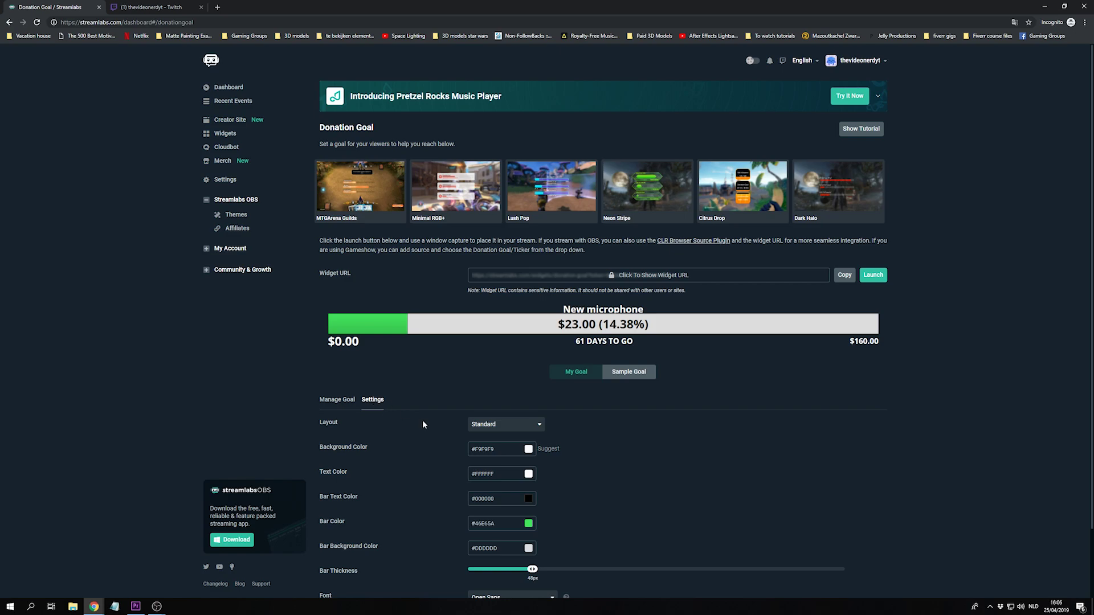
{"action": "scroll", "coordinate": [422, 419], "scroll_direction": "down", "scroll_amount": 1}
{"action": "left_click", "coordinate": [495, 347]}
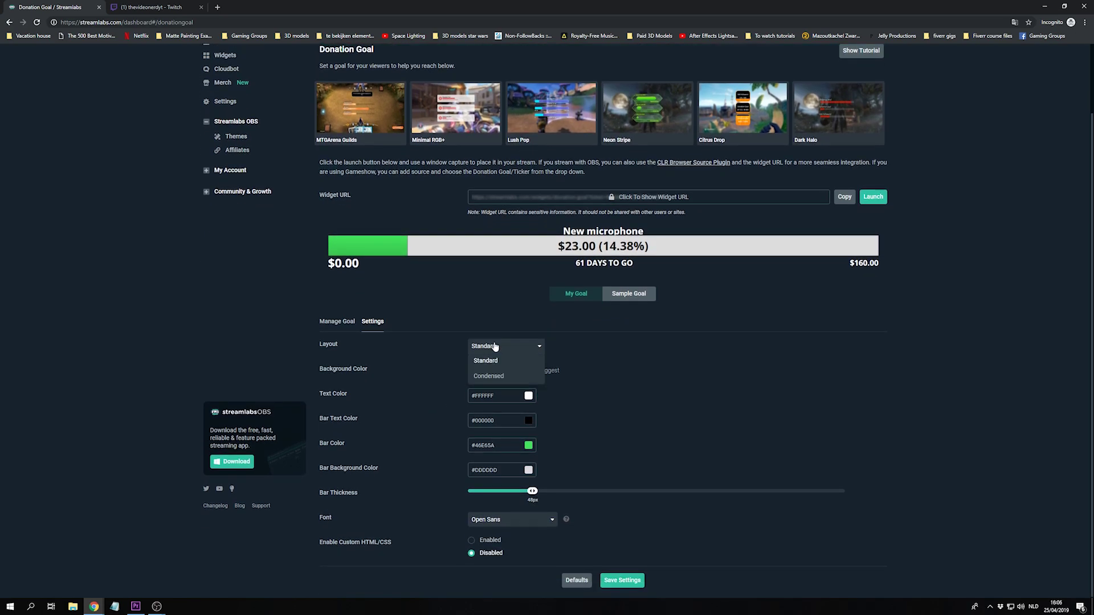
{"action": "left_click", "coordinate": [489, 373]}
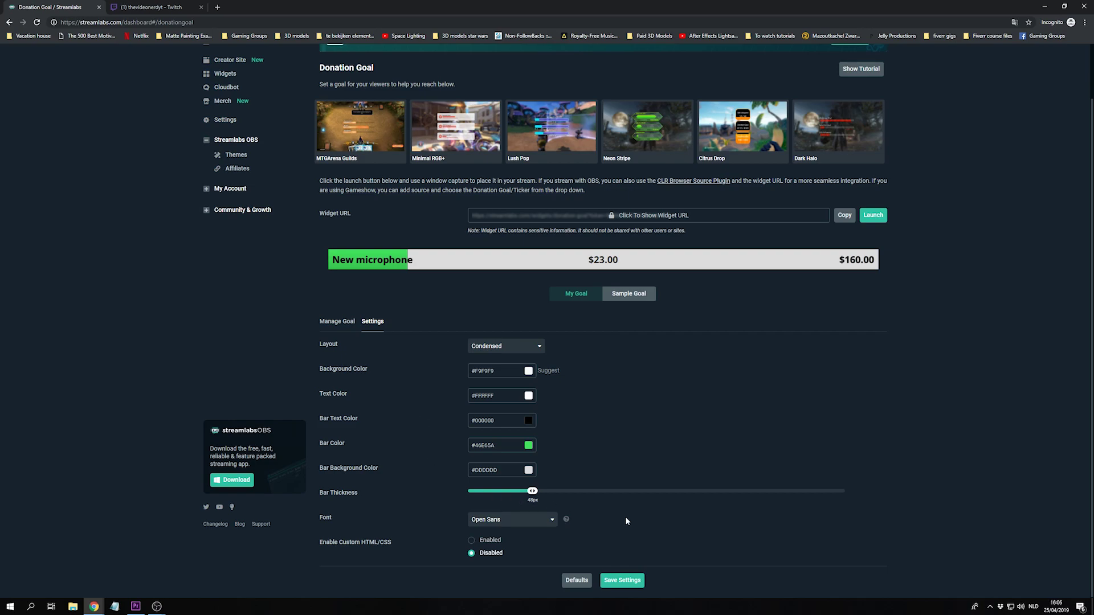
{"action": "left_click", "coordinate": [624, 580]}
{"action": "scroll", "coordinate": [639, 486], "scroll_direction": "up", "scroll_amount": 1}
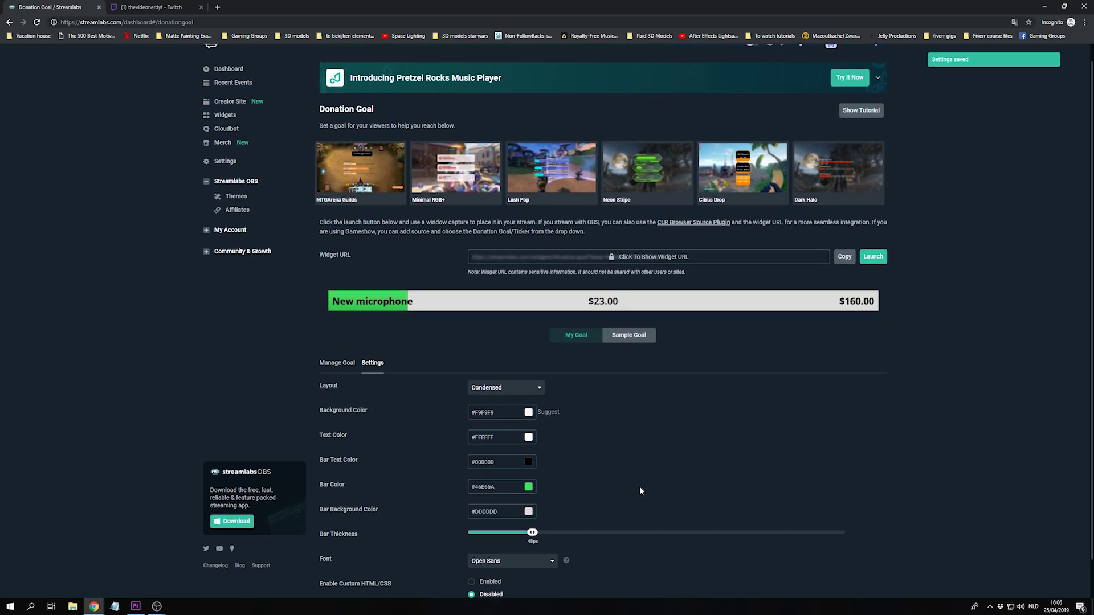
- In OBS, add a browser source named Donation goal using the copied private widget URL and place its bar below the webcam
{"action": "left_click", "coordinate": [844, 275]}
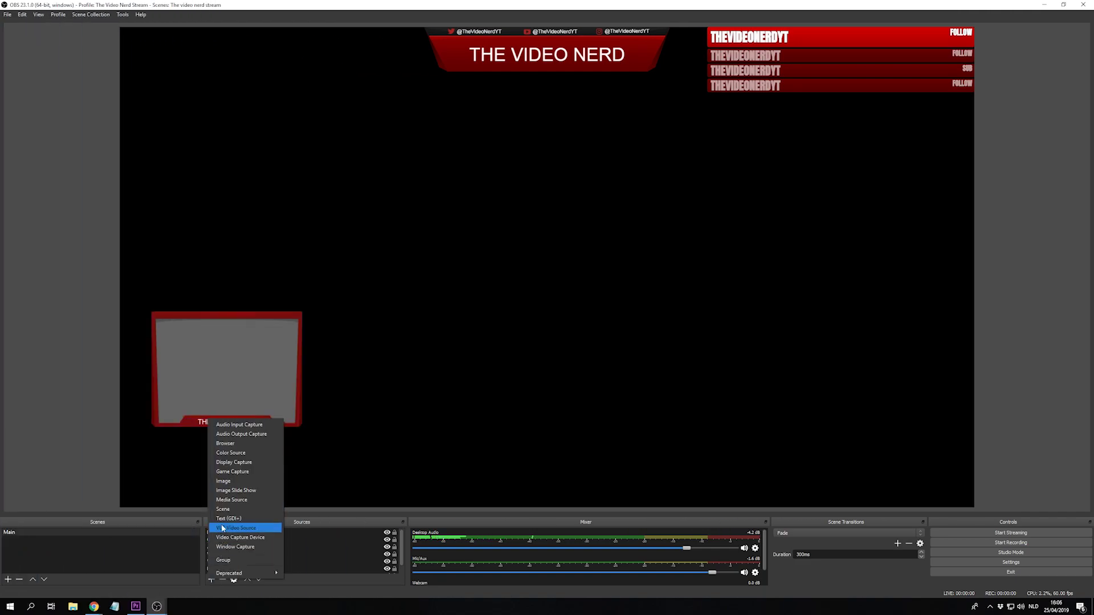
{"action": "left_click", "coordinate": [239, 443]}
{"action": "type", "text": "Donation goal"}
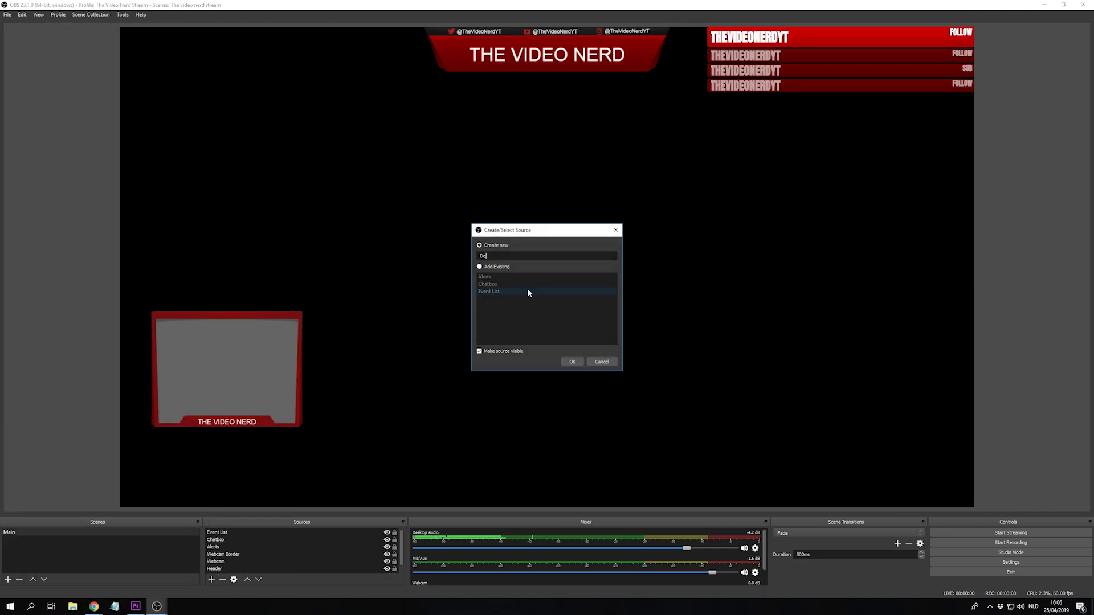
{"action": "left_click", "coordinate": [572, 362]}
{"action": "left_click_drag", "start_coordinate": [514, 338], "coordinate": [407, 338]}
{"action": "key", "text": "ctrl+v"}
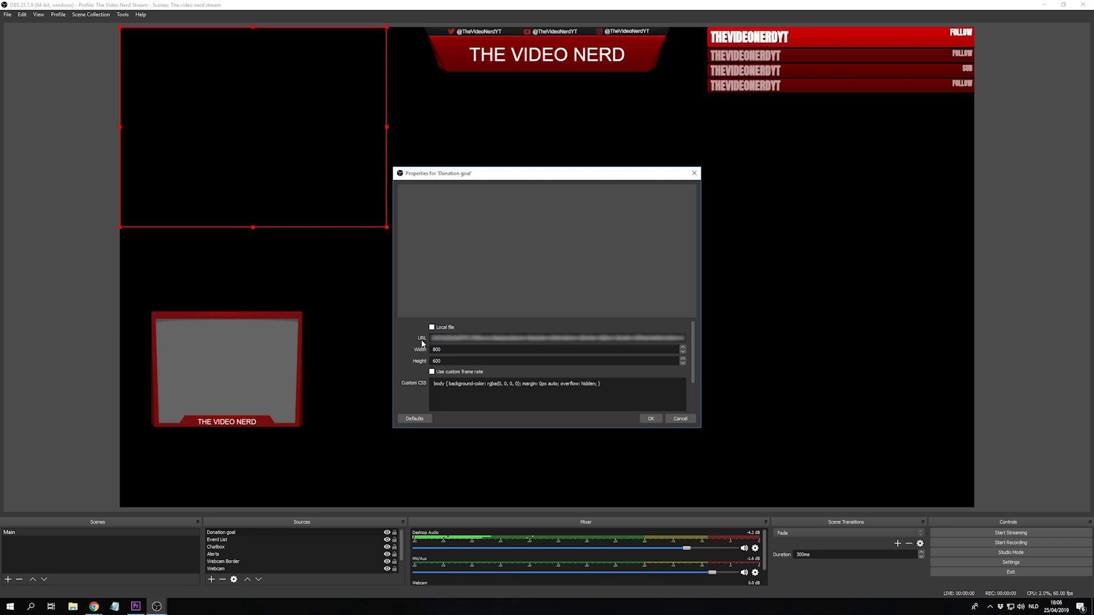
{"action": "left_click", "coordinate": [650, 419]}
{"action": "left_click_drag", "start_coordinate": [266, 39], "coordinate": [281, 487]}
{"action": "left_click", "coordinate": [131, 424]}
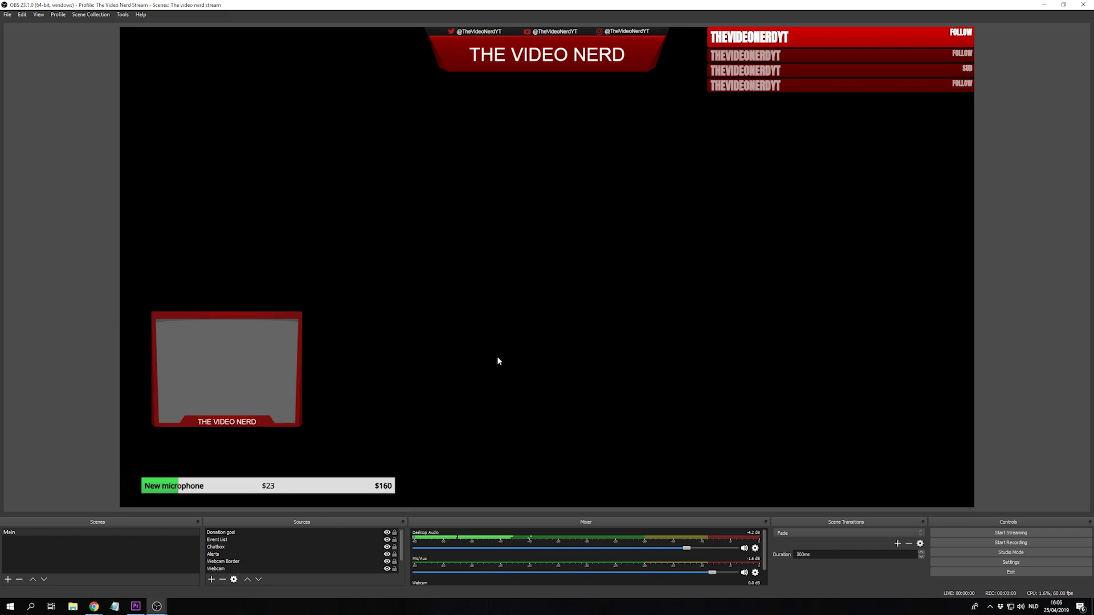